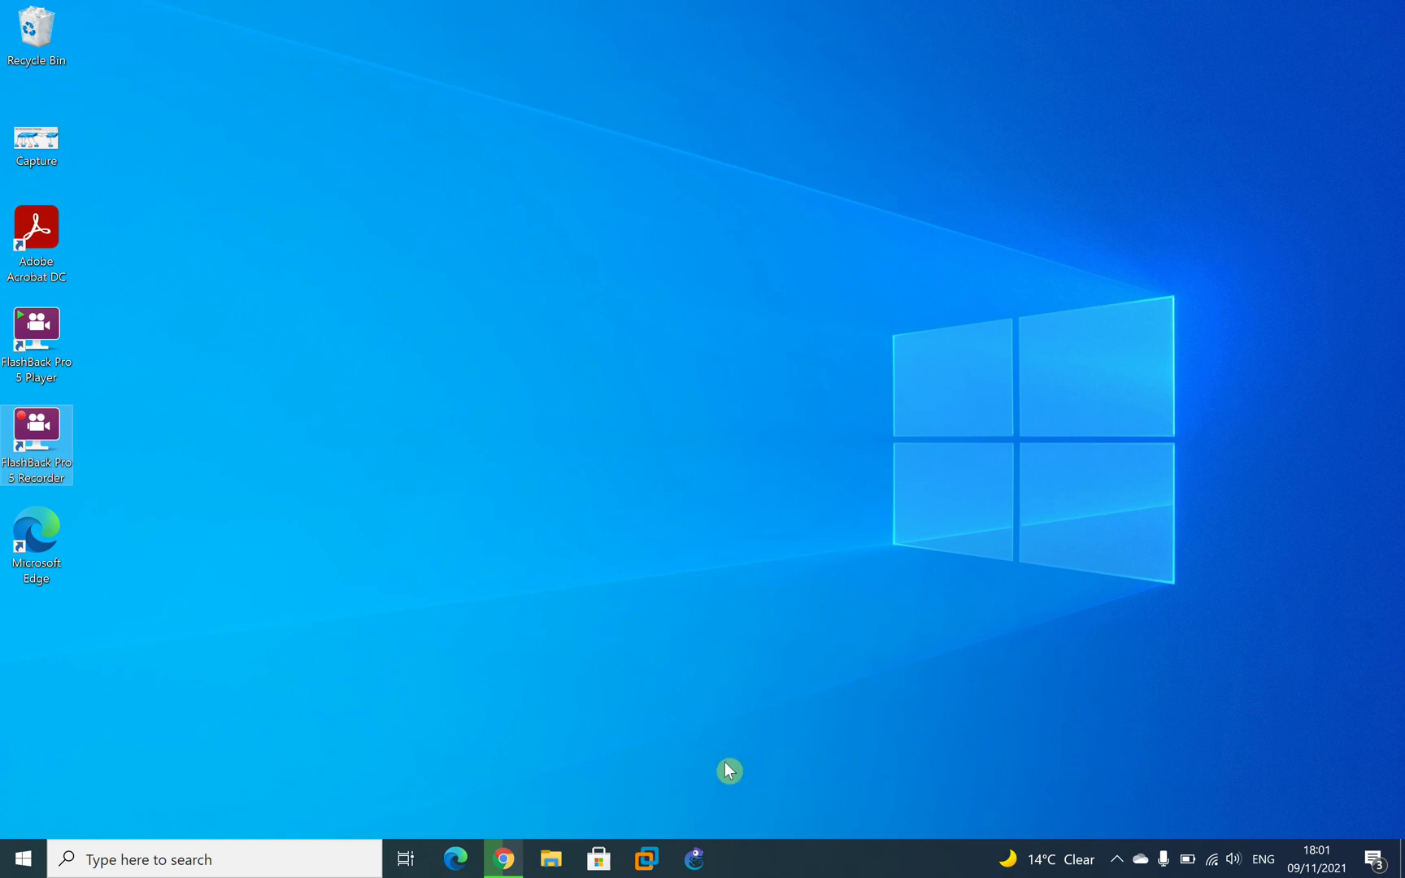
In Chrome, search Google for 'gmail sign up' and open the Create your Google Account result.
click(514, 868)
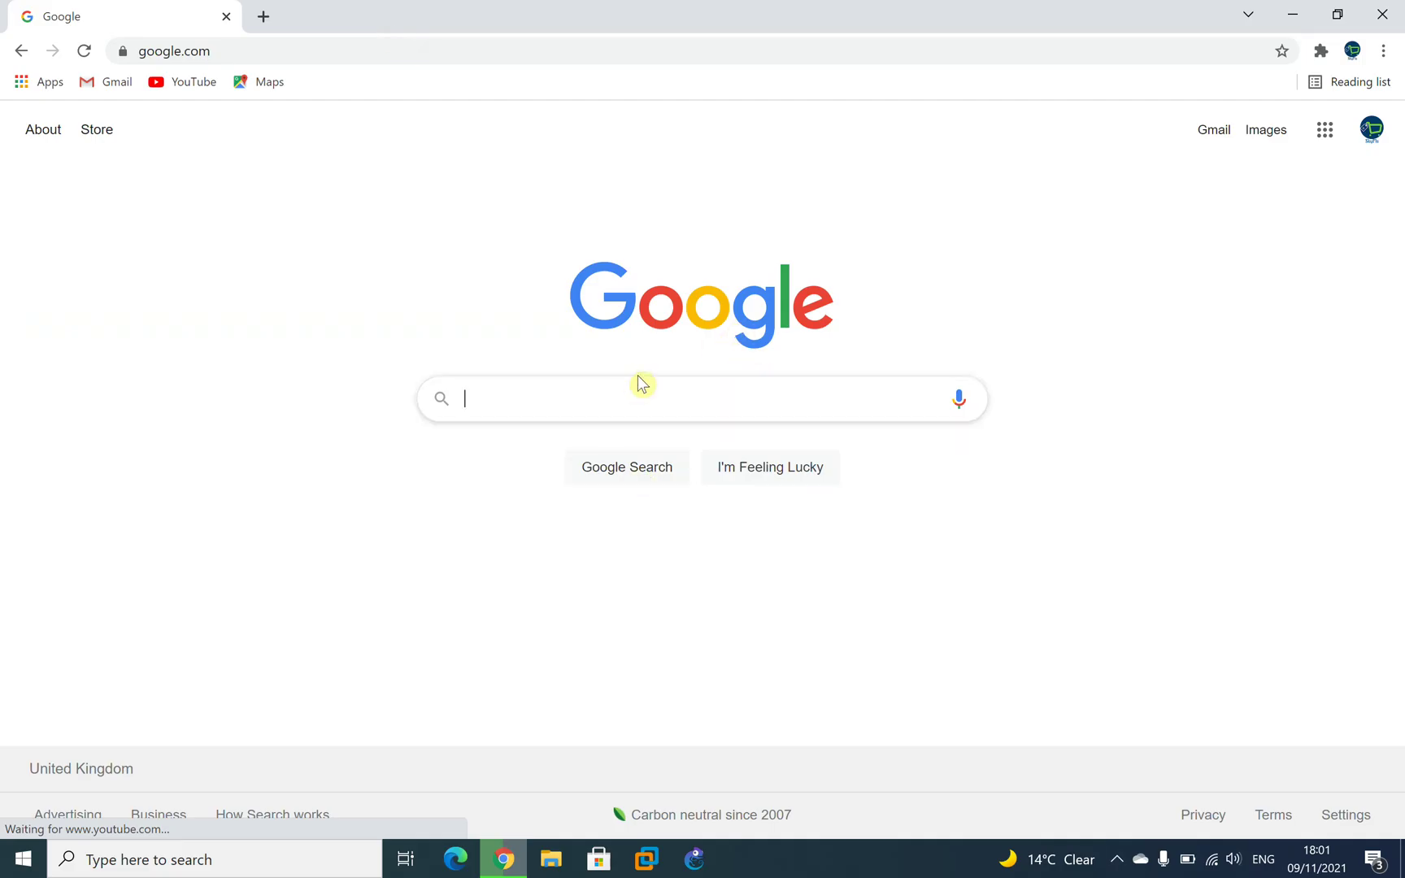
click(273, 52)
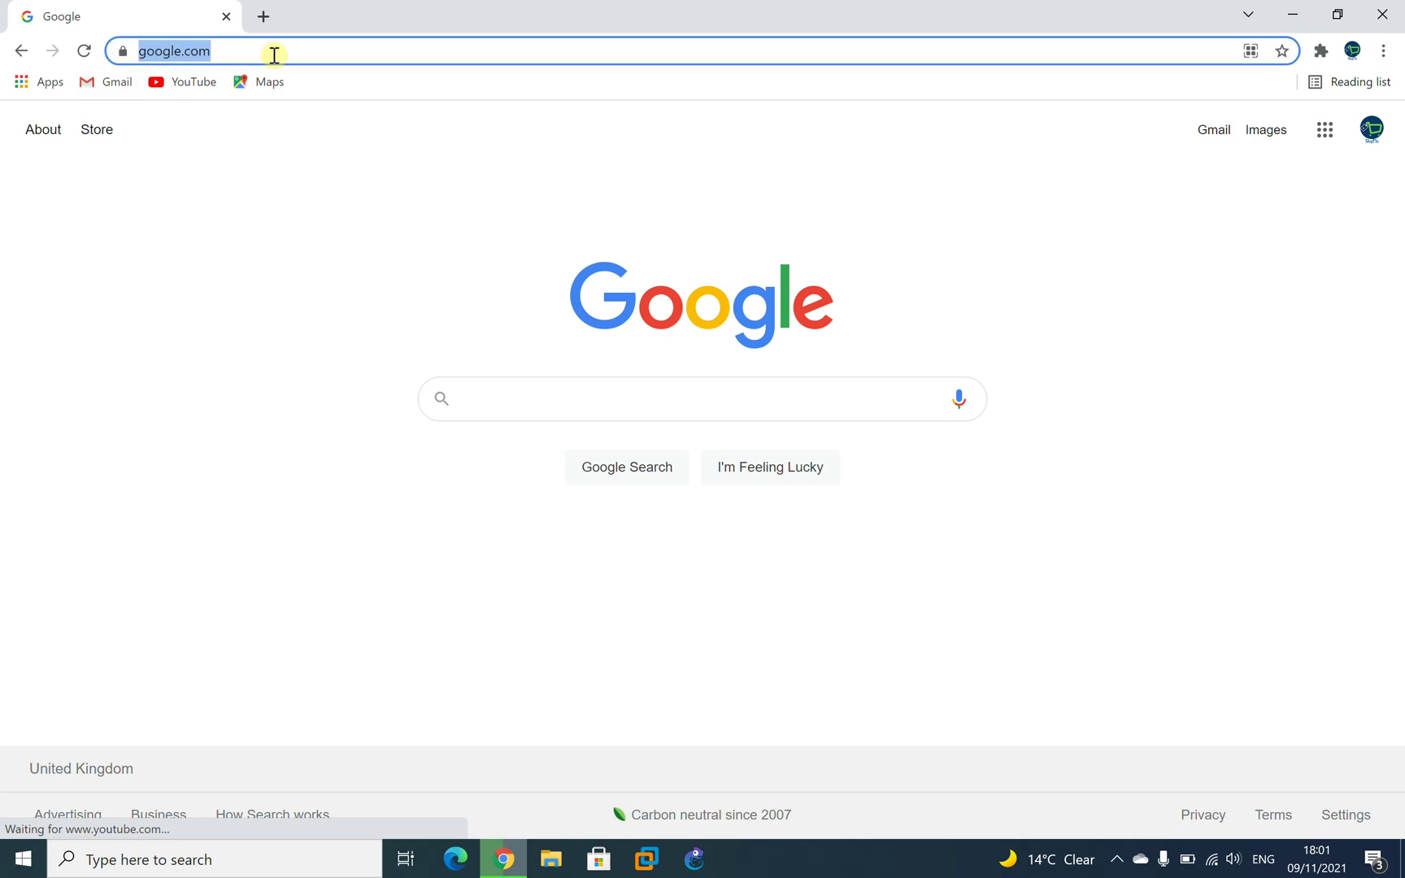
key(Return)
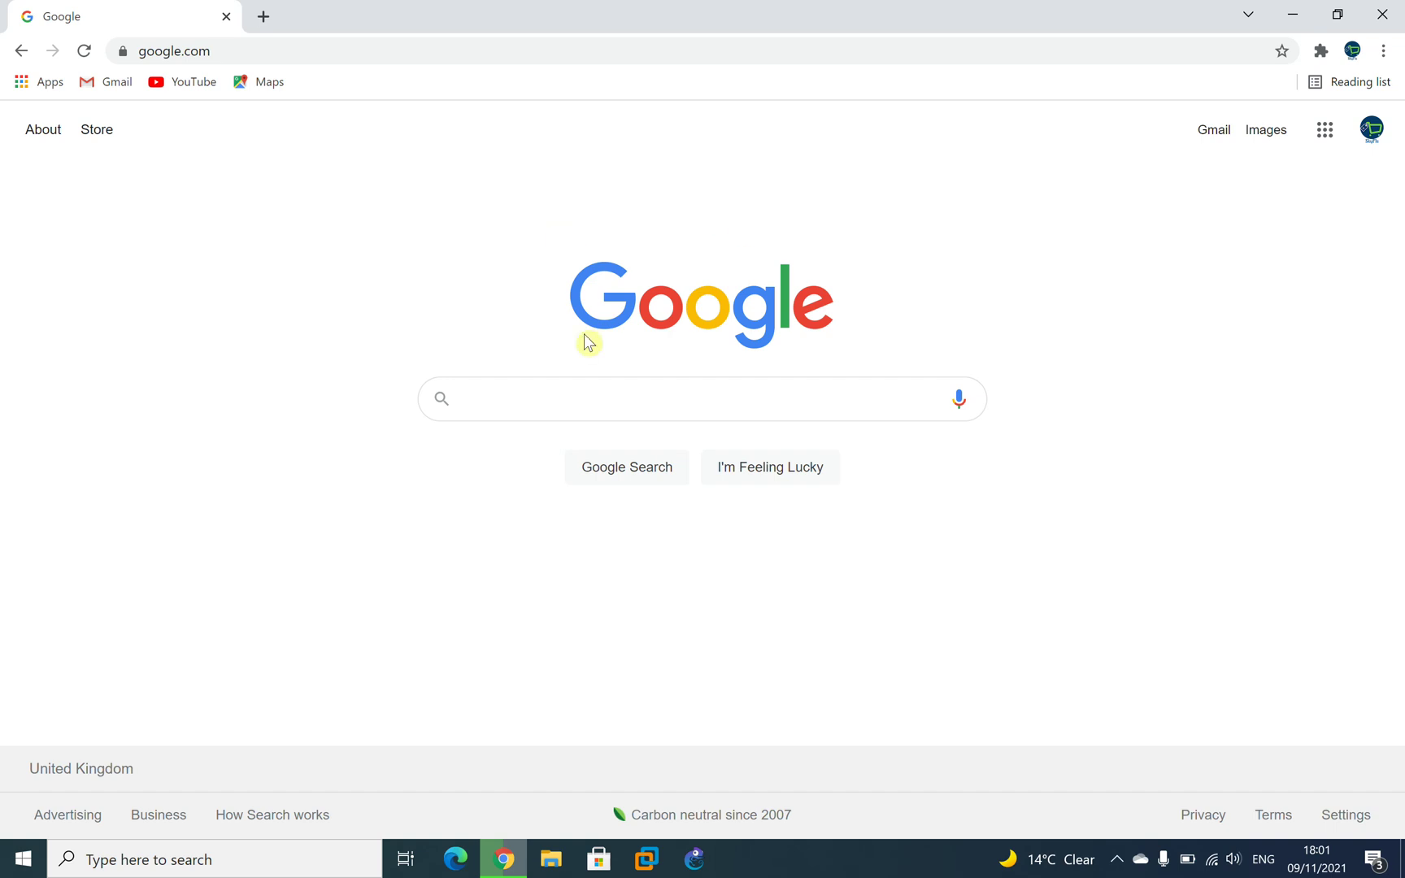
text(gma)
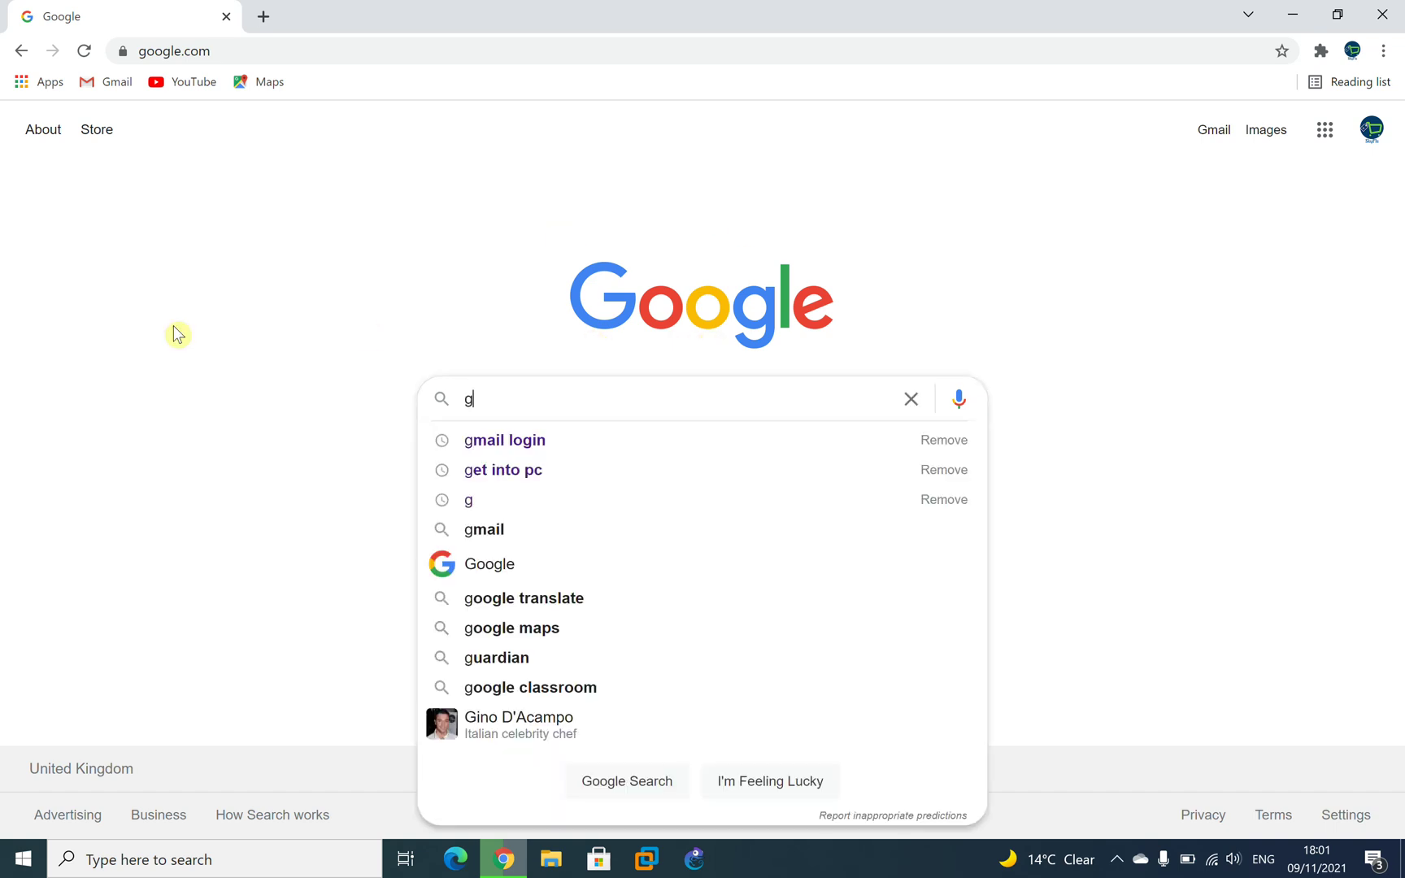
key(Down)
key(Down)
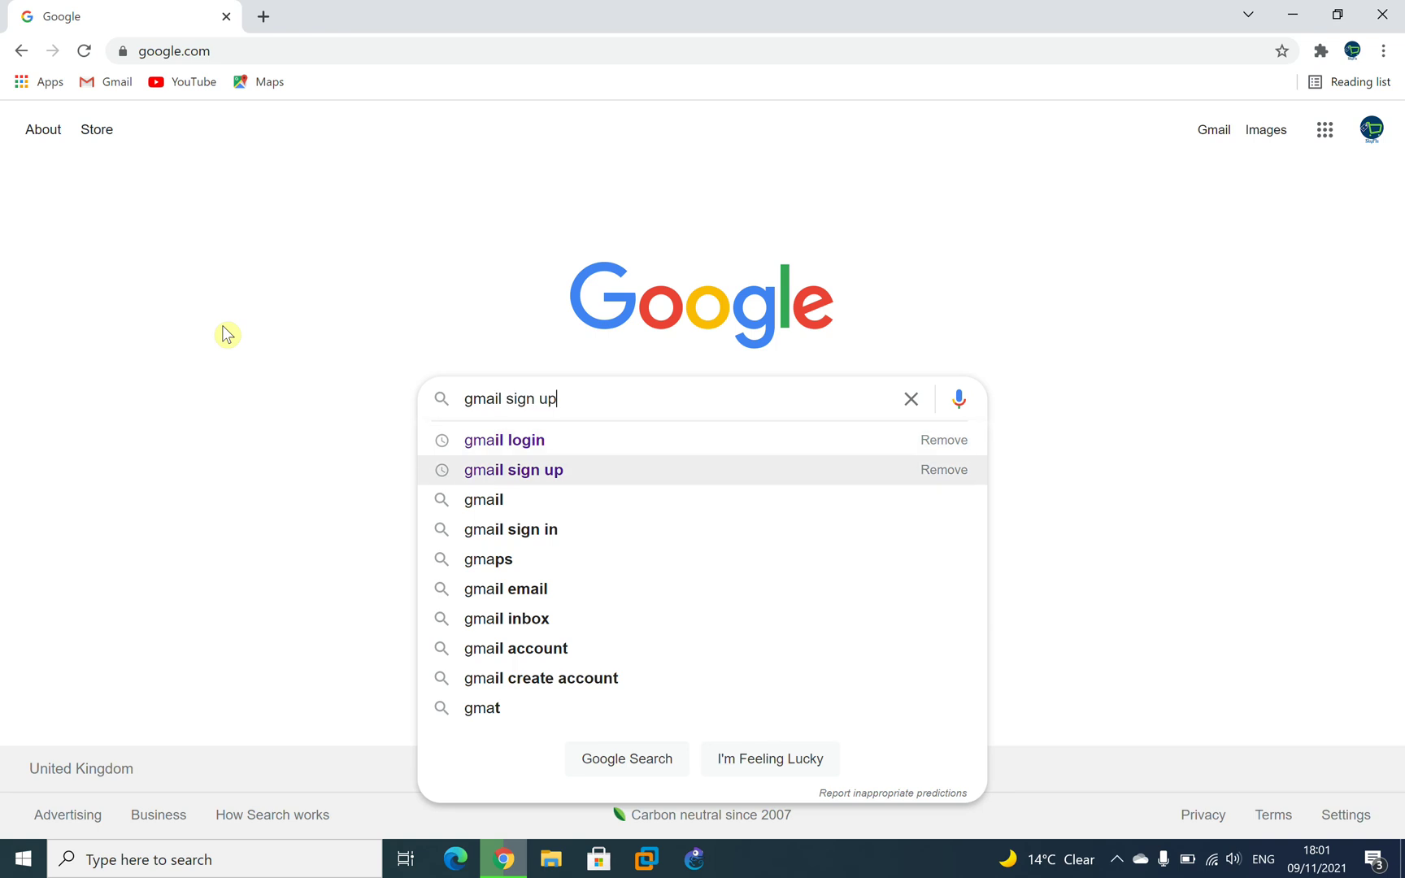
key(Return)
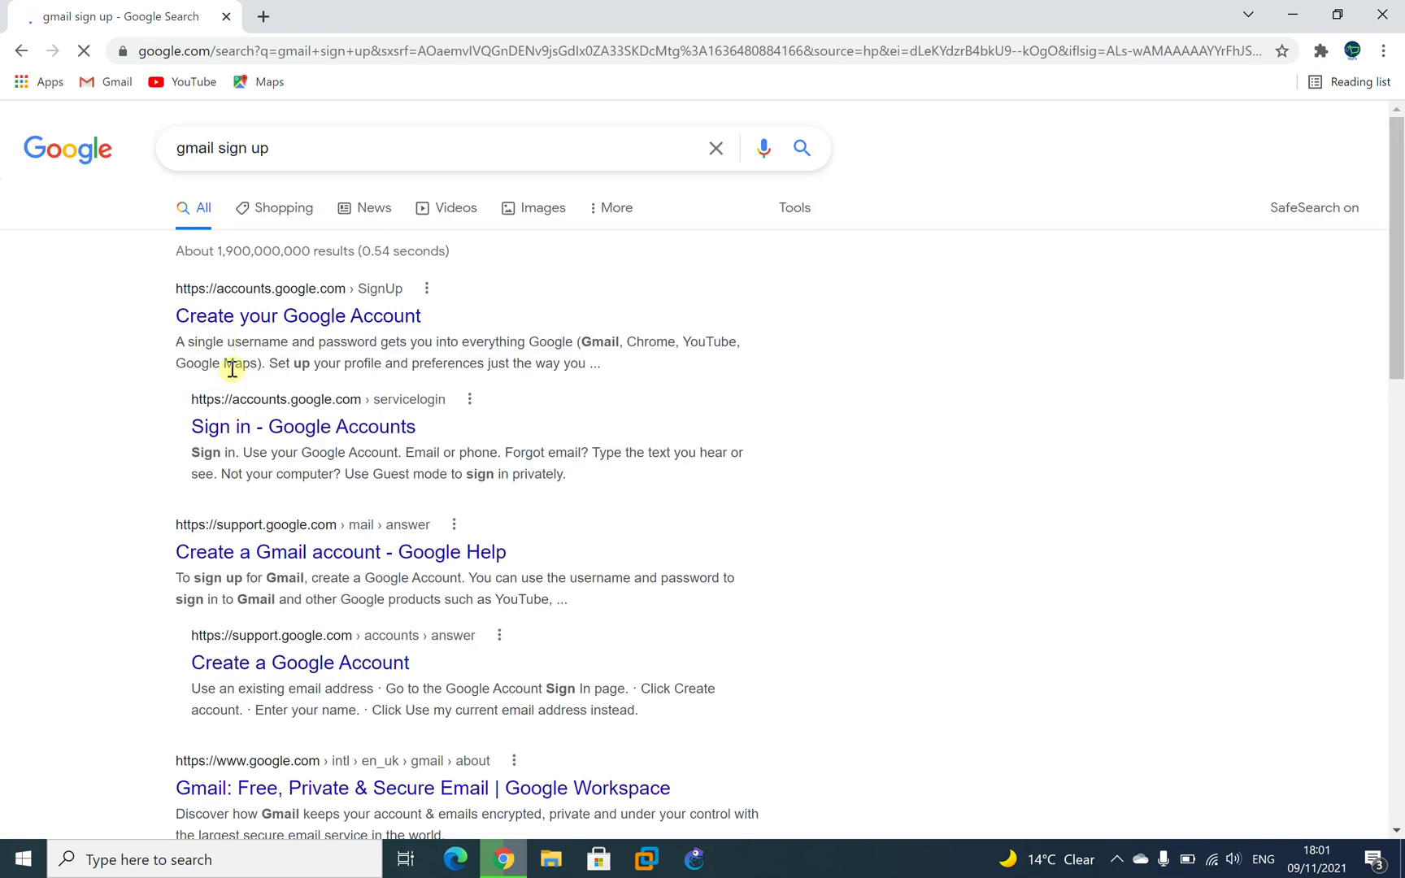
click(256, 317)
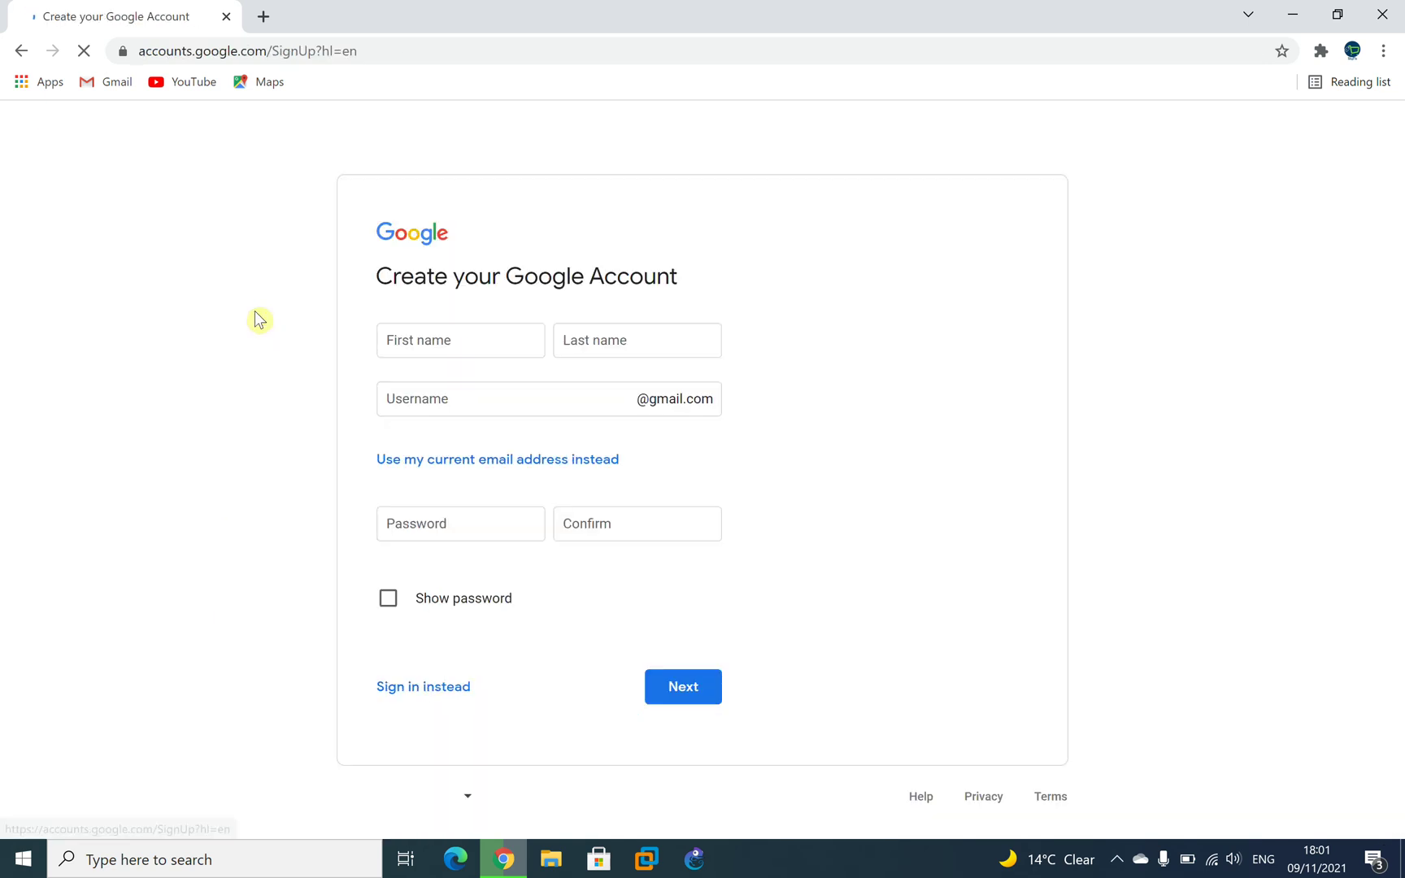
Enter the user's first and last name, then place the cursor in the Username field.
click(439, 348)
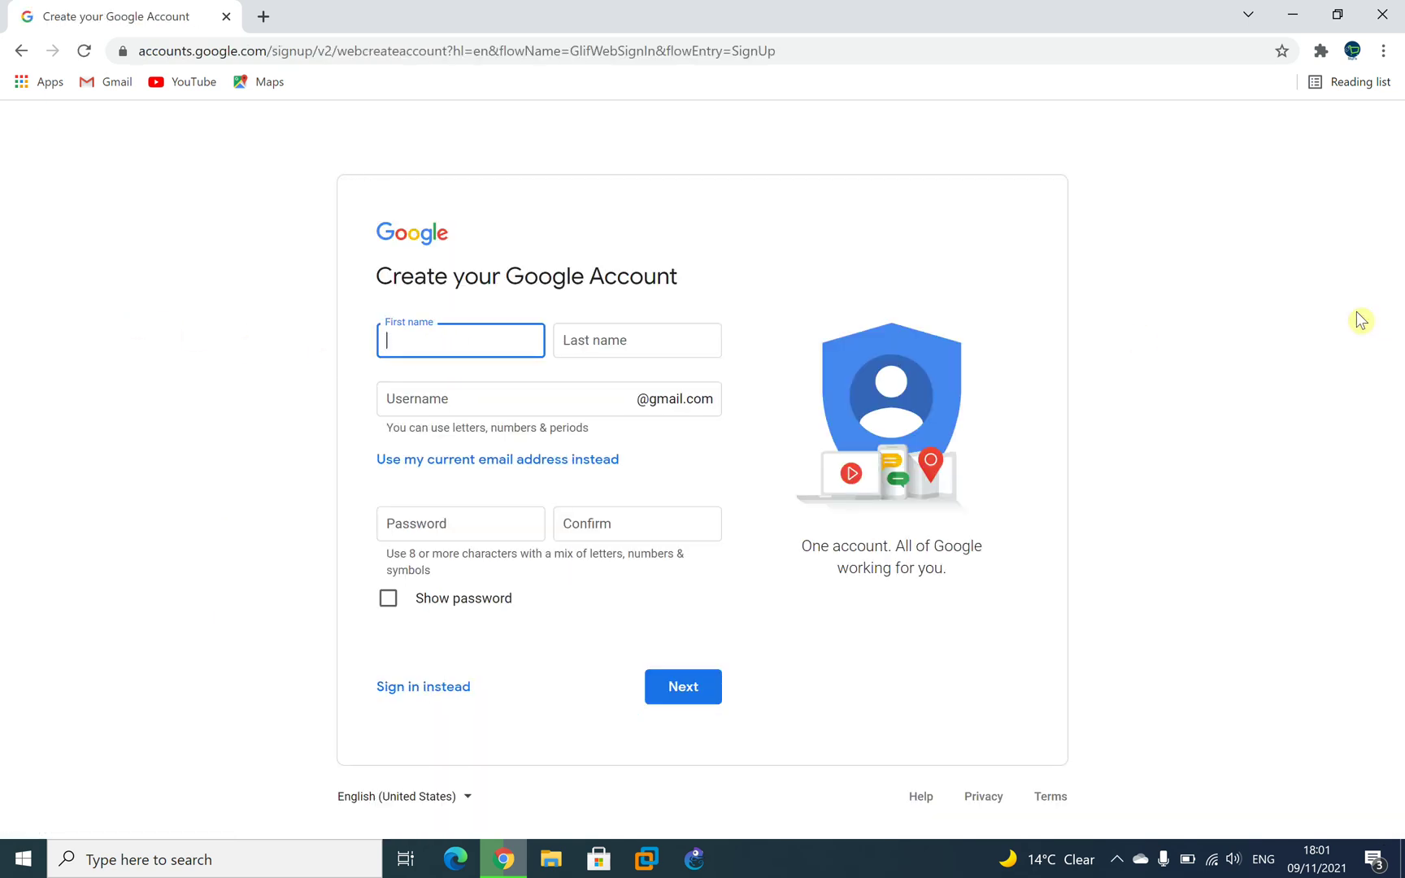
click(654, 342)
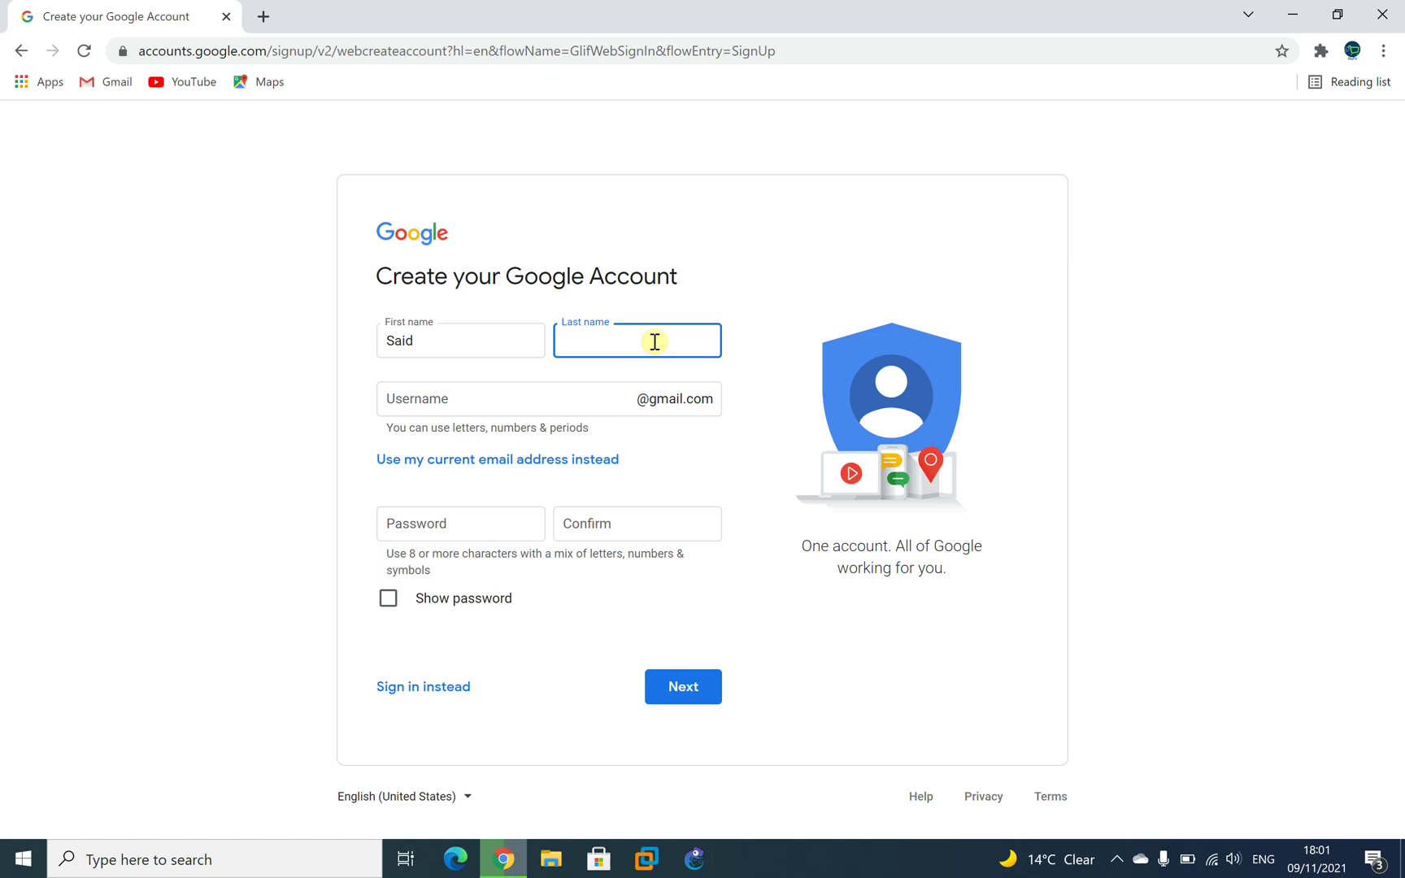
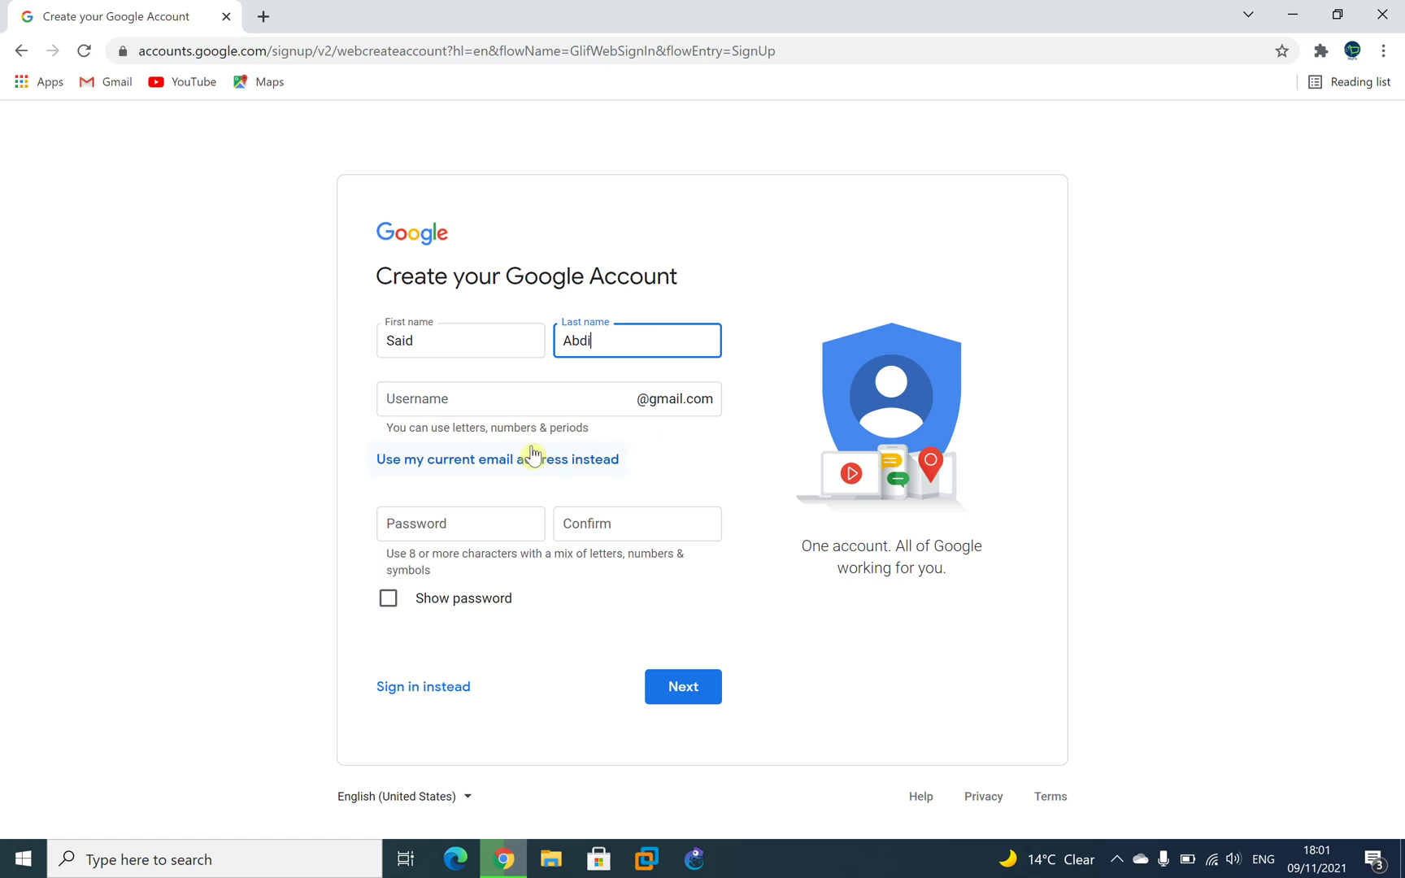
click(492, 403)
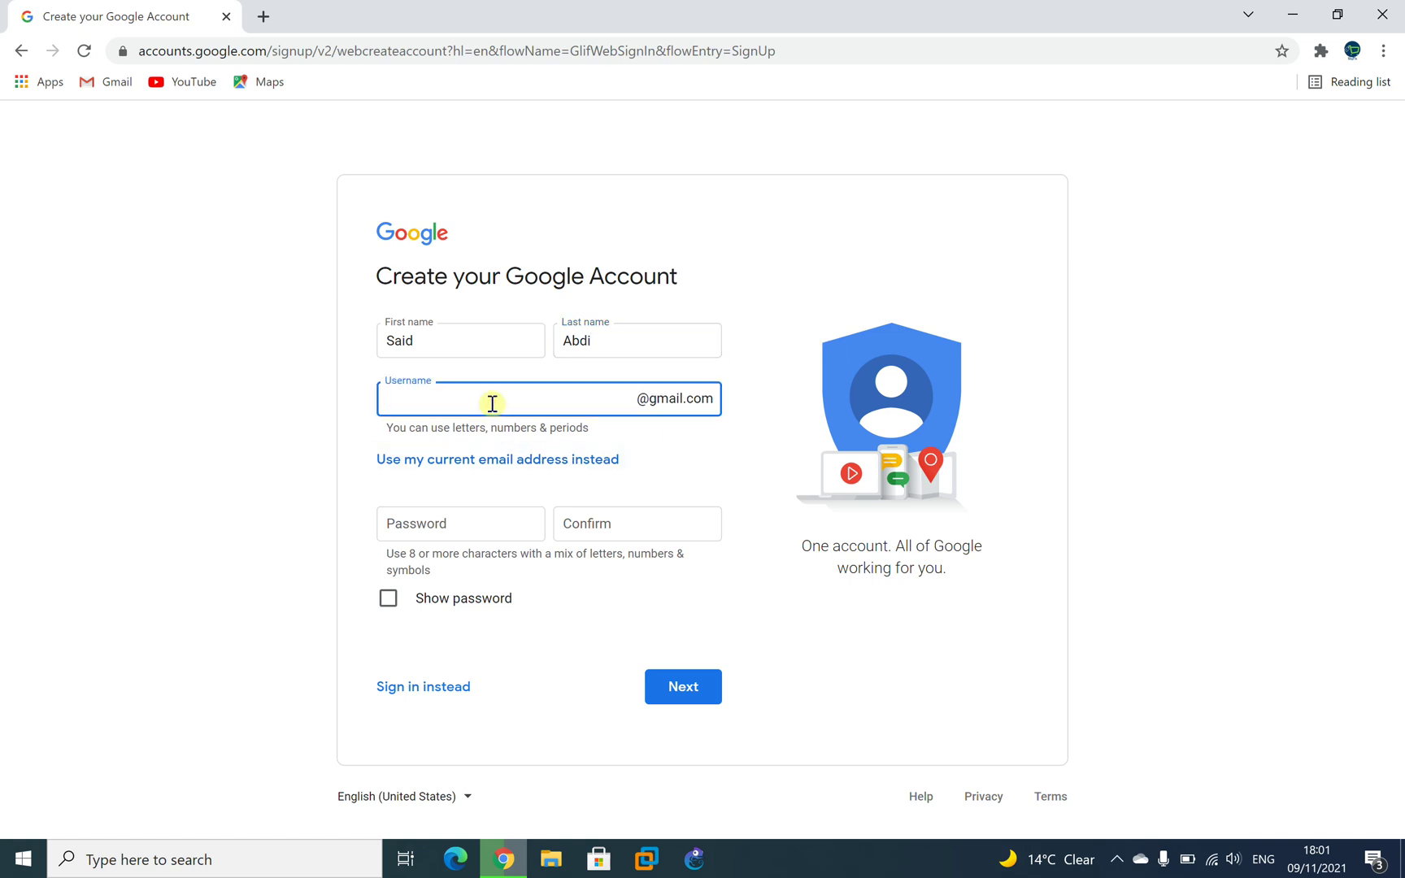
click(645, 401)
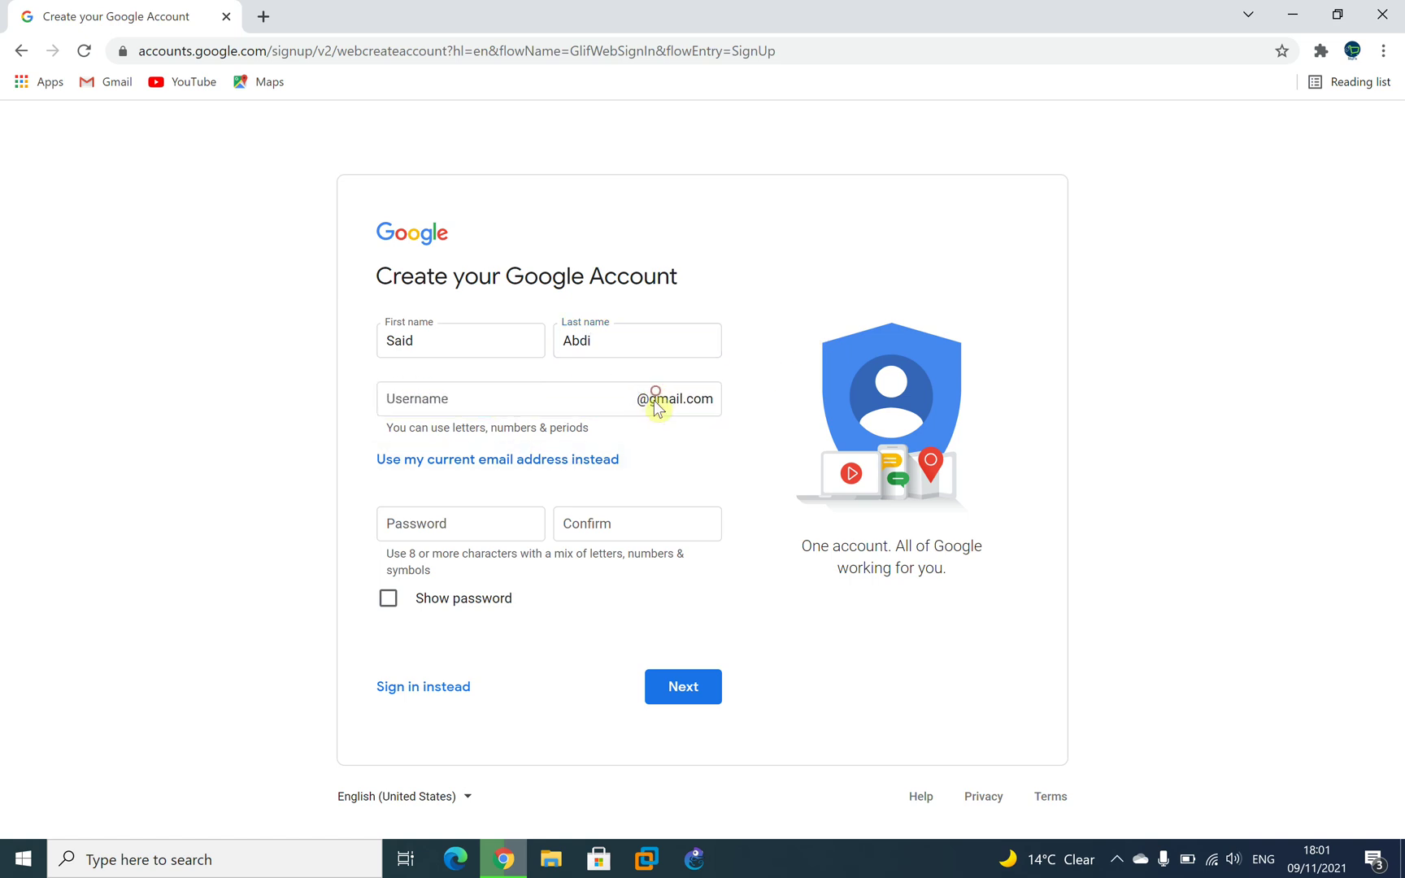
Enter a username, then type the account password and retype it to confirm.
click(427, 402)
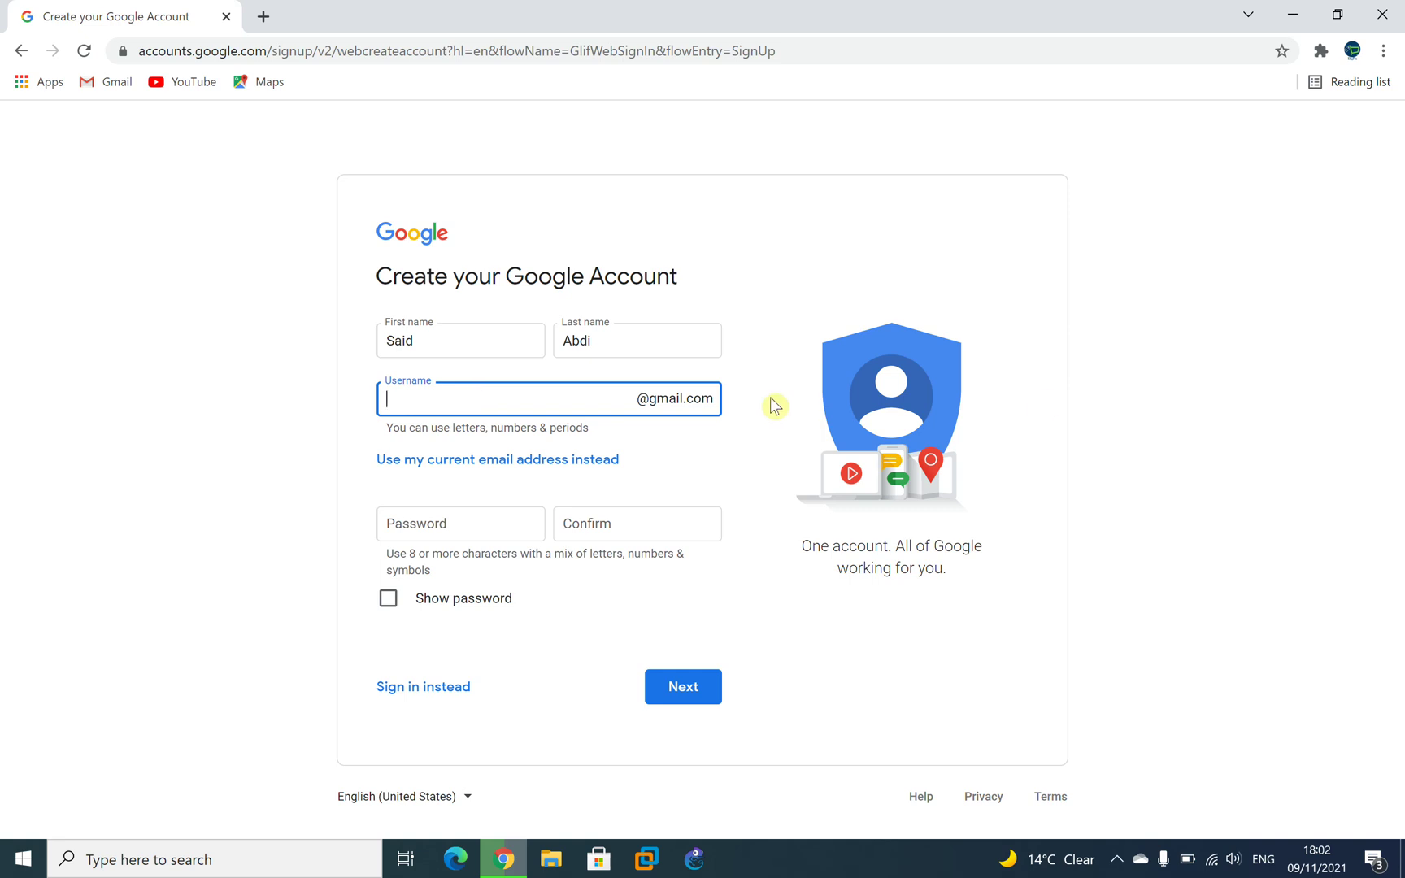
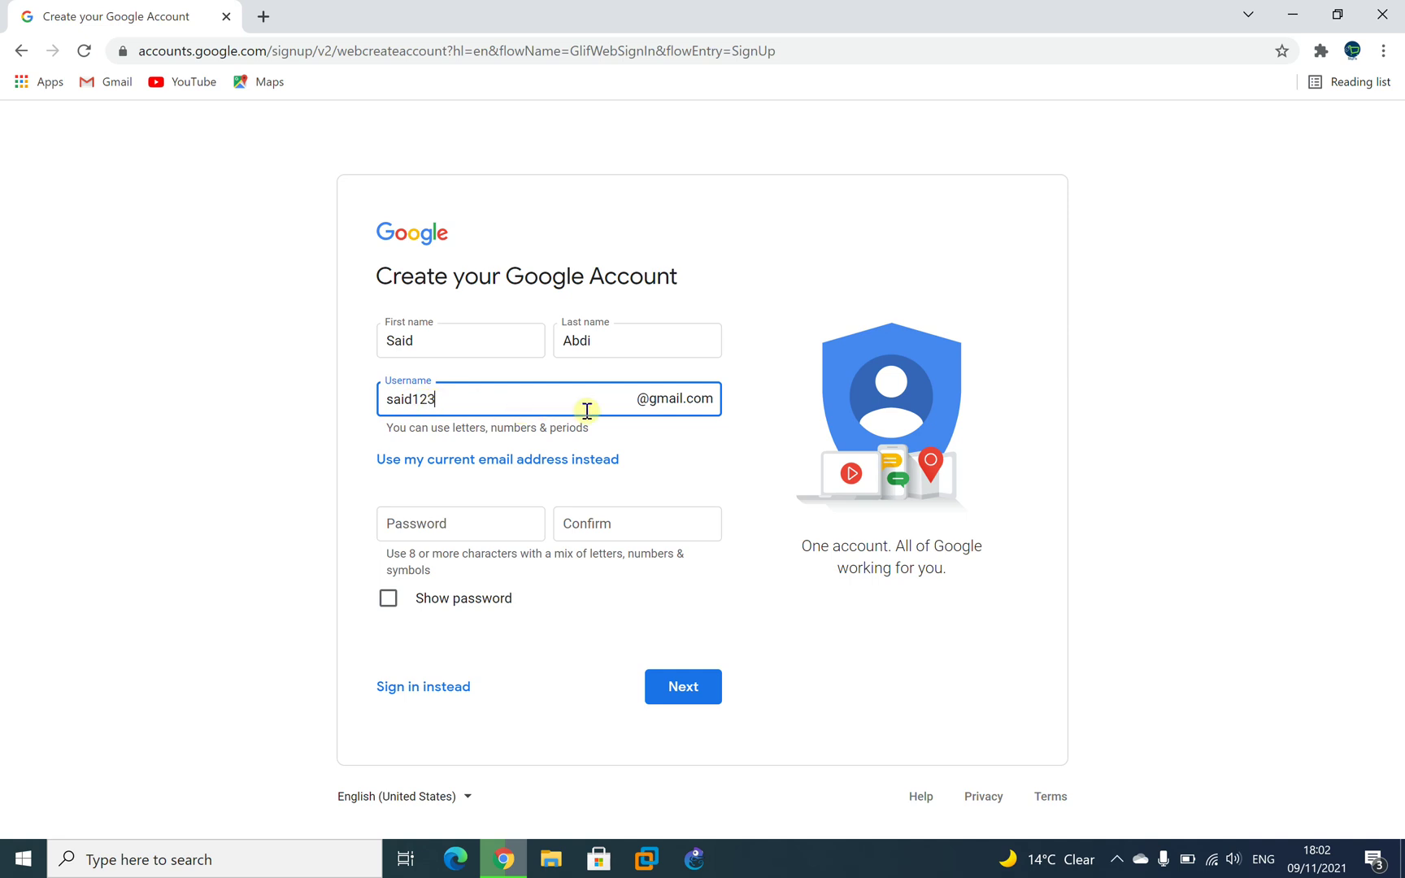
click(431, 528)
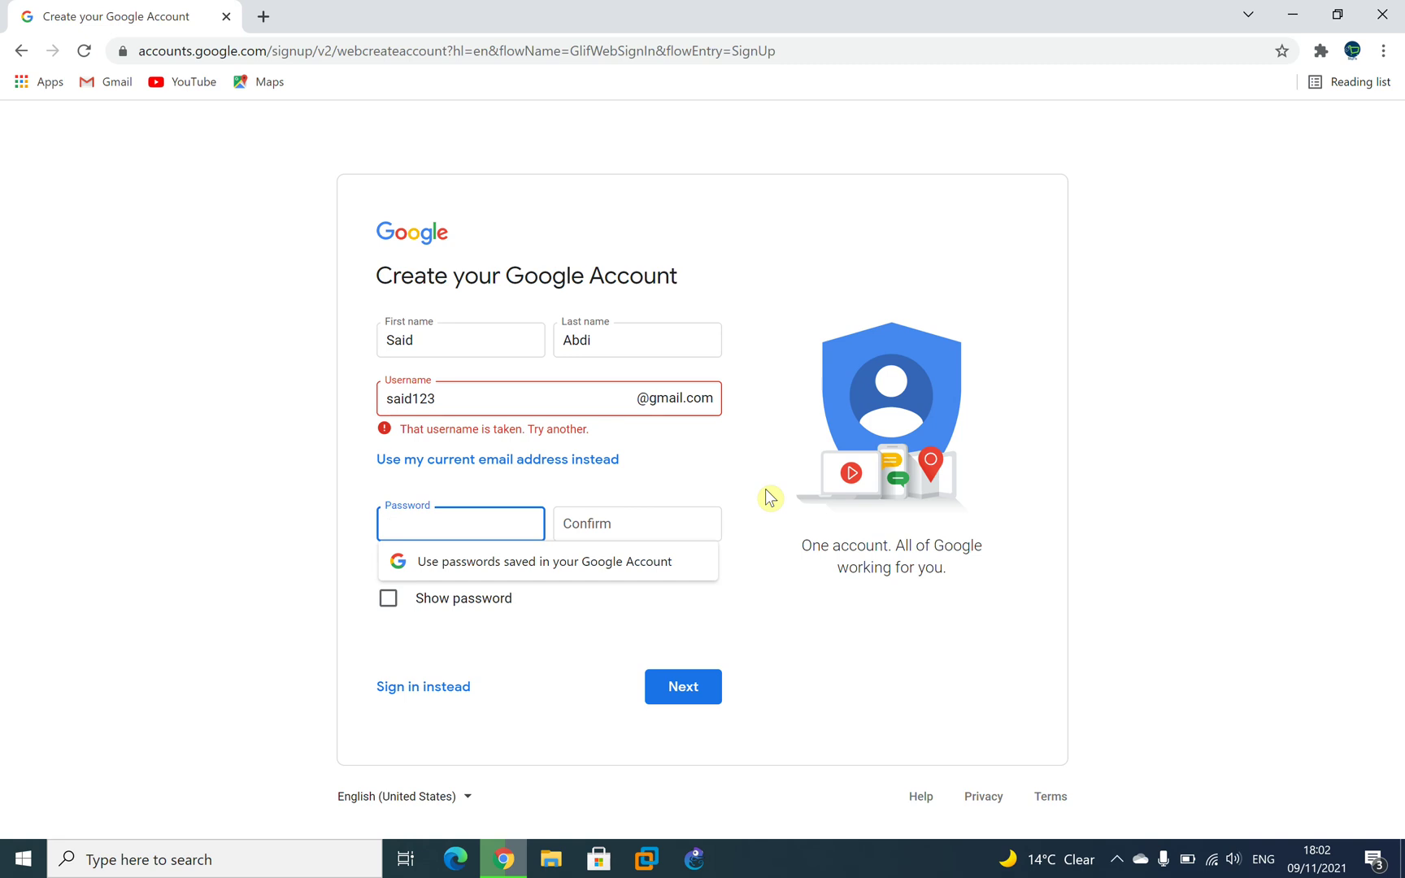
text(••••••••••)
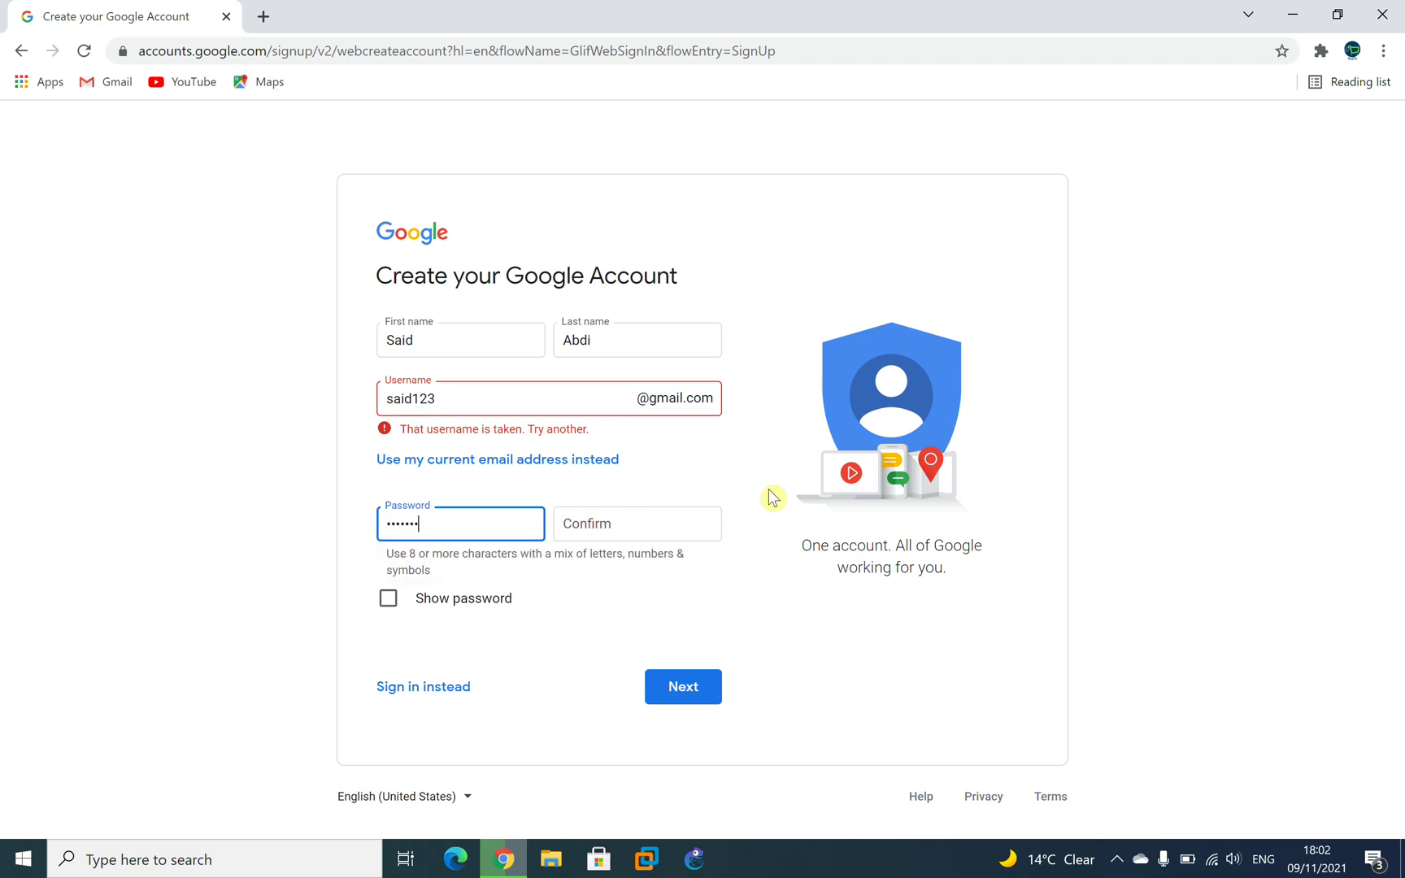
text(••)
click(640, 536)
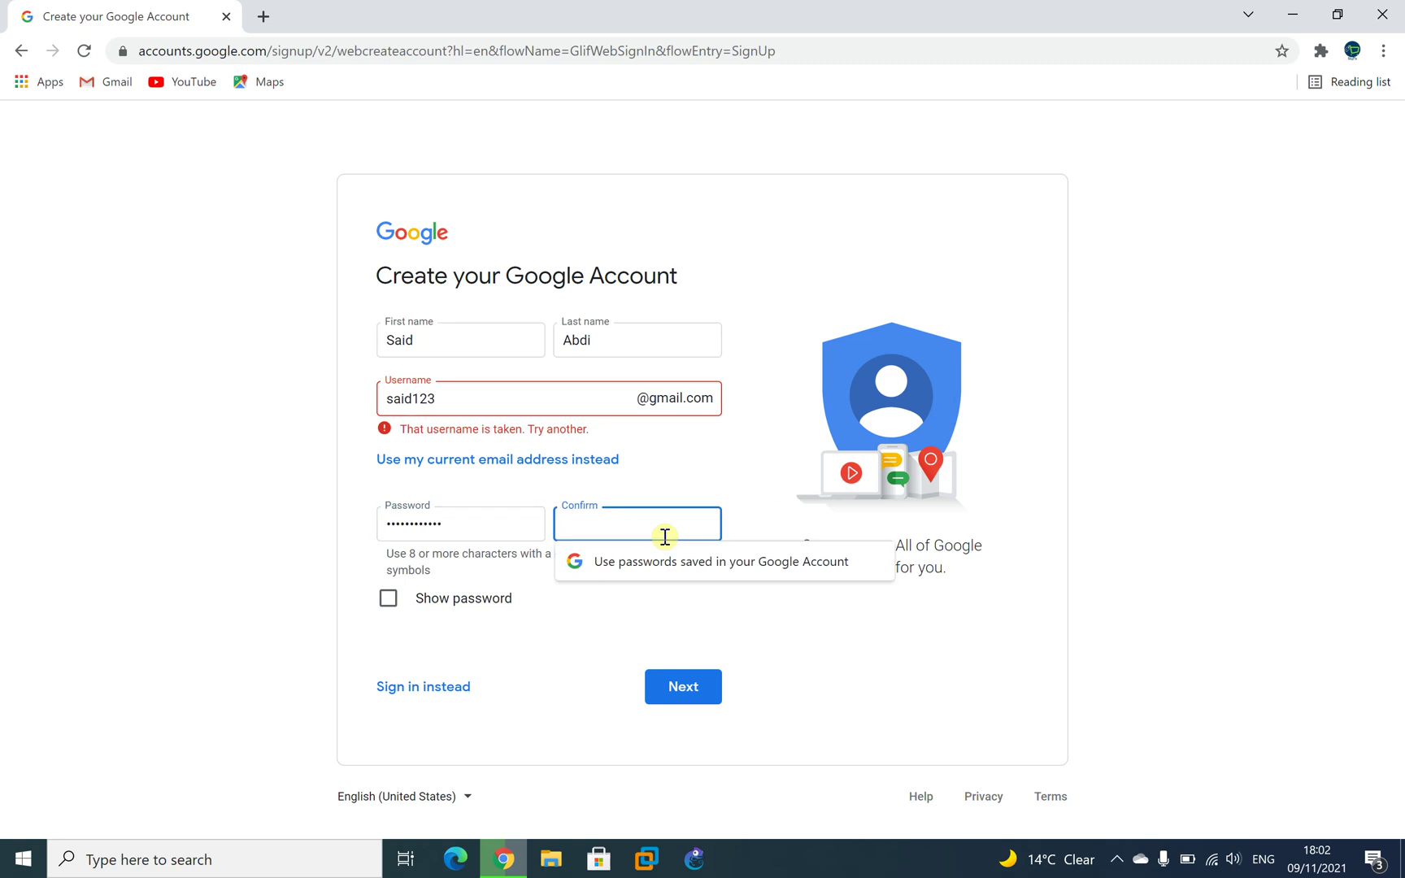
text(••••••••••••)
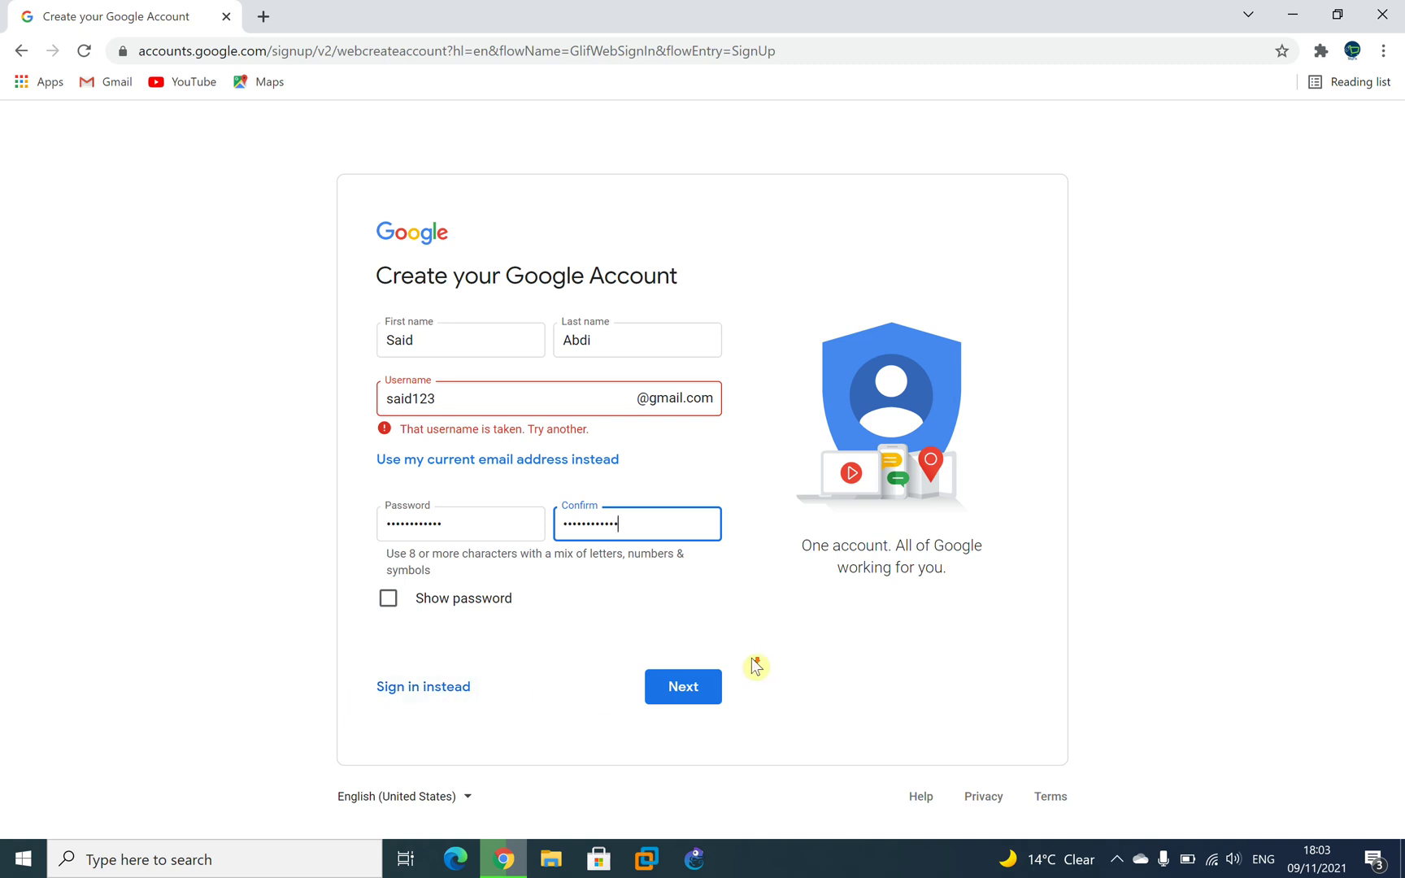
Submit the details, then try username variants with 4 and 5 appended, checking each.
click(683, 688)
click(479, 403)
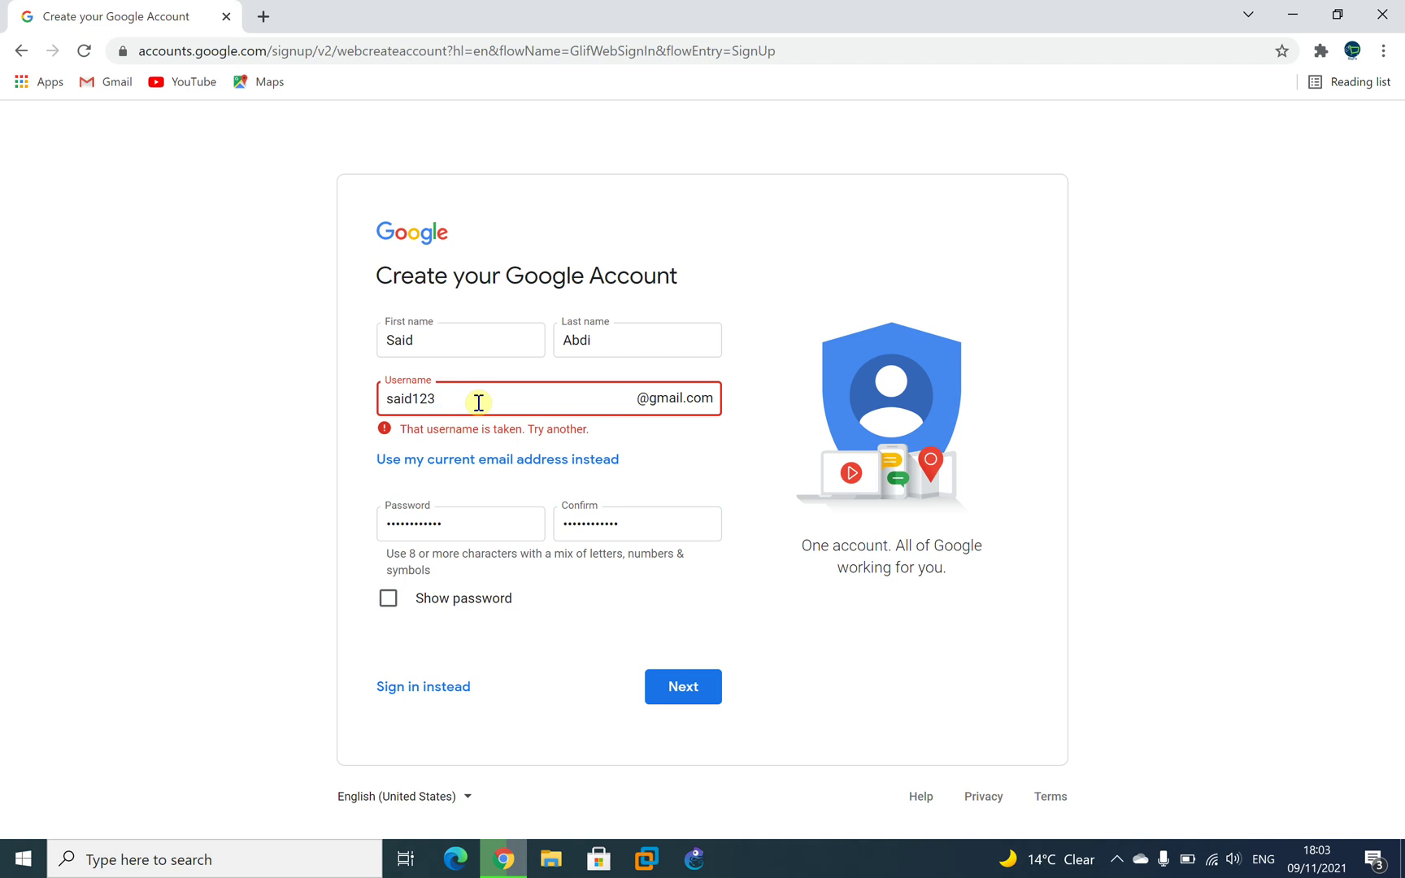
text(4)
click(691, 458)
click(494, 398)
text(5)
click(693, 445)
Change the username ending to 880, take the suggestion, then retry it ending in 2020.
click(562, 401)
key(BackSpace)
key(BackSpace)
key(BackSpace)
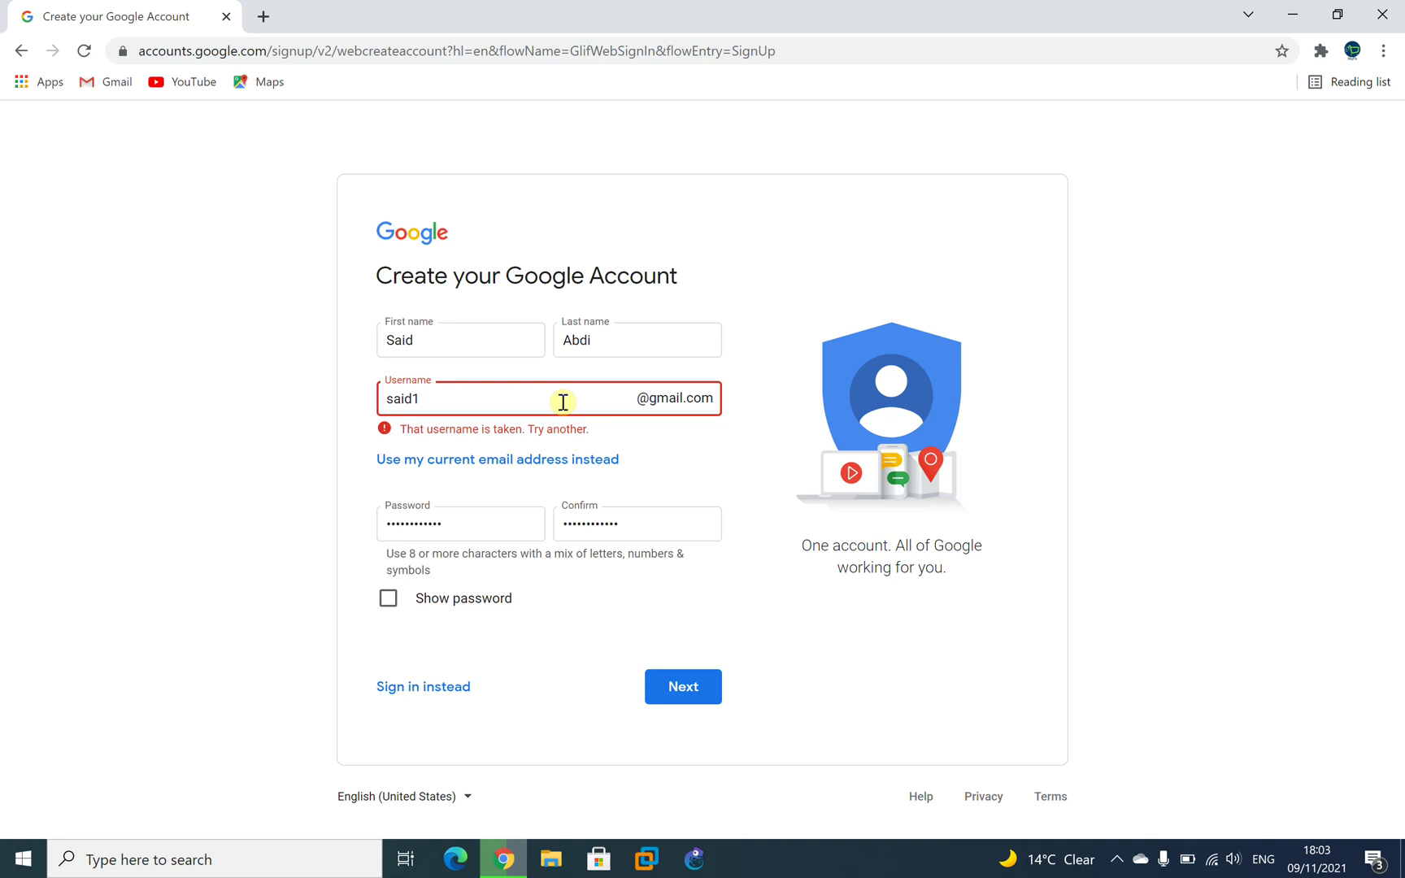
text(880)
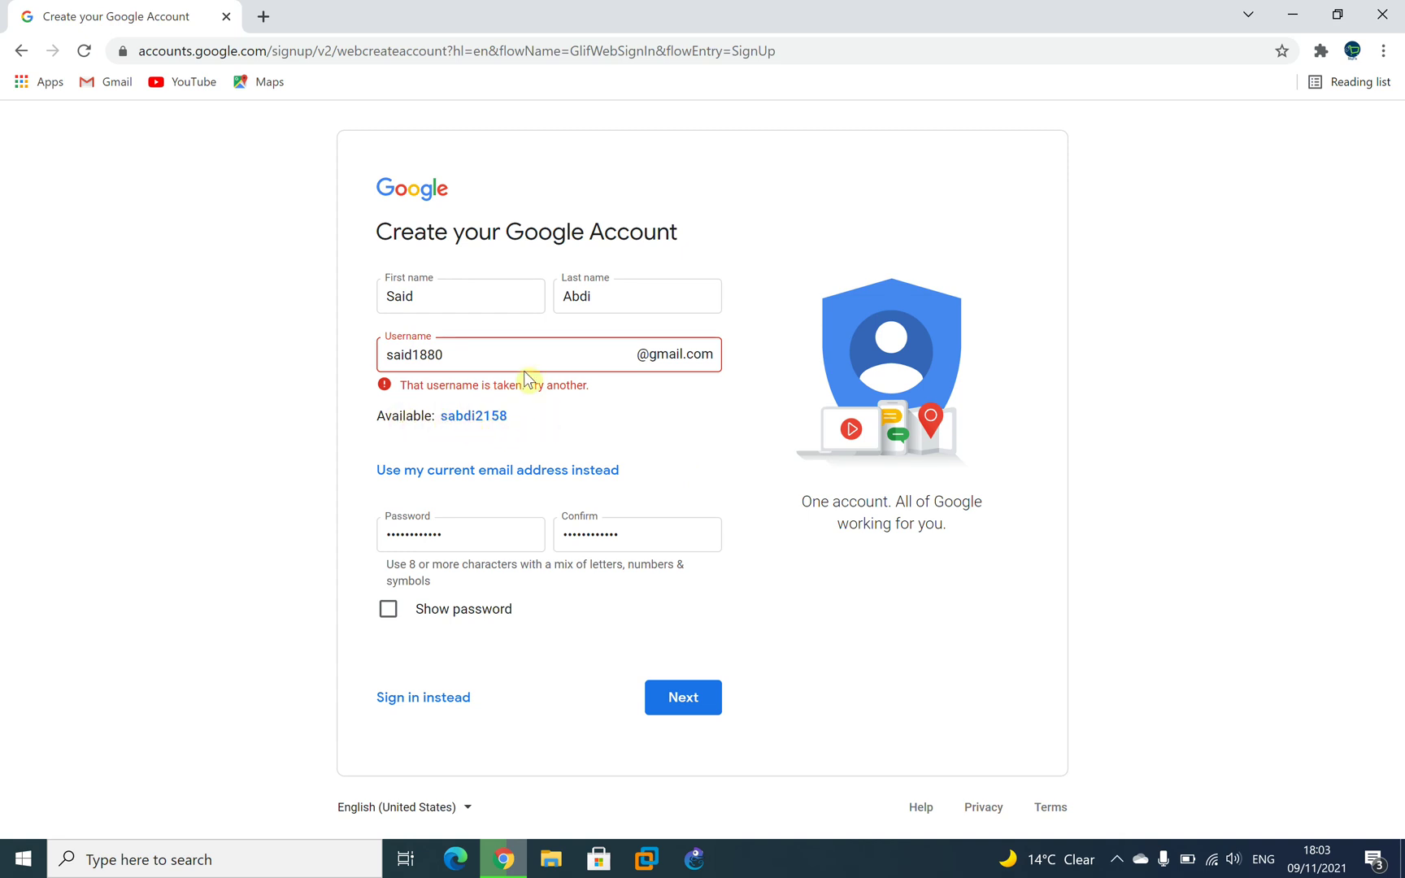
click(476, 416)
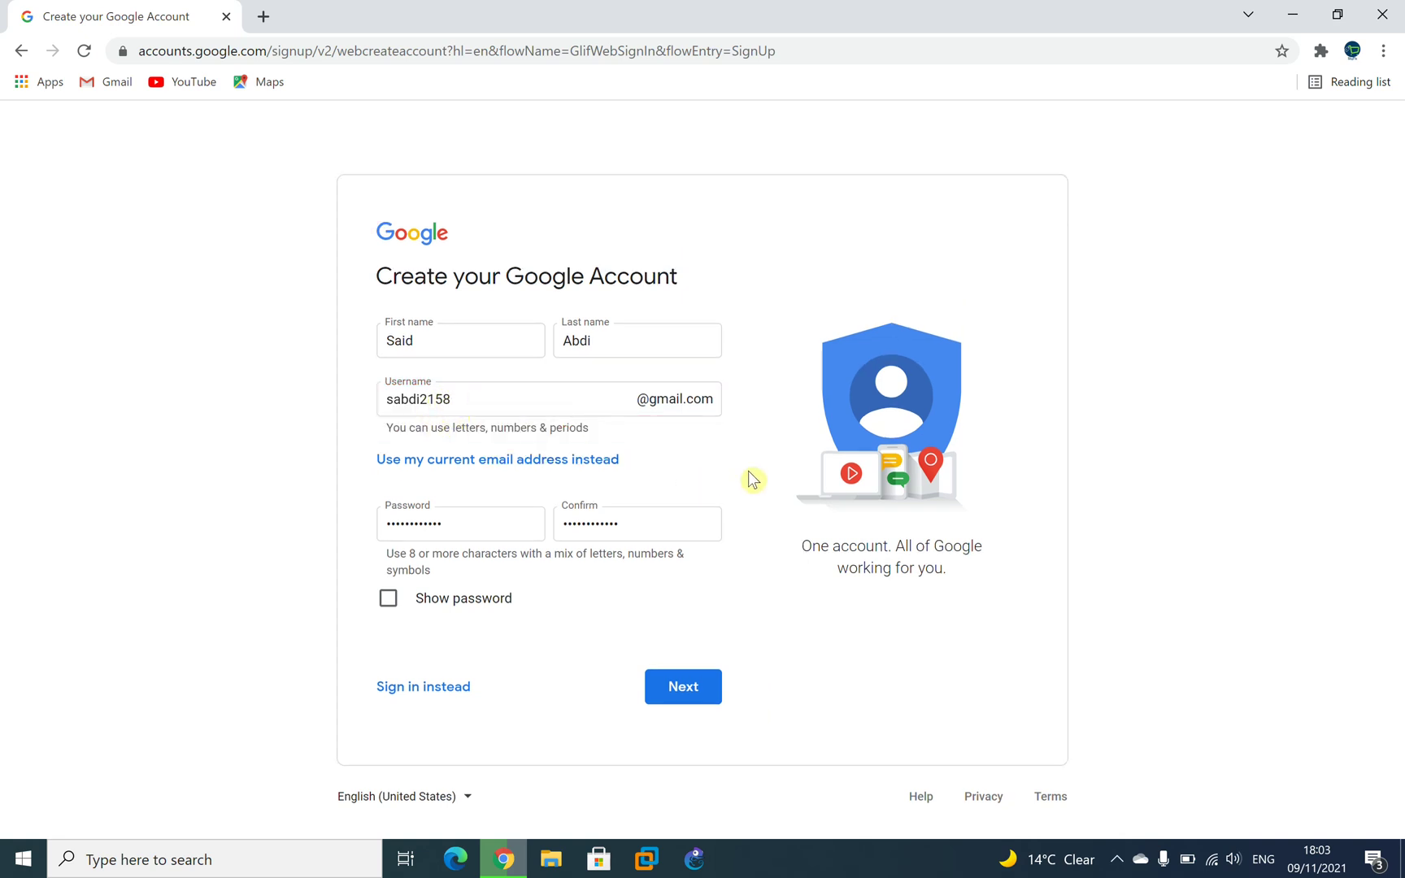
click(450, 398)
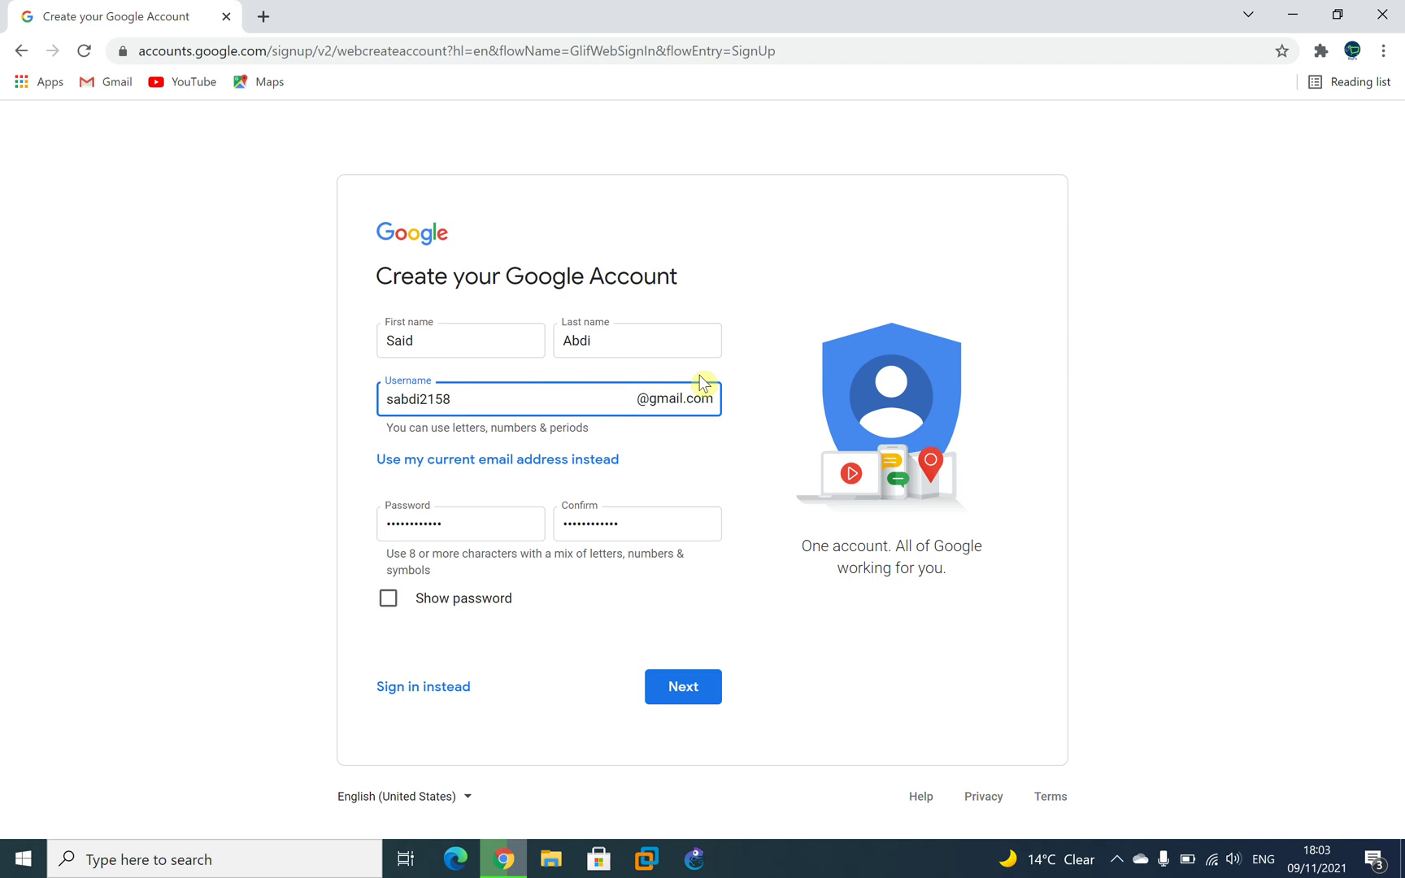
key(BackSpace)
key(BackSpace)
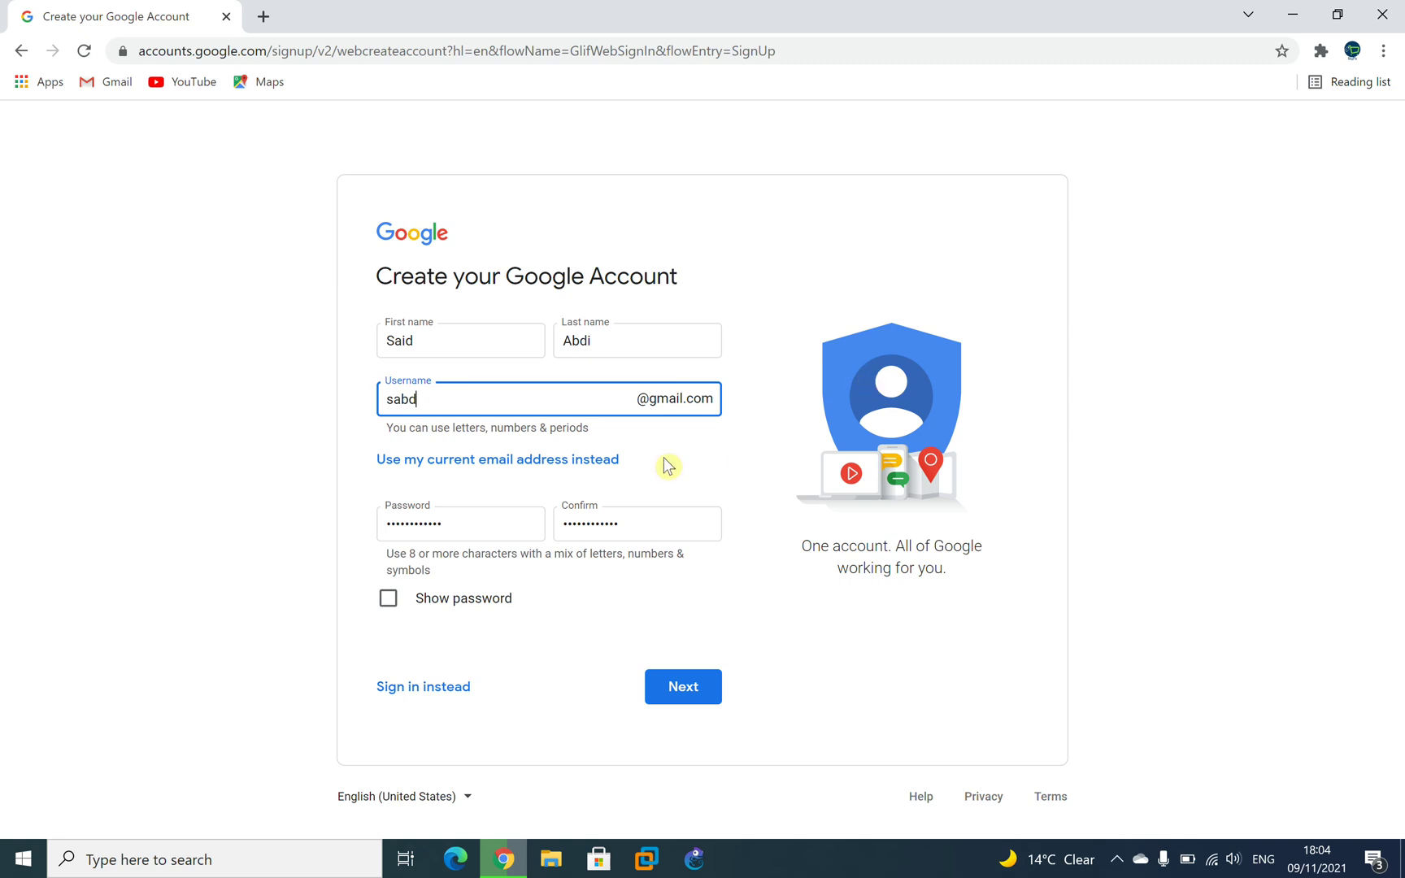
key(BackSpace)
key(BackSpace)
text(id2020)
click(700, 438)
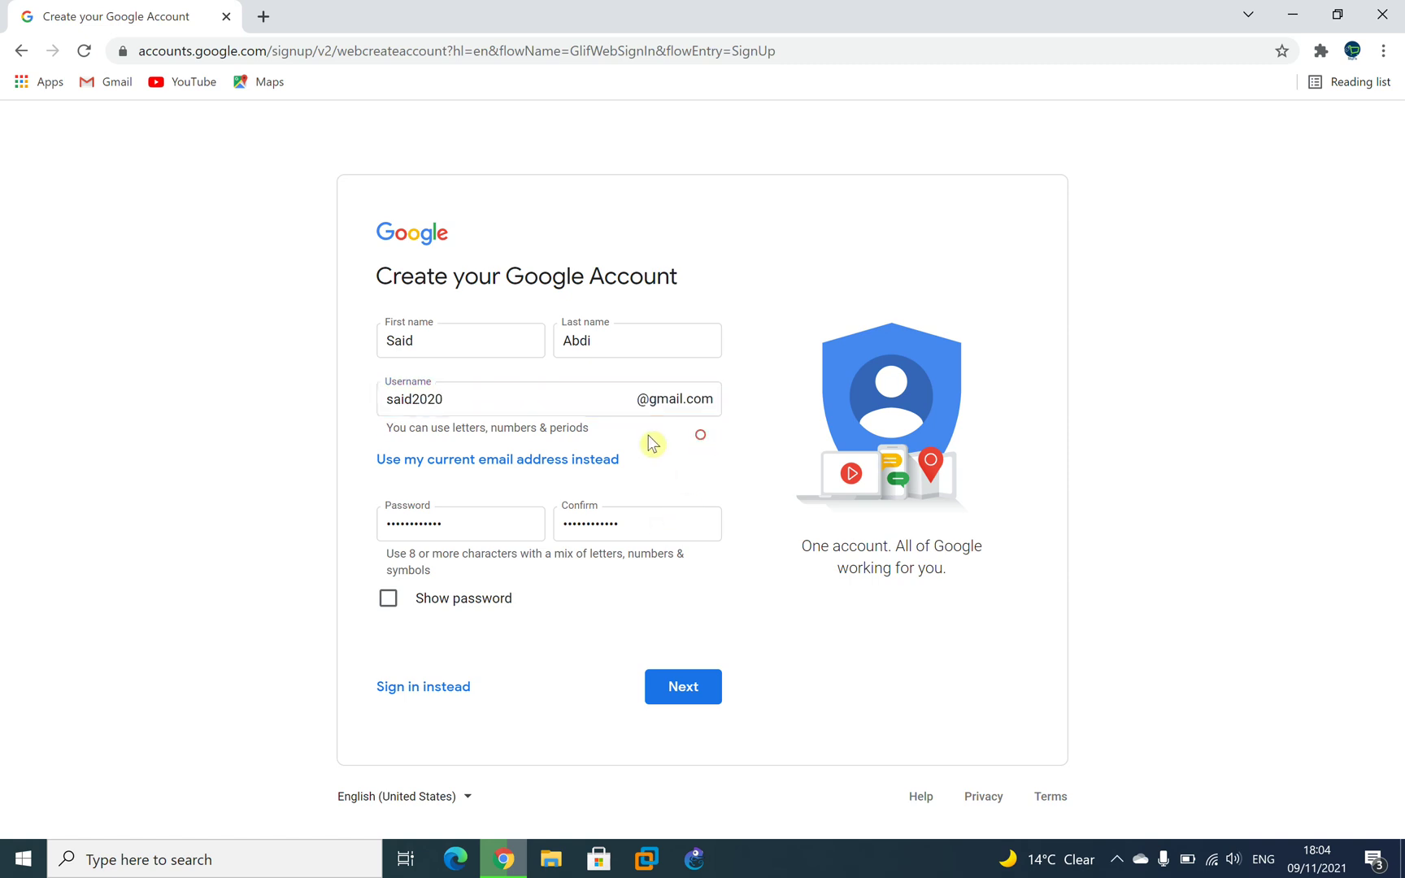
Append 1 to the username, recheck availability, then delete the last digit.
click(533, 396)
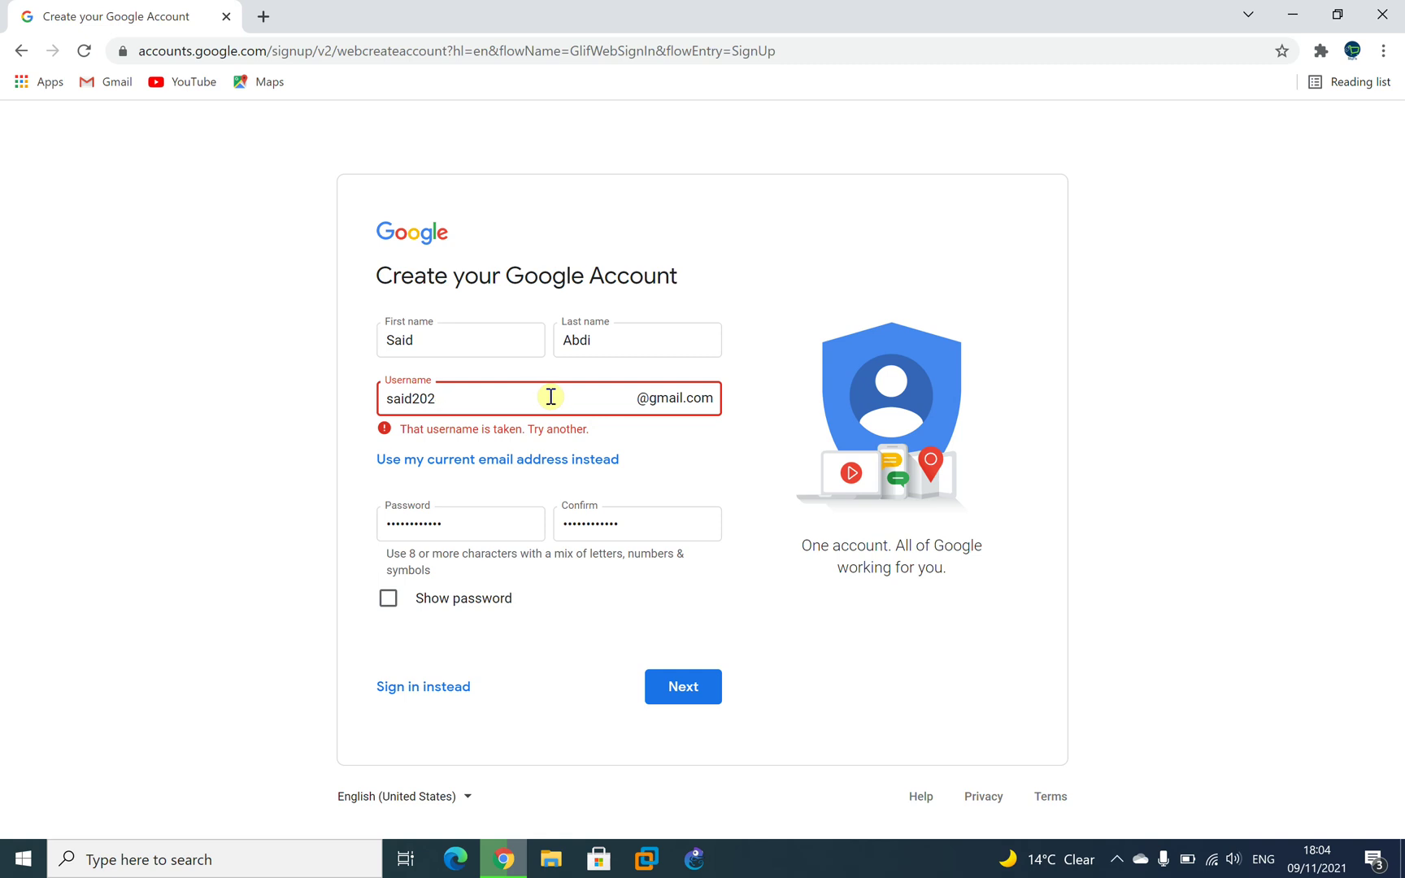
text(1)
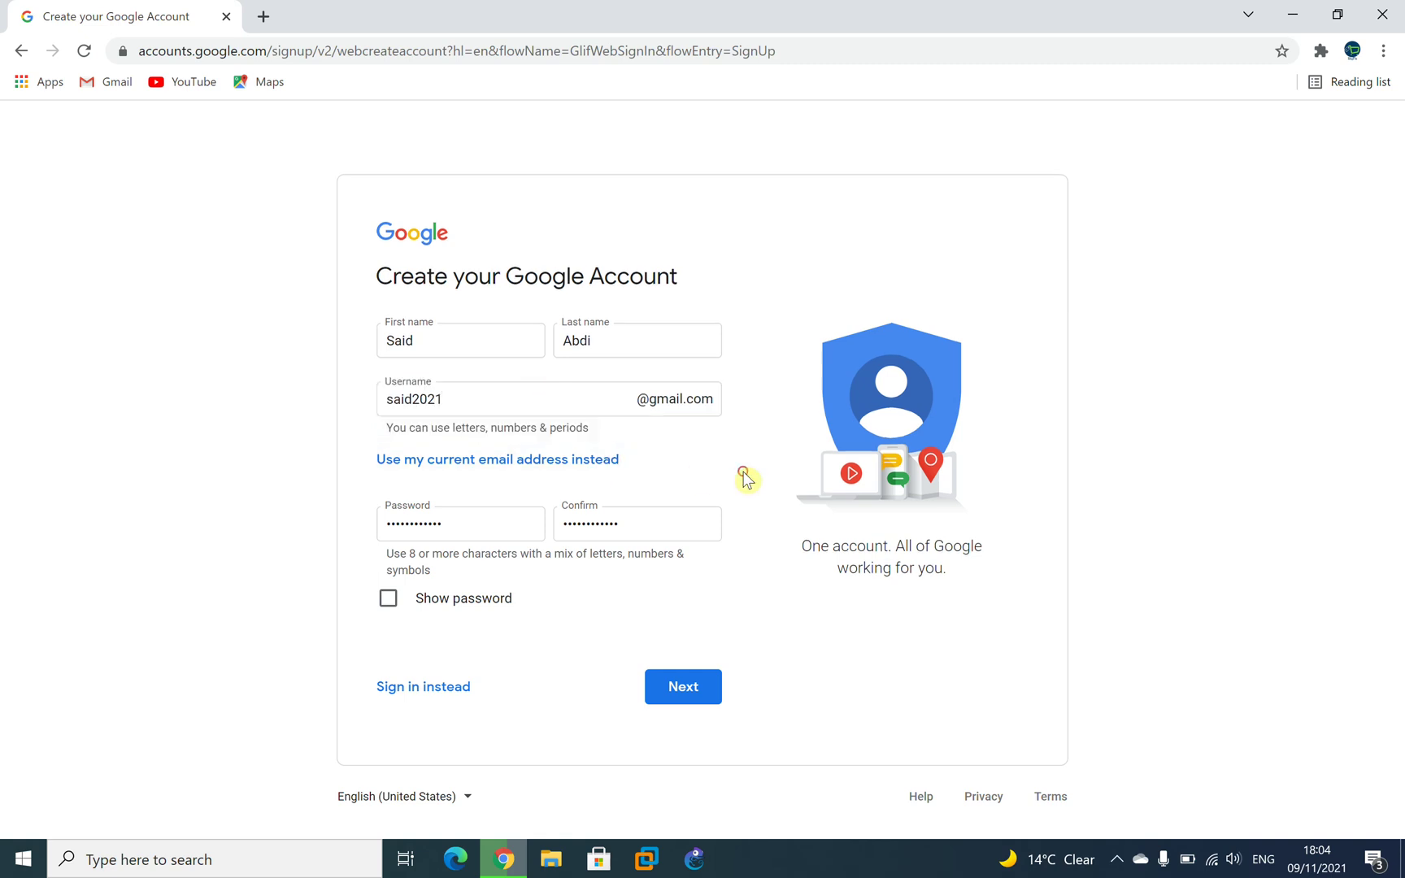
click(747, 478)
click(497, 359)
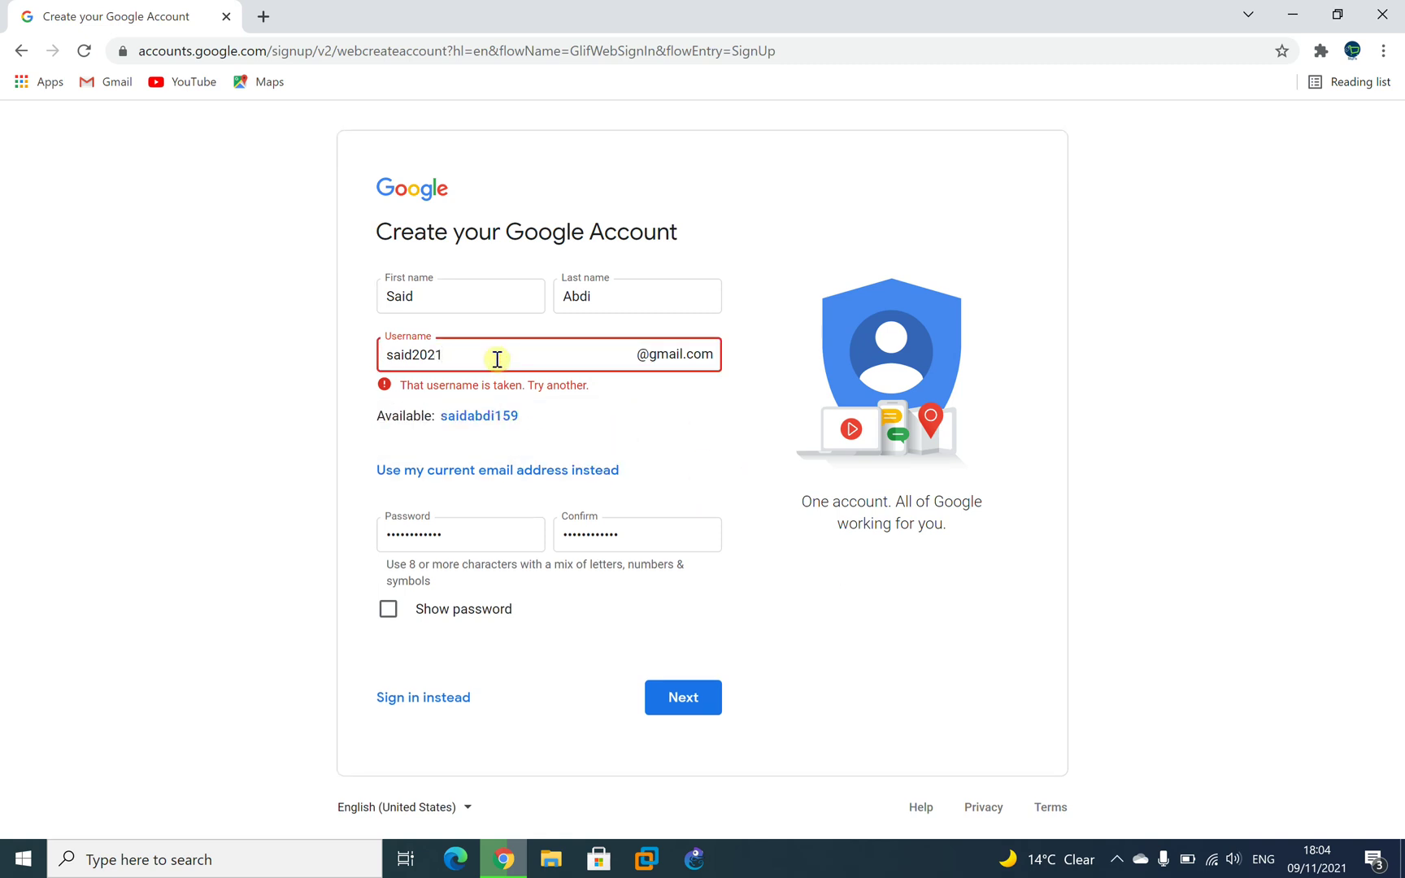
key(BackSpace)
Check availability, try appending 1, then change the username ending to 2061.
click(657, 424)
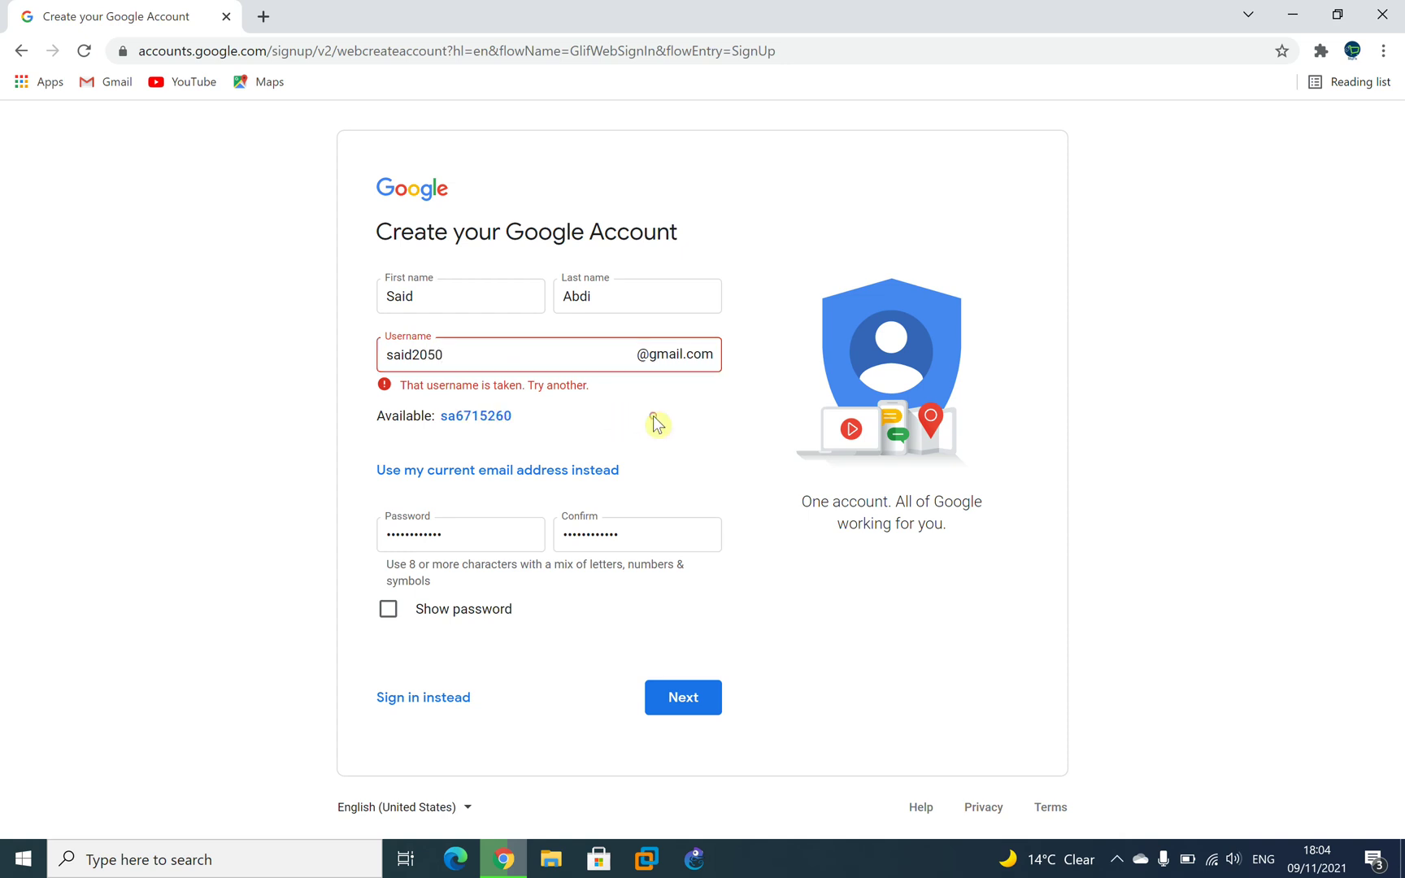
click(463, 352)
text(1)
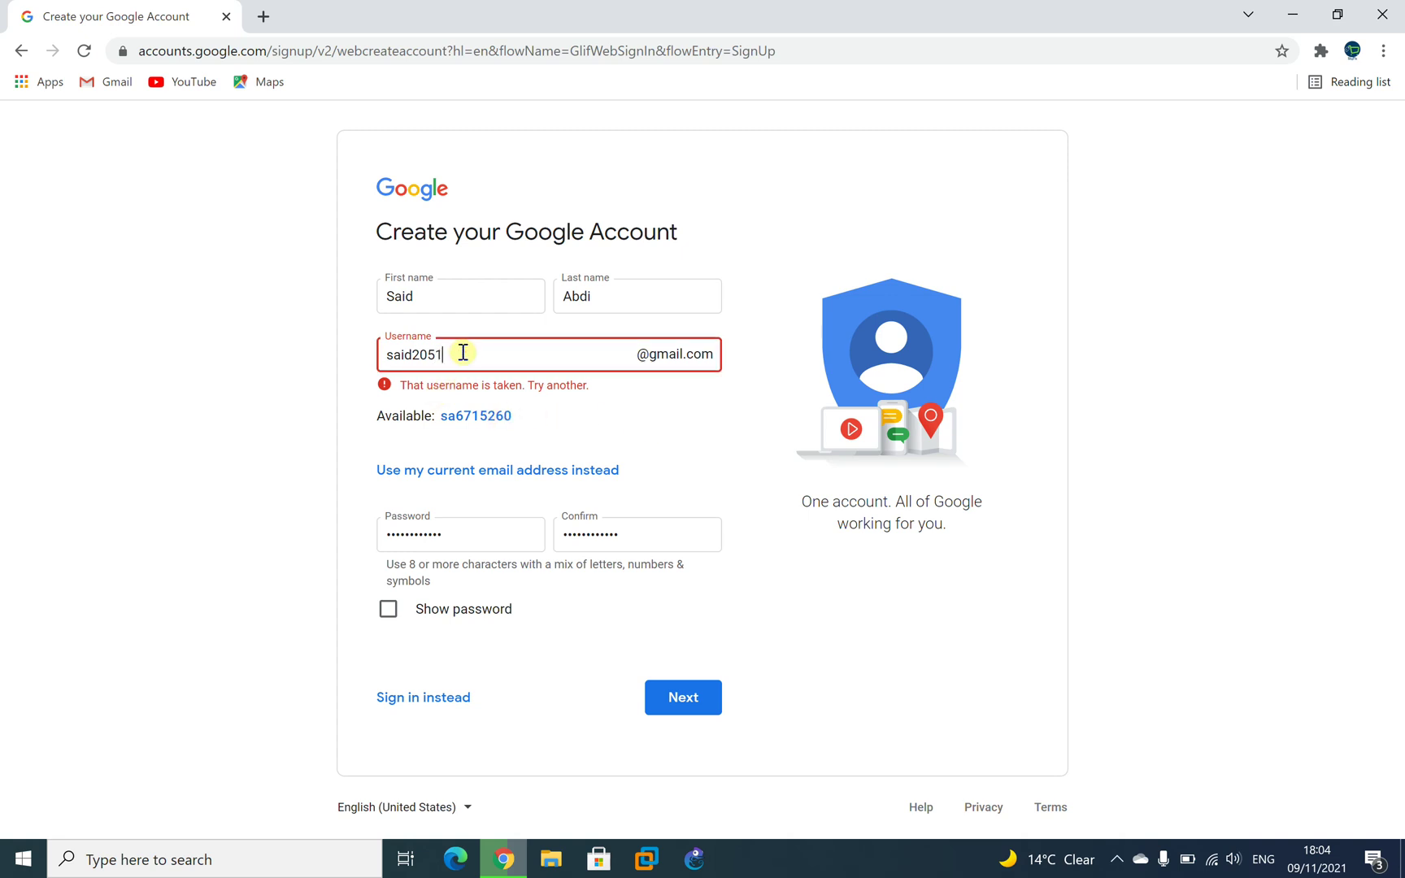
click(676, 441)
click(527, 398)
key(BackSpace)
key(BackSpace)
key(BackSpace)
key(BackSpace)
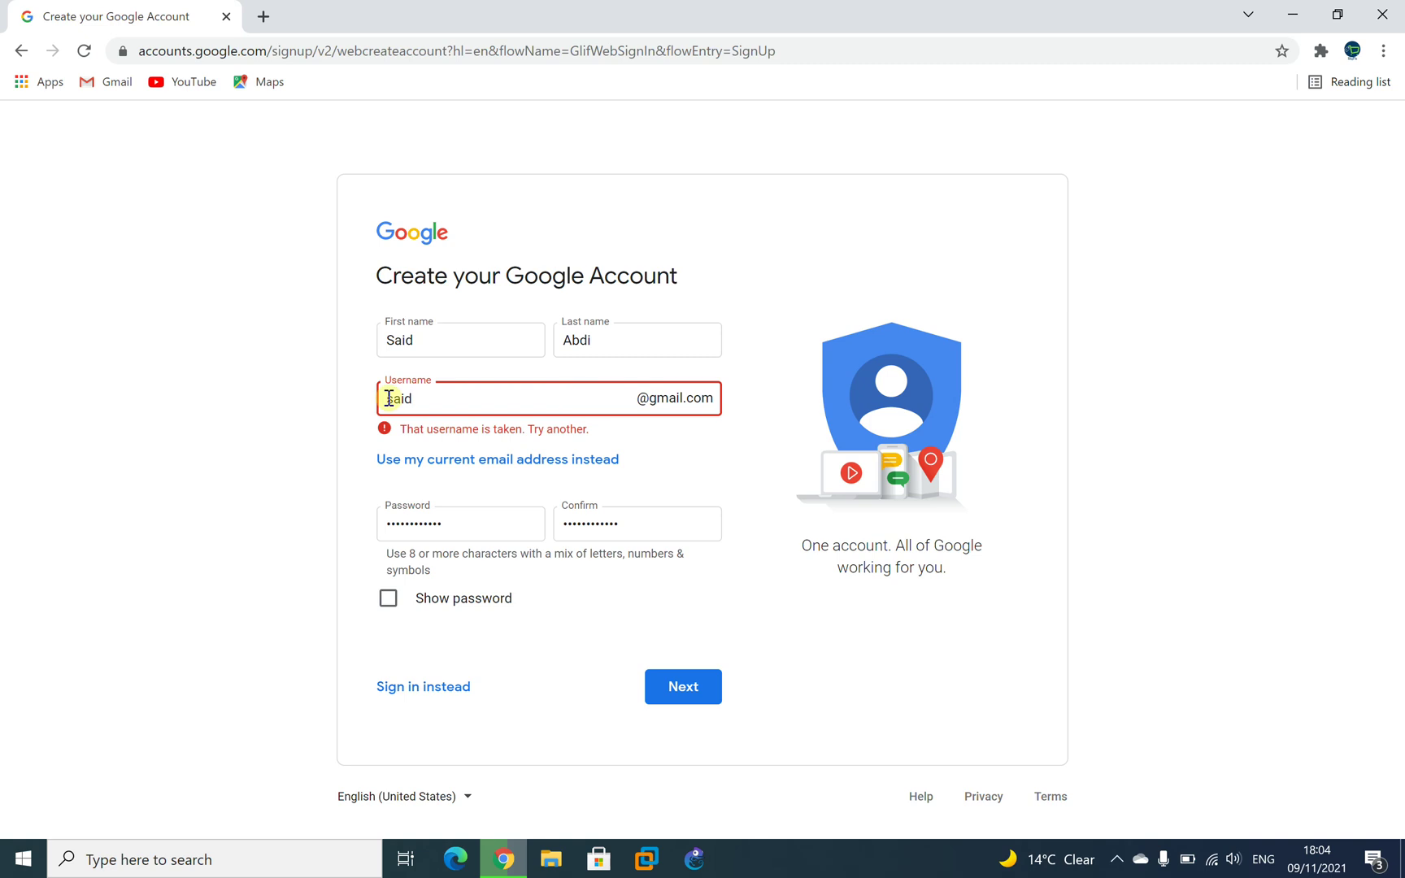
text(2061)
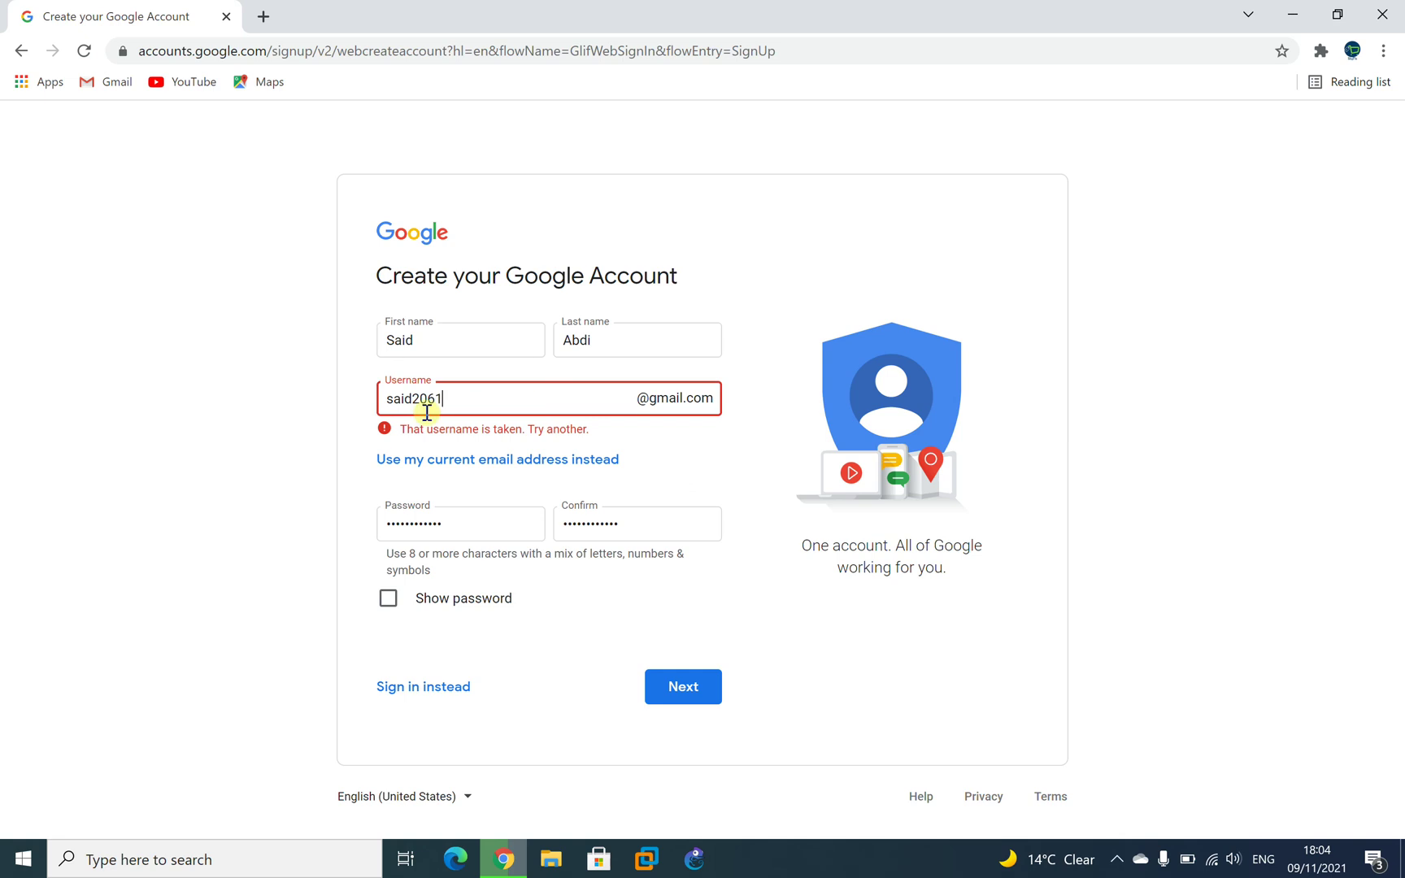
Change the username ending to 016, recheck it, then clear the Username field.
click(515, 408)
key(BackSpace)
key(BackSpace)
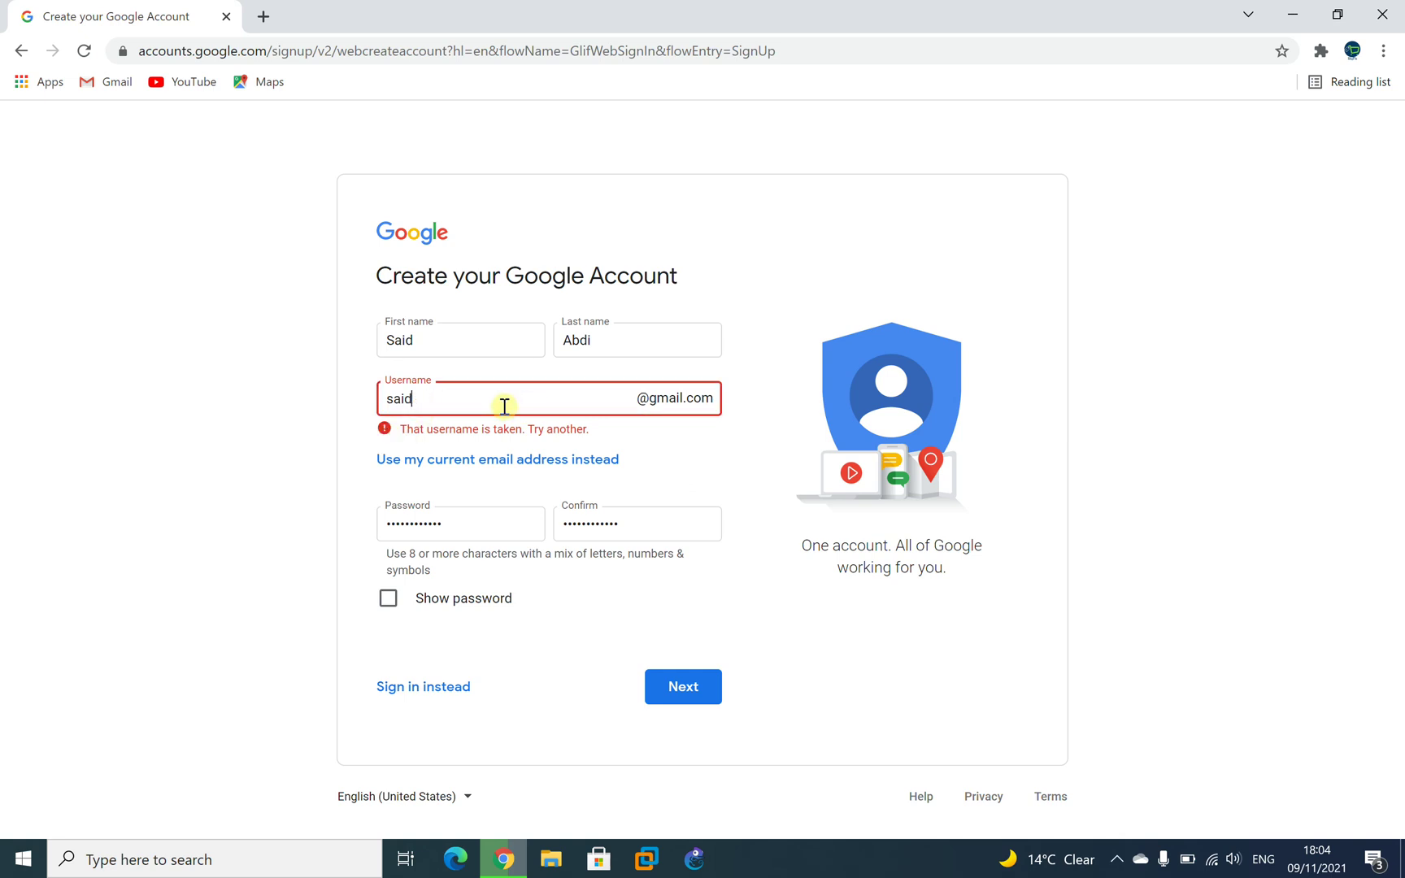
text(016)
click(660, 454)
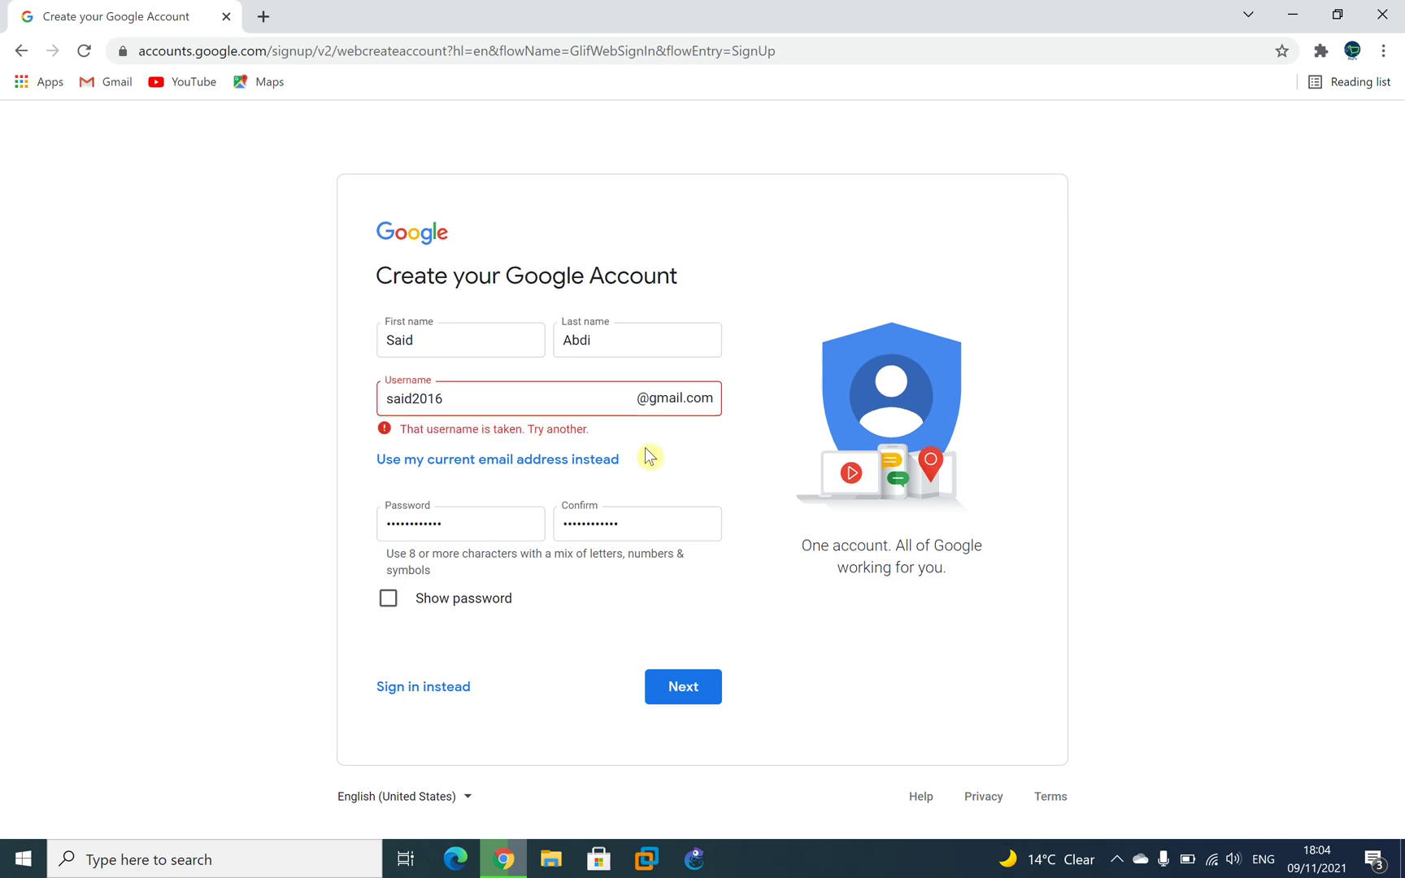
click(543, 403)
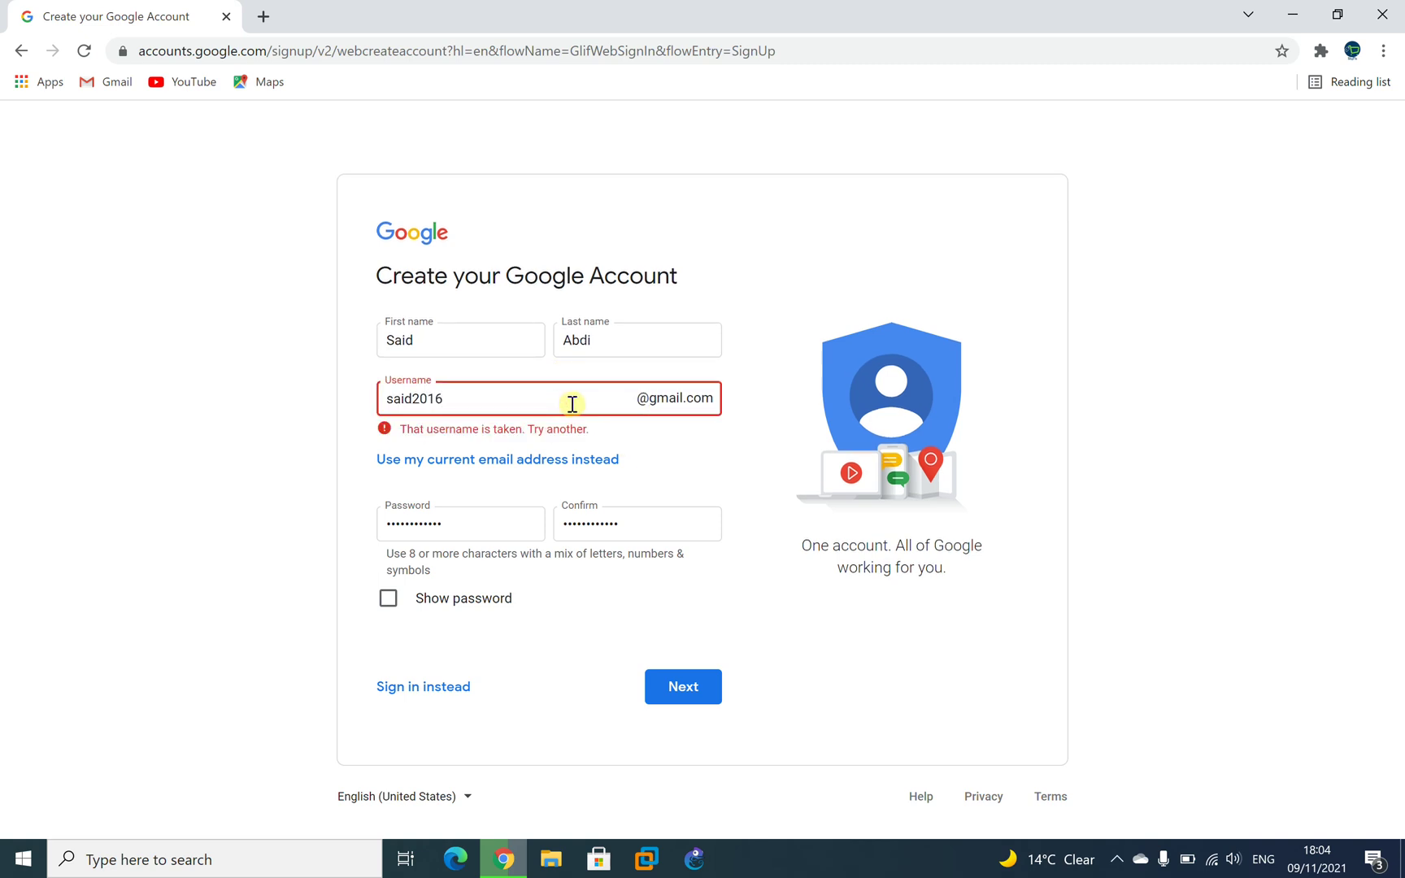
key(BackSpace)
key(BackSpace)
key(BackSpace)
key(BackSpace)
key(BackSpace)
key(BackSpace)
key(BackSpace)
key(BackSpace)
Type a new username ending in 1980, try it with 1 appended, and recheck availability.
click(717, 445)
click(508, 351)
text(1981)
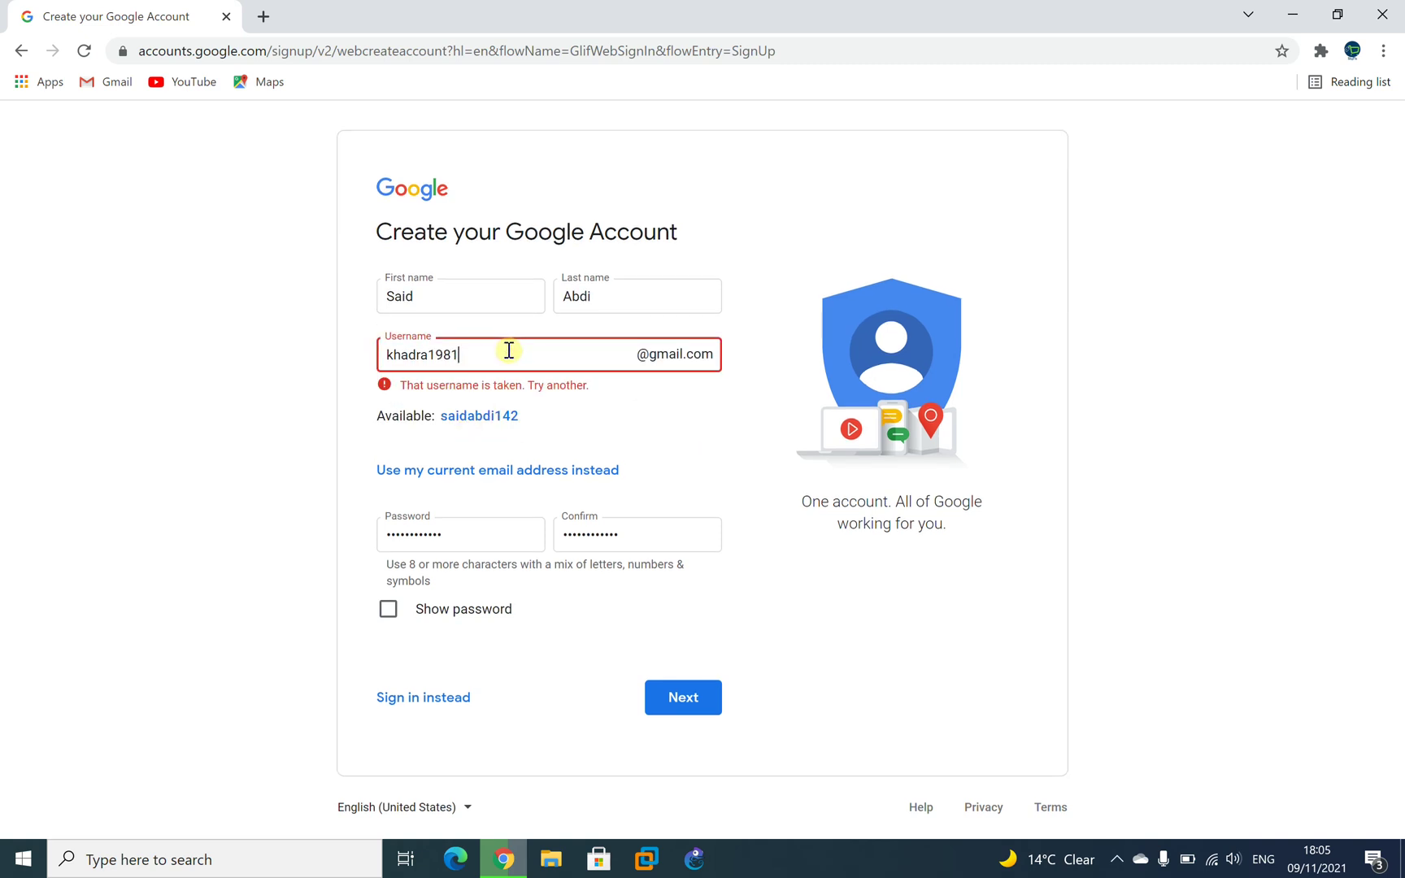
click(666, 431)
click(529, 400)
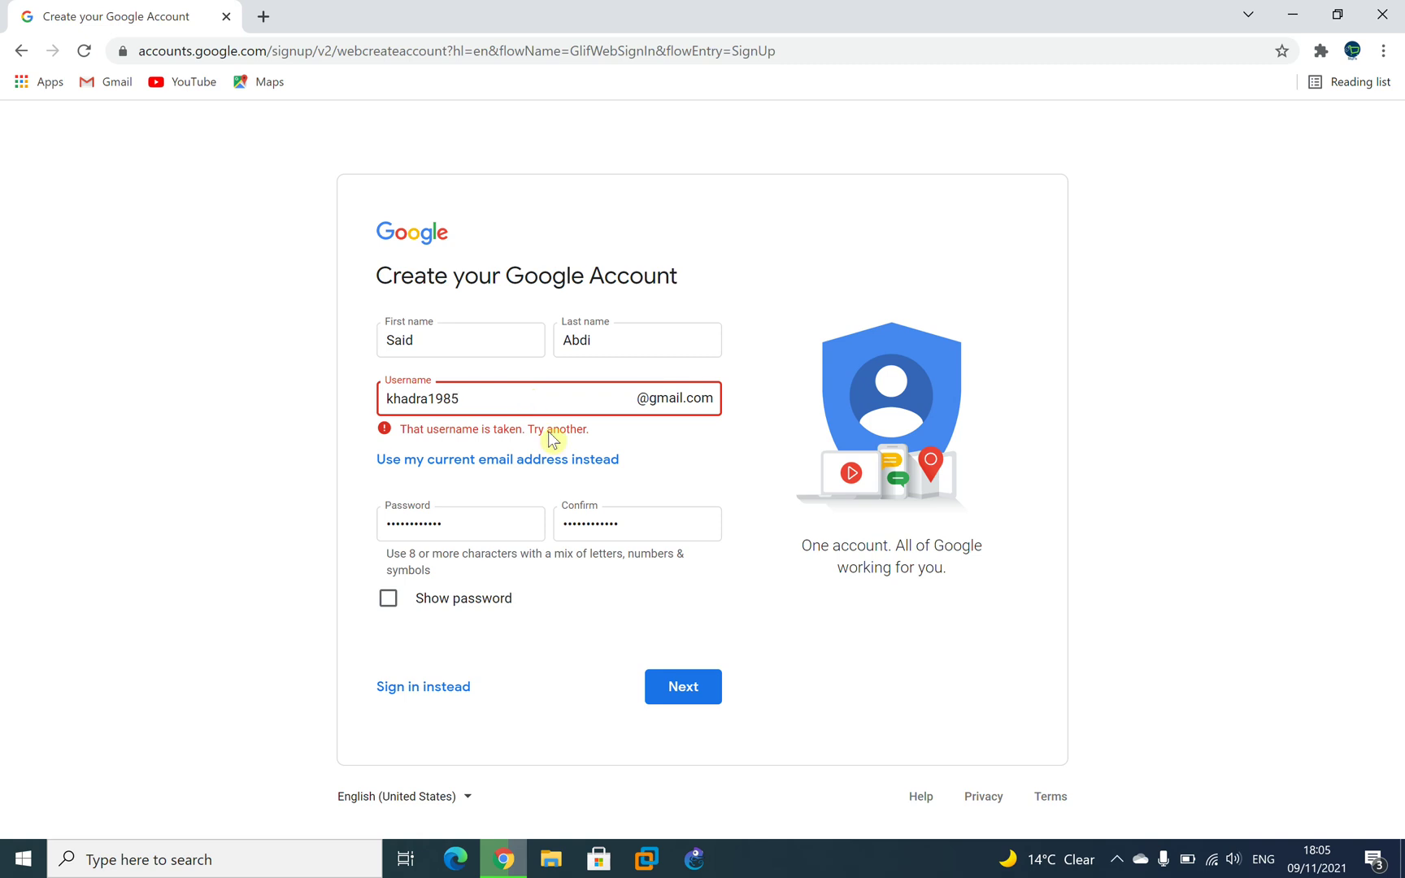
click(673, 470)
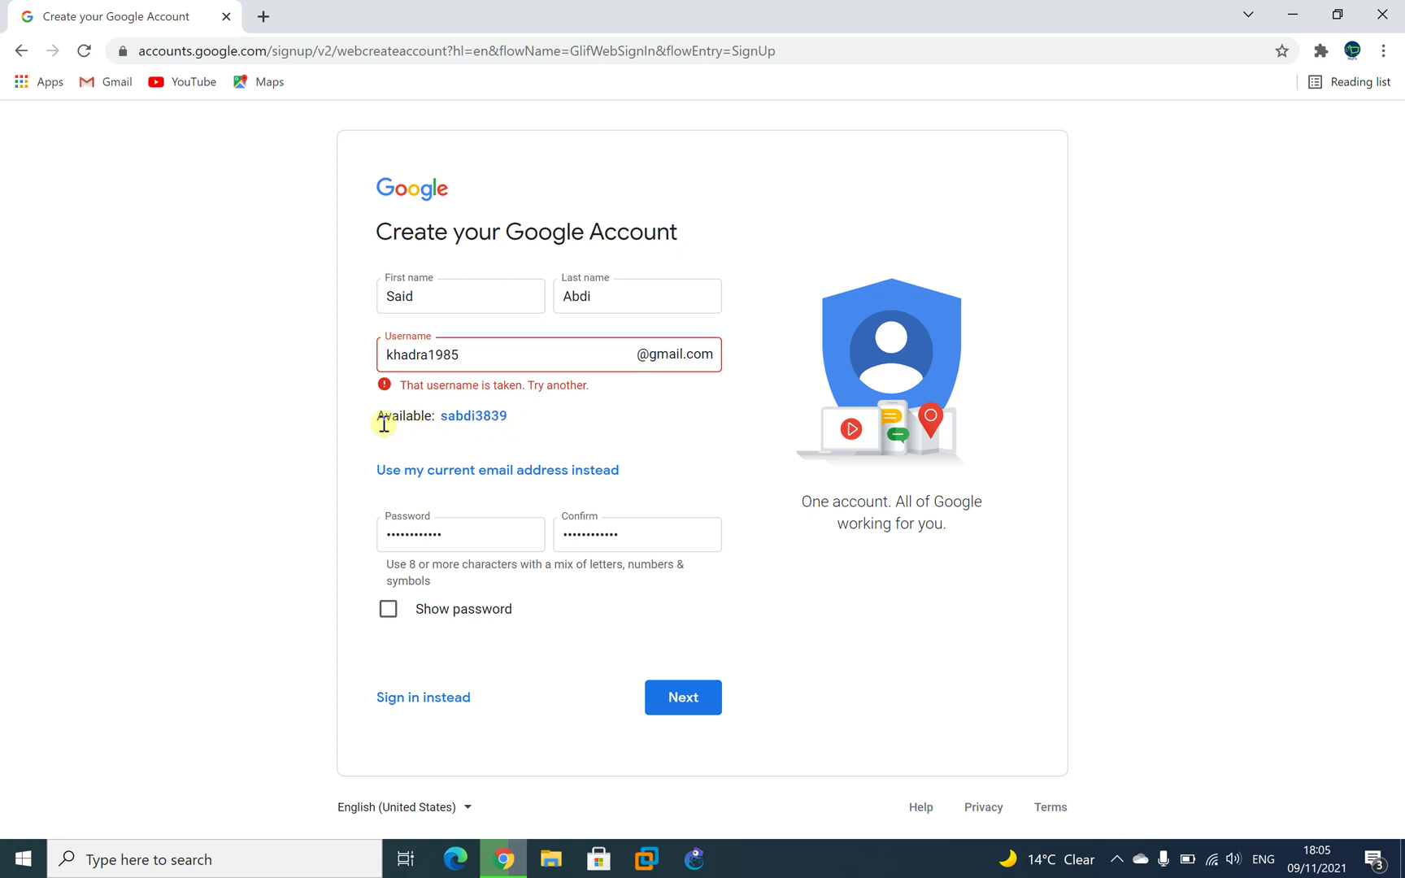
Replace the username with a different one ending in 123, then try appending 5.
drag(490, 362, 317, 383)
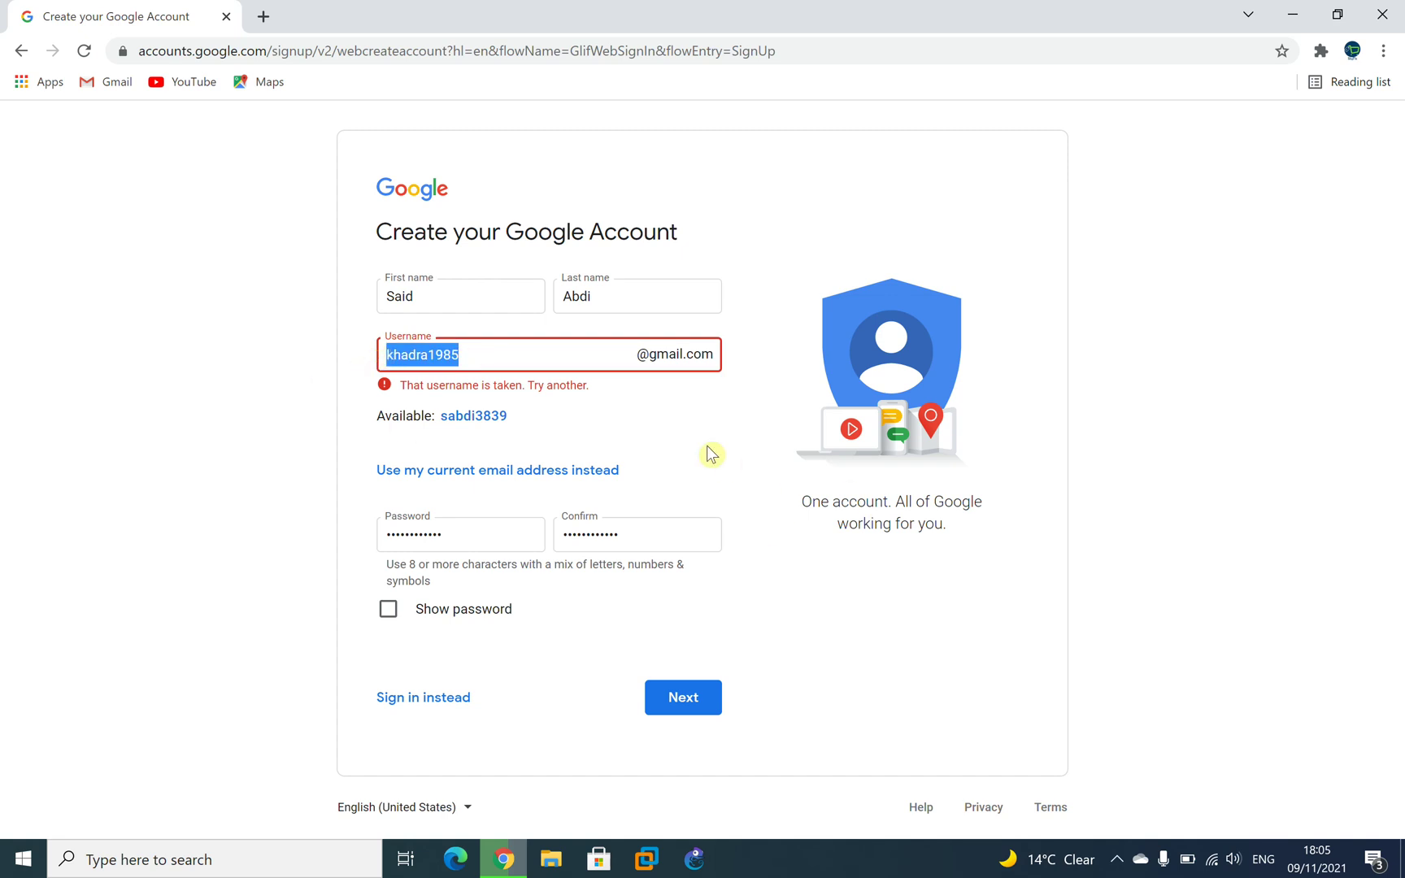
text(Ra)
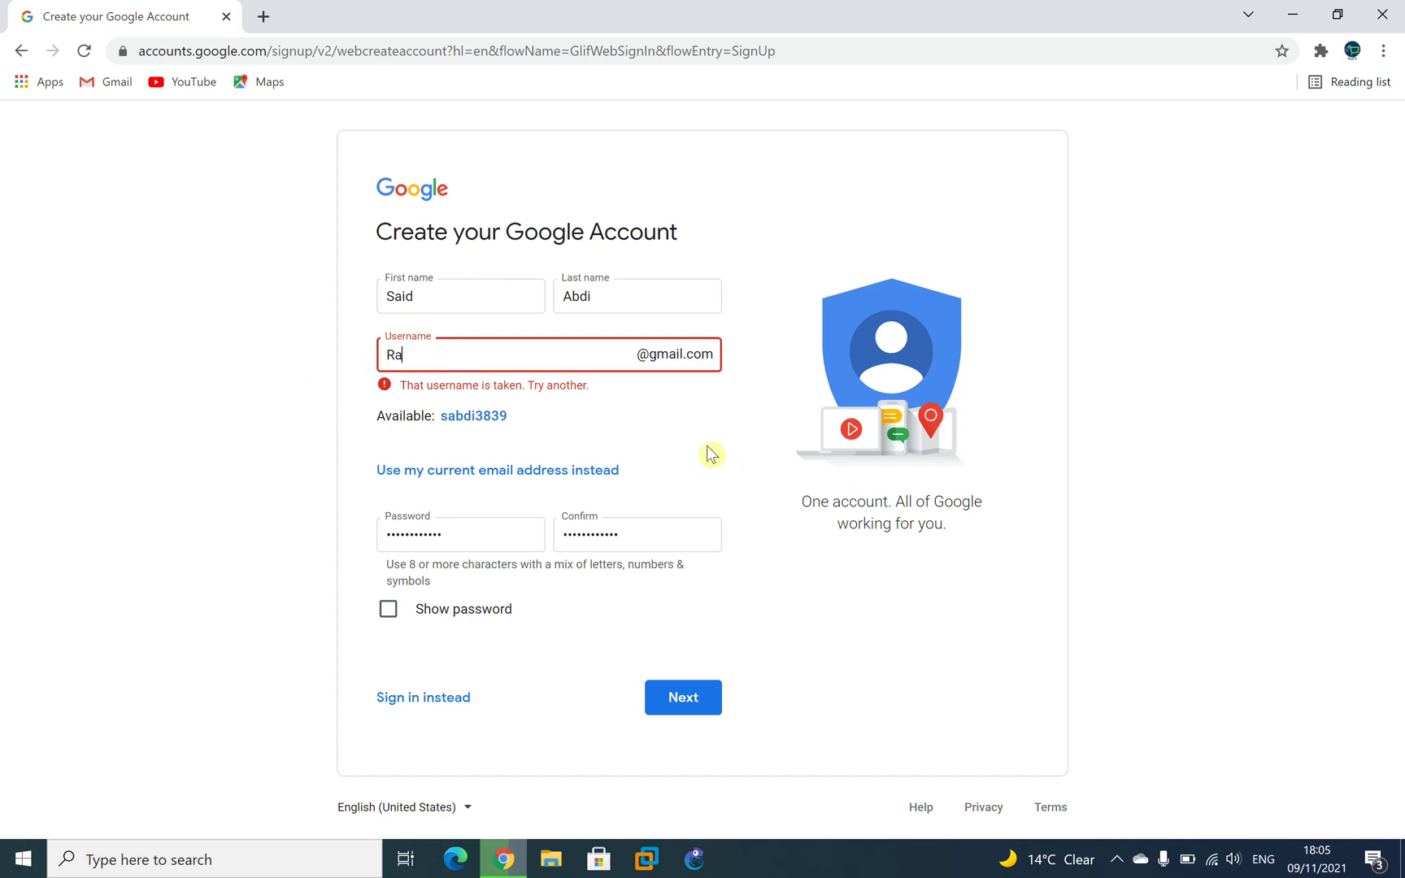
key(BackSpace)
key(BackSpace)
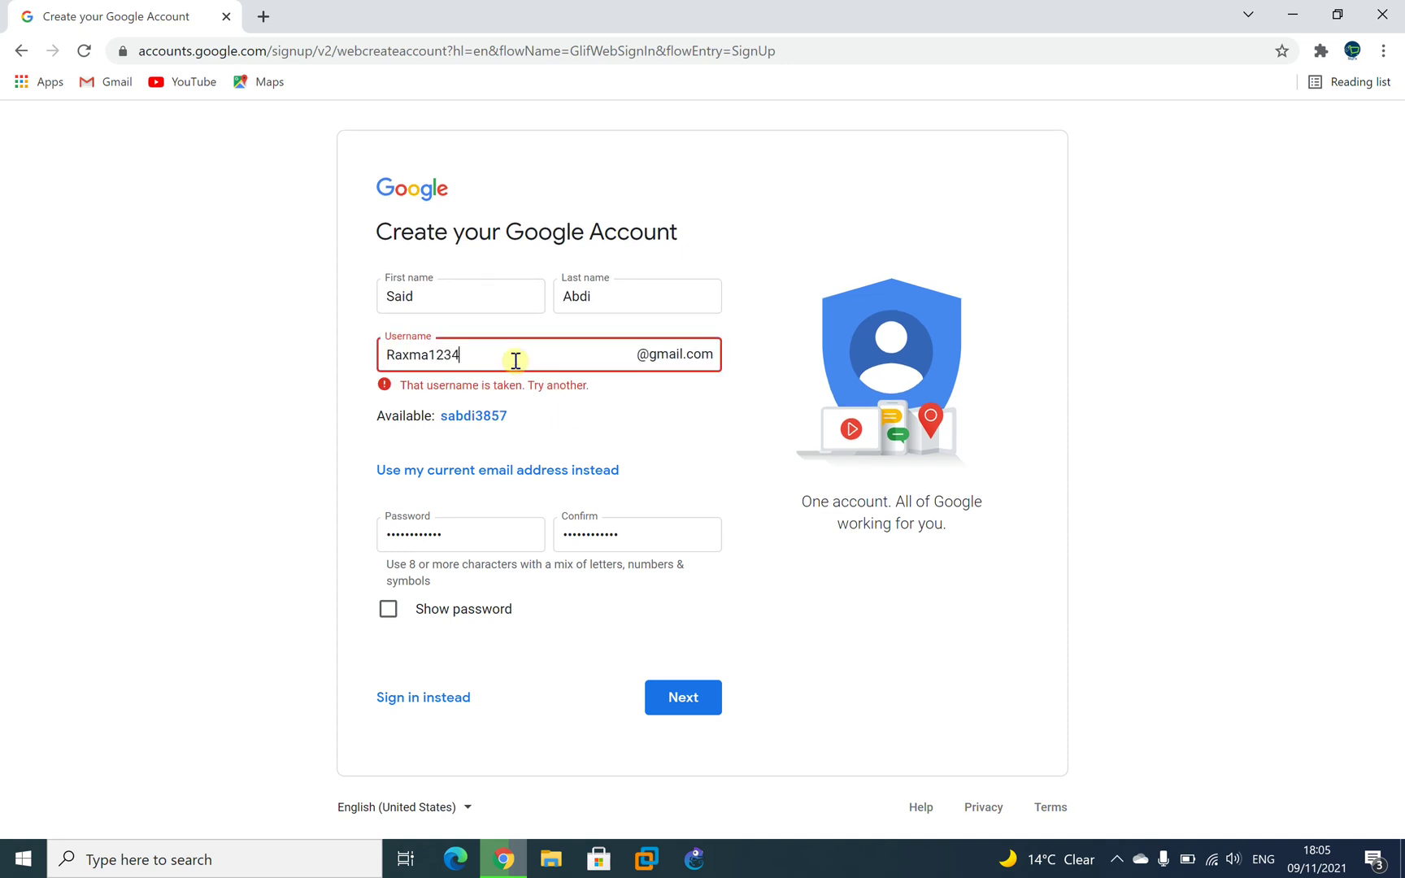
click(552, 405)
text(5)
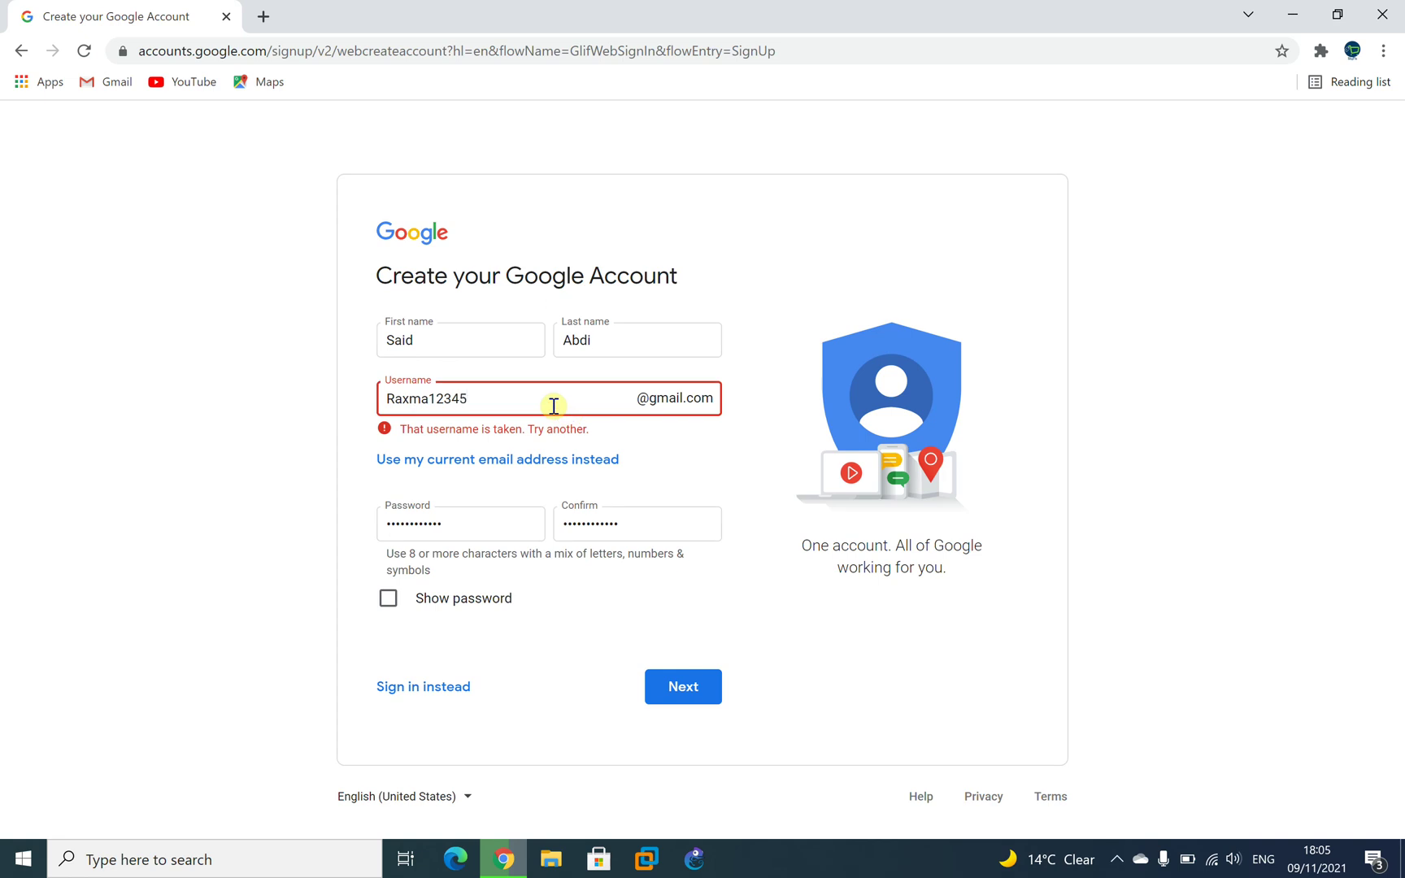
click(736, 469)
Change the trailing digits to 198, then to 44, checking availability each time.
click(517, 350)
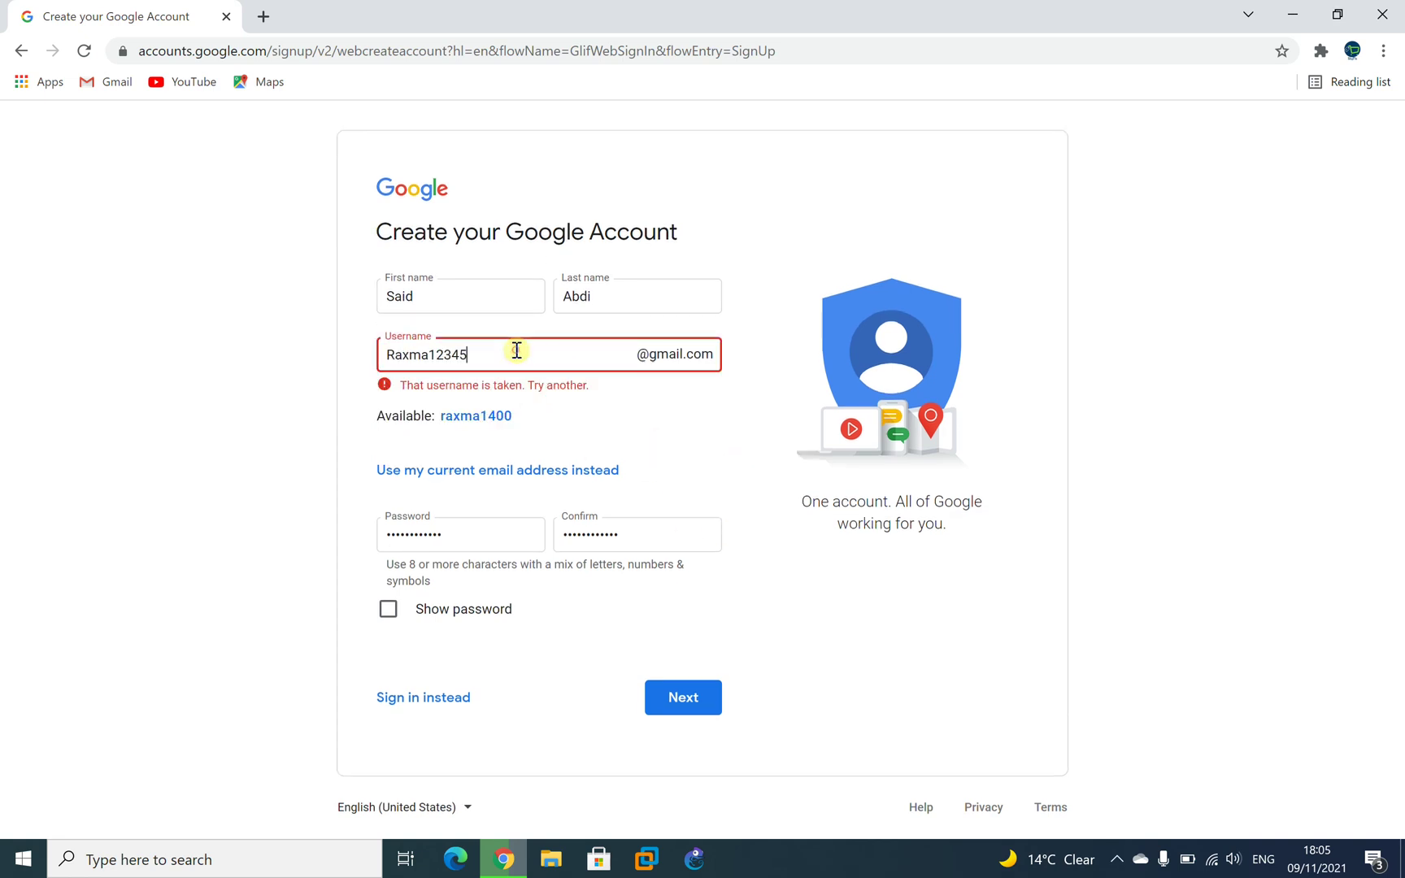
key(BackSpace)
key(BackSpace)
key(BackSpace)
text(198)
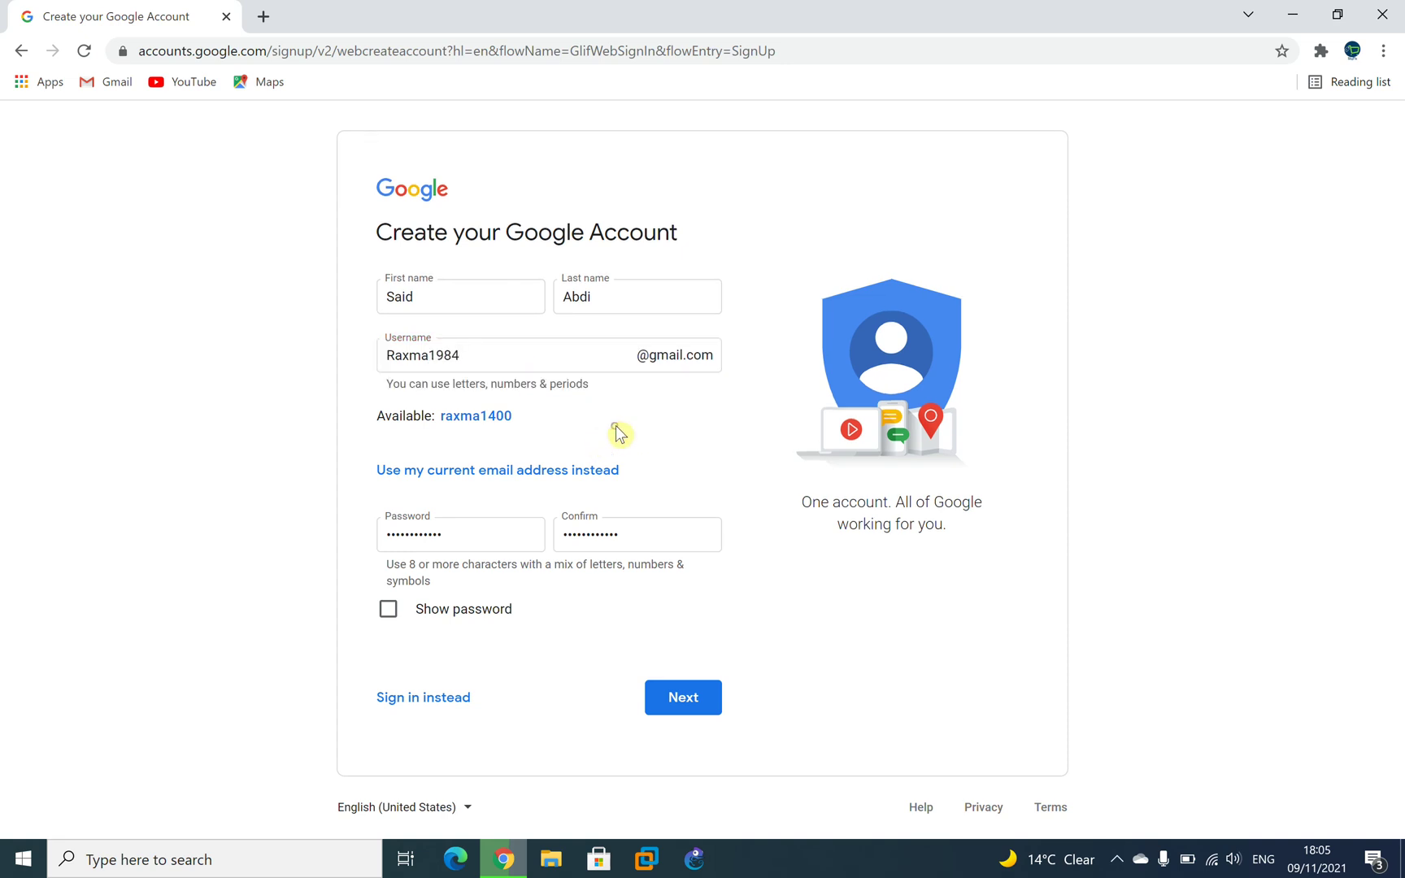
click(570, 405)
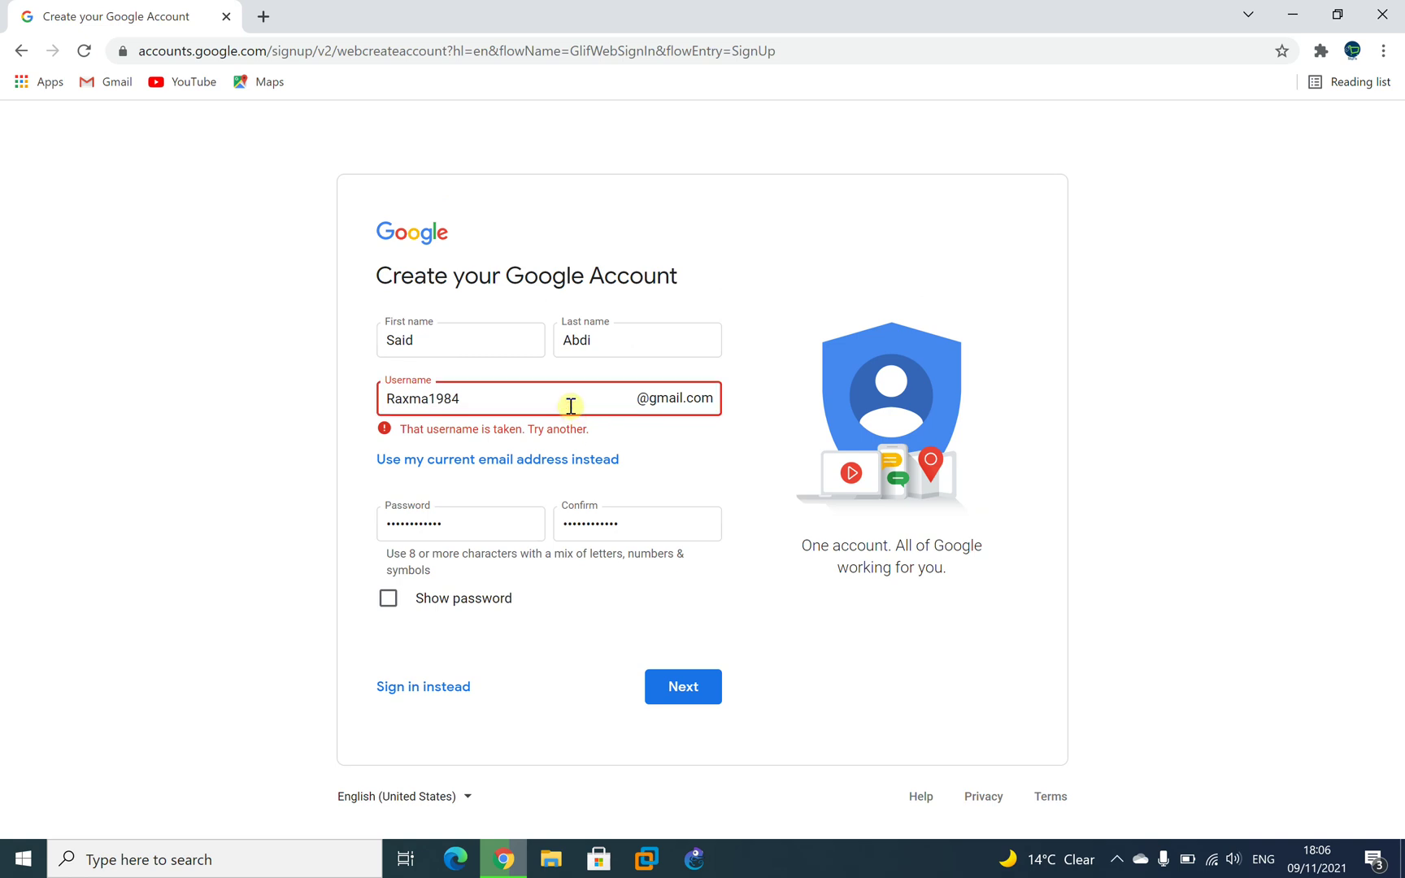
key(BackSpace)
text(44)
click(698, 454)
click(528, 401)
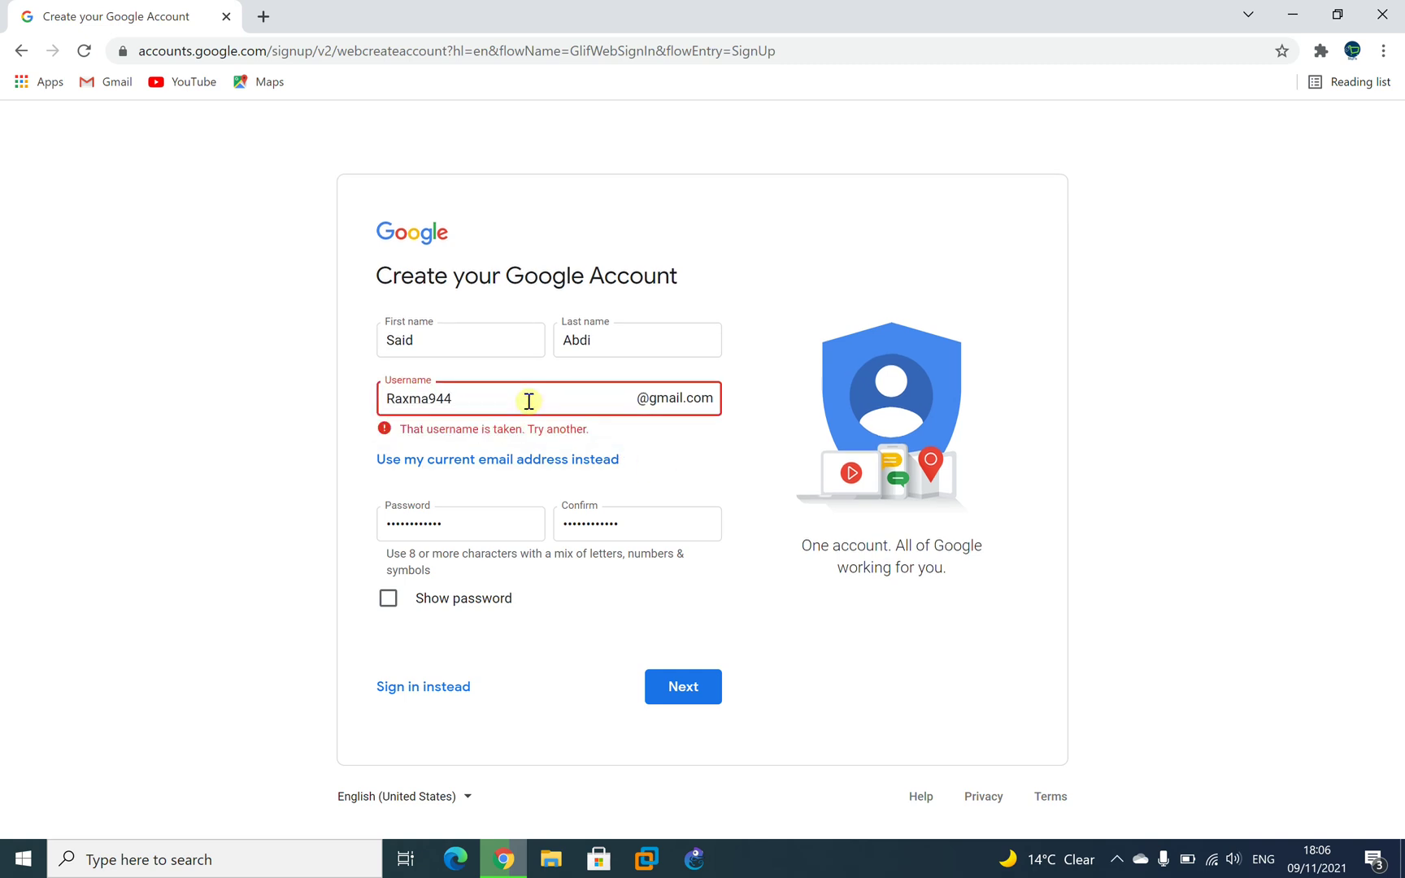
click(699, 459)
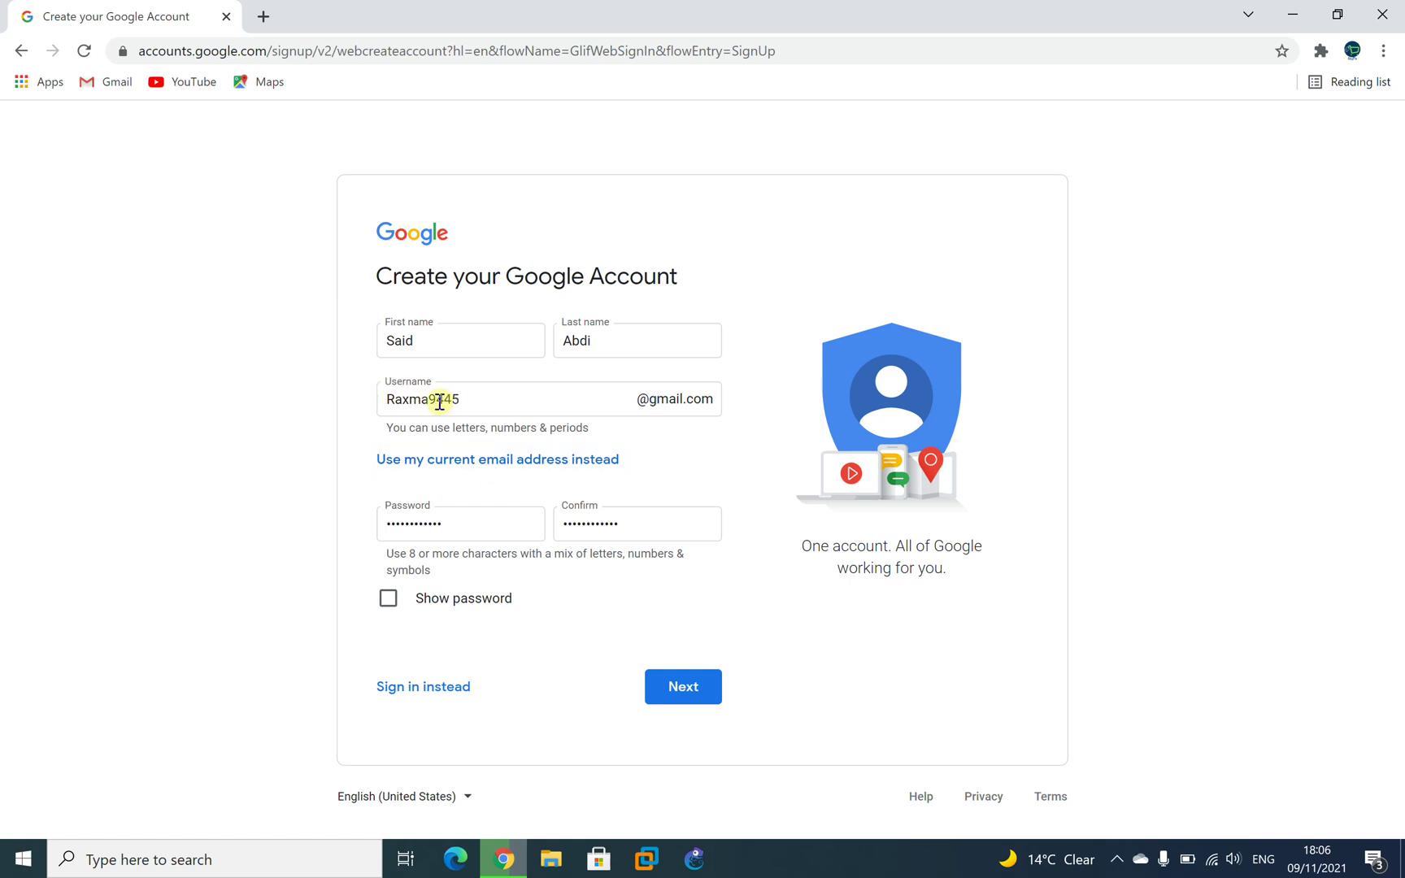
Change the middle digits to 19 and confirm the username shows no taken error.
click(476, 397)
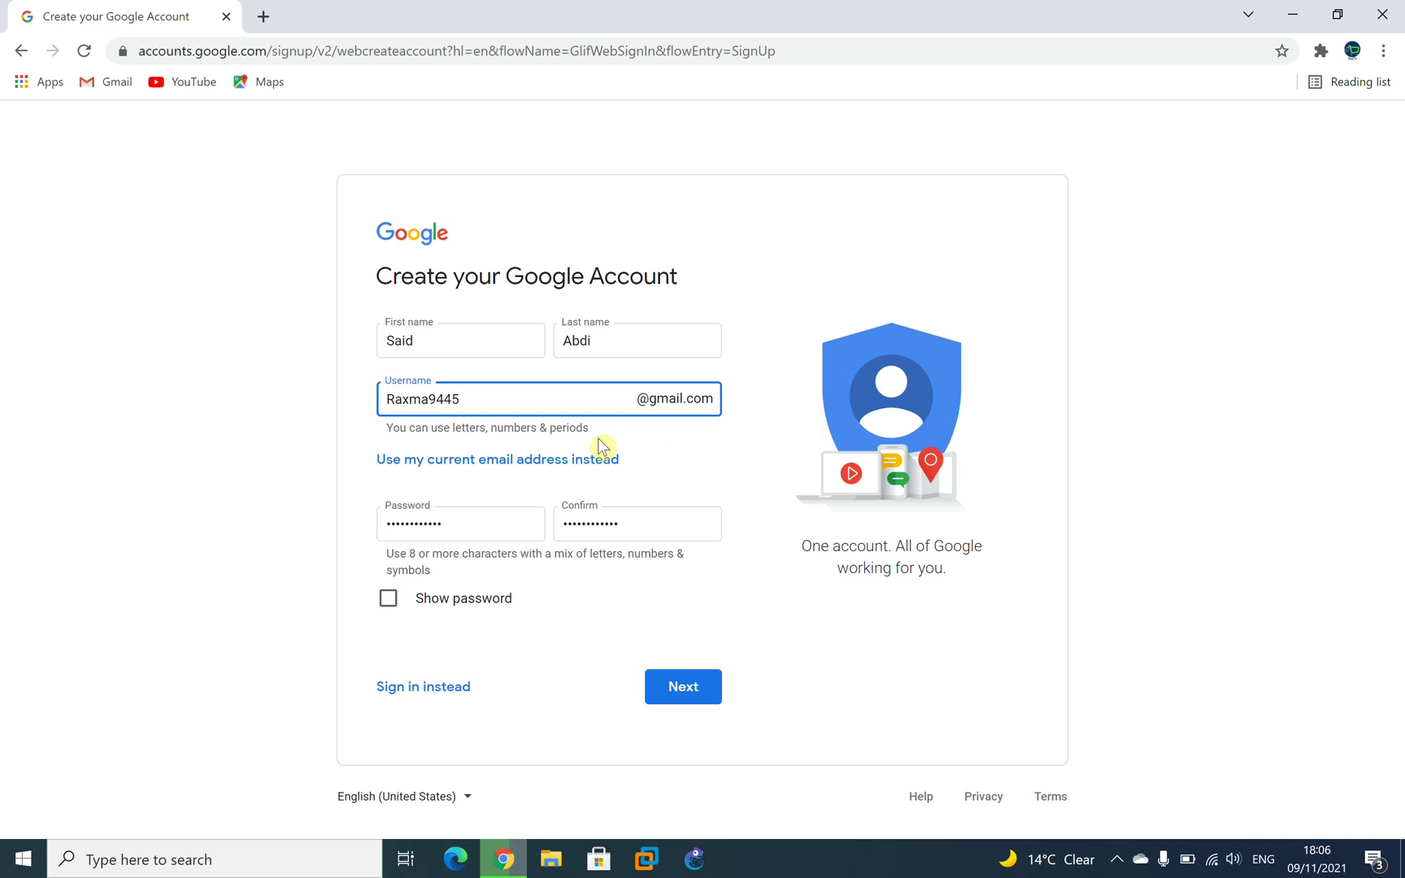
key(BackSpace)
key(BackSpace)
text(19)
click(740, 459)
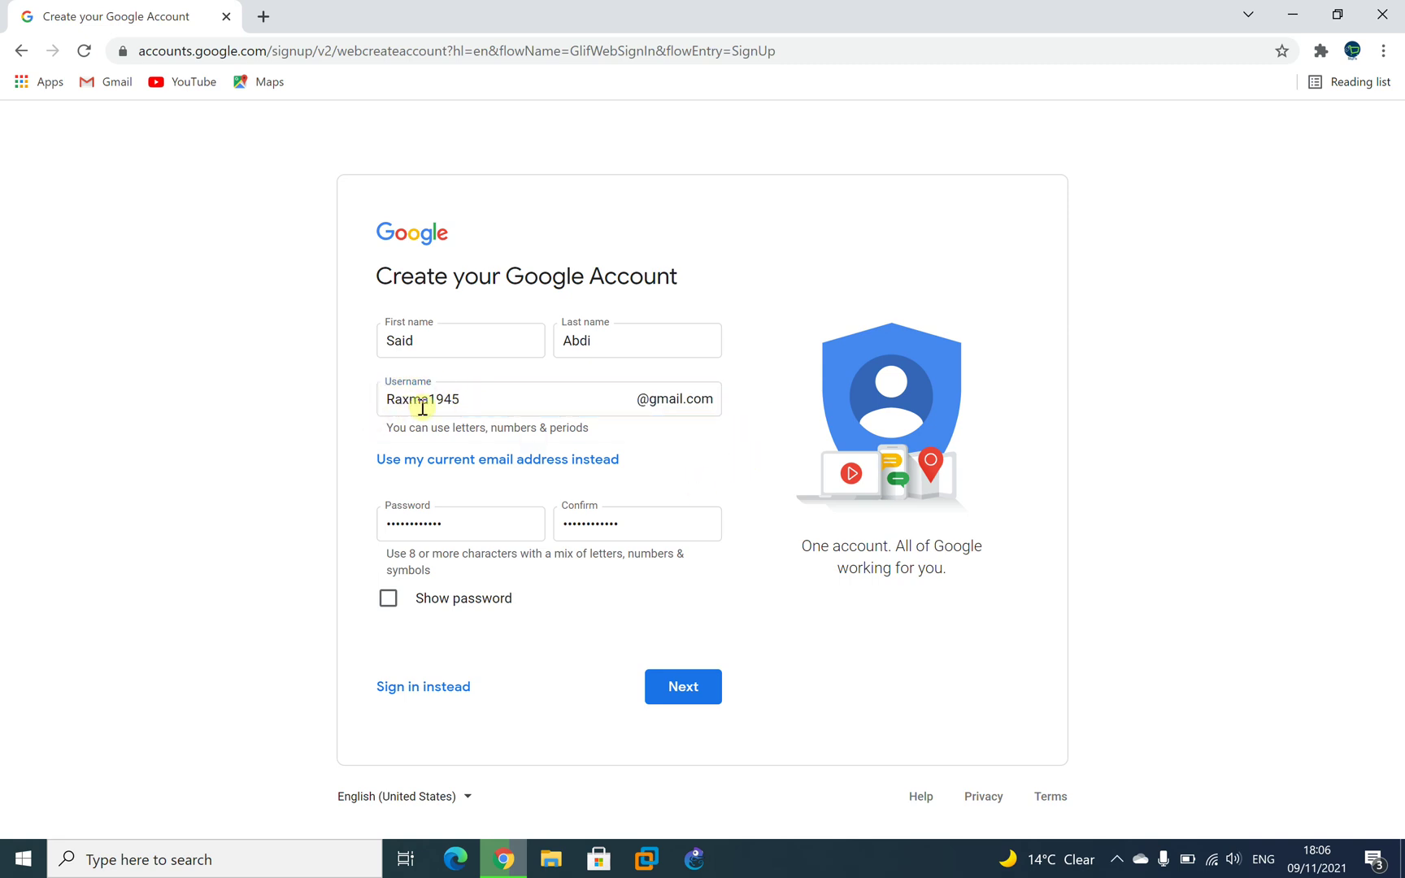
click(683, 687)
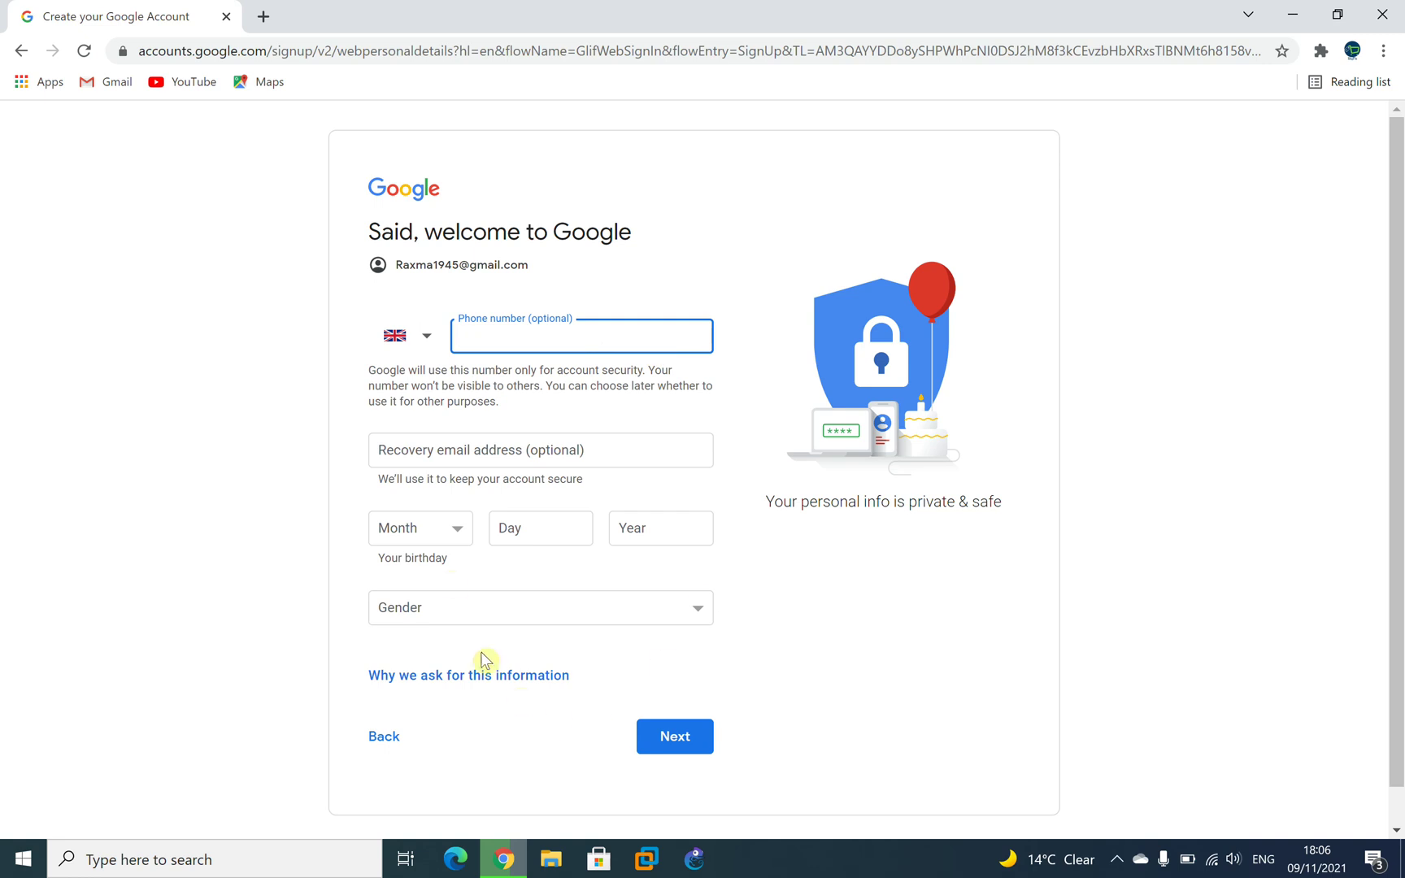
click(584, 445)
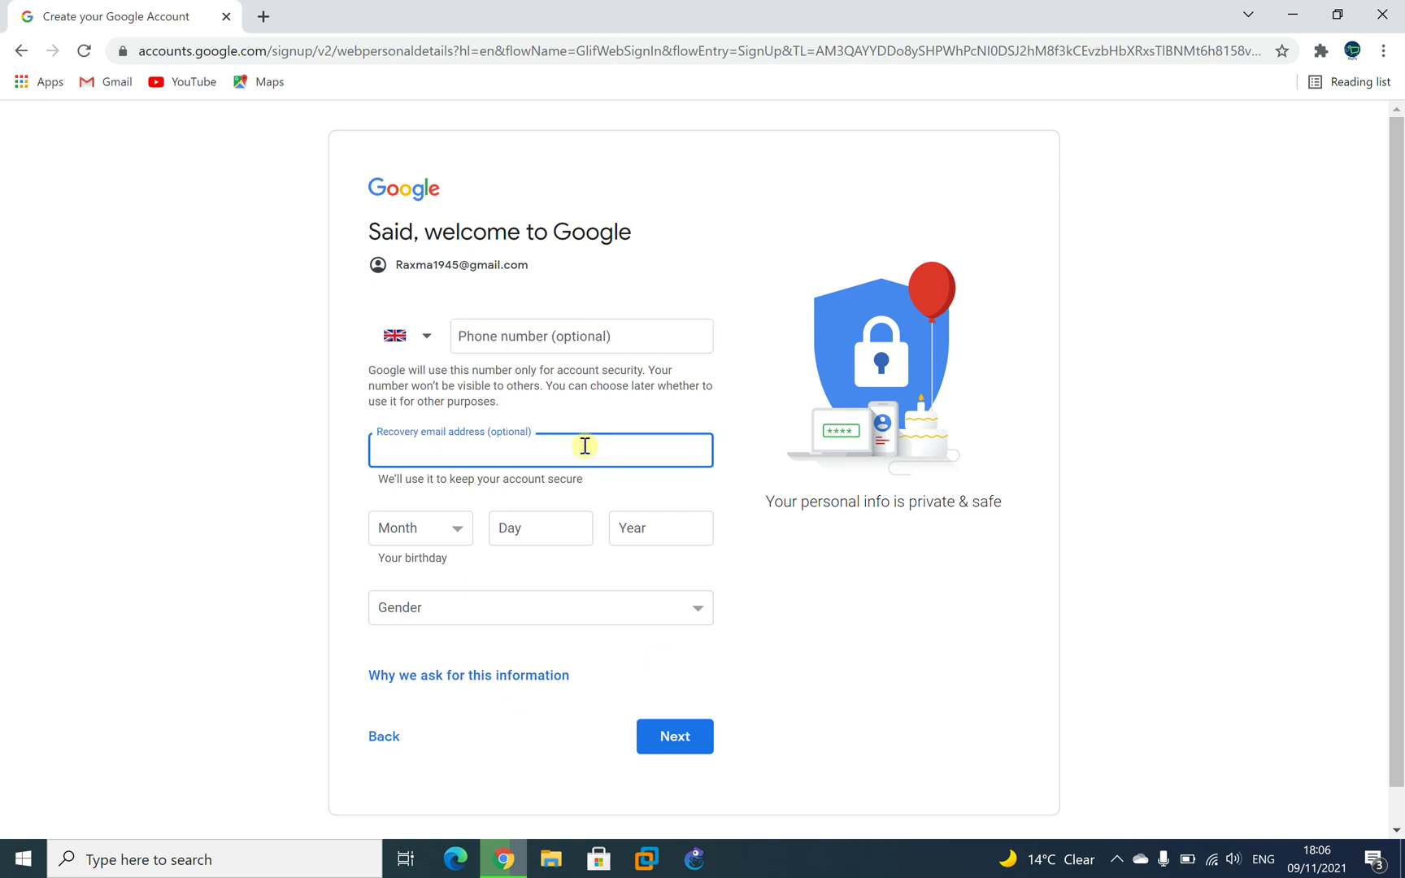
click(888, 599)
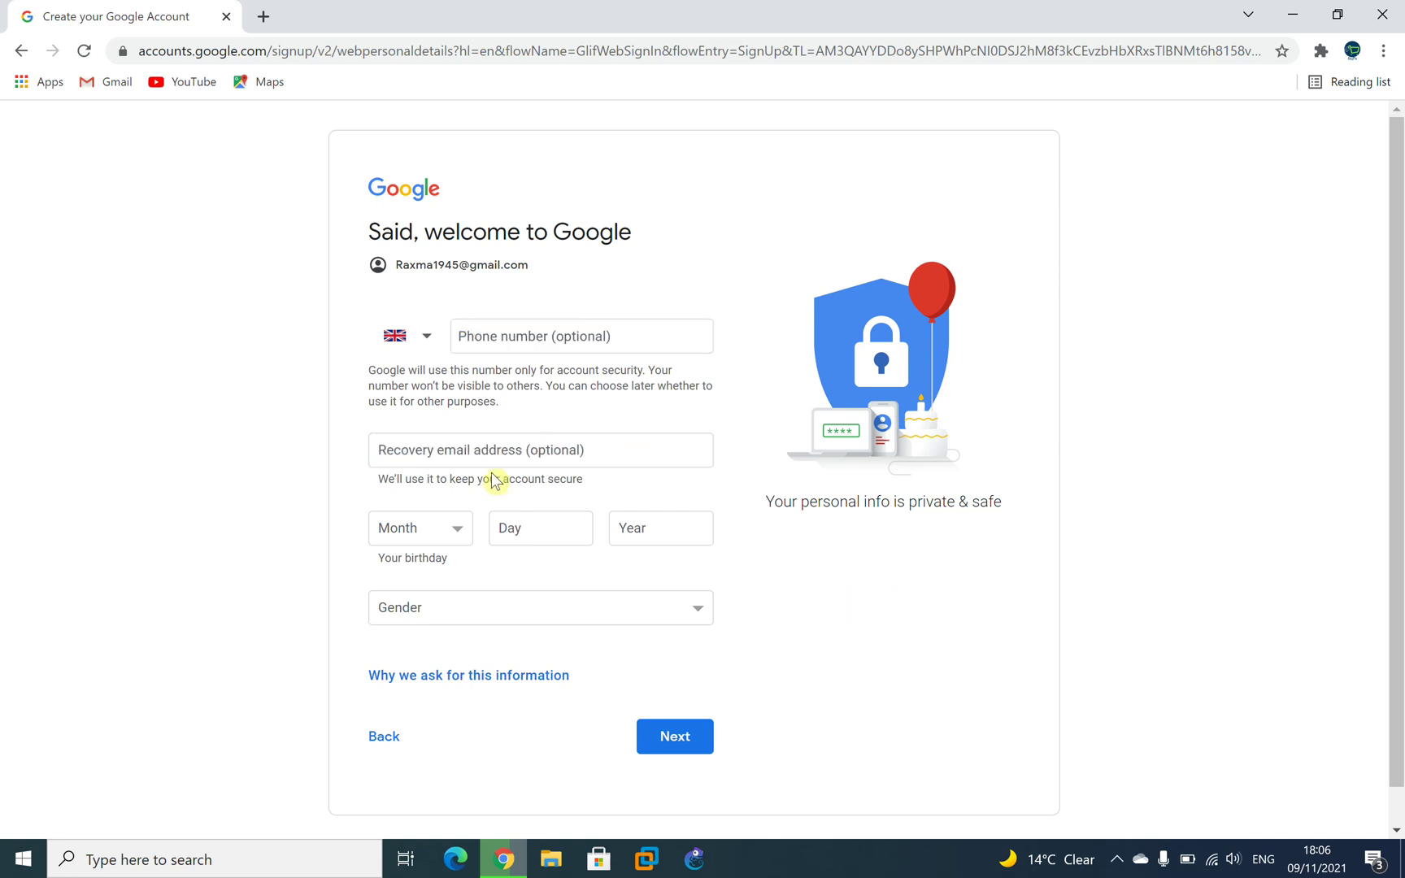
click(551, 344)
click(427, 343)
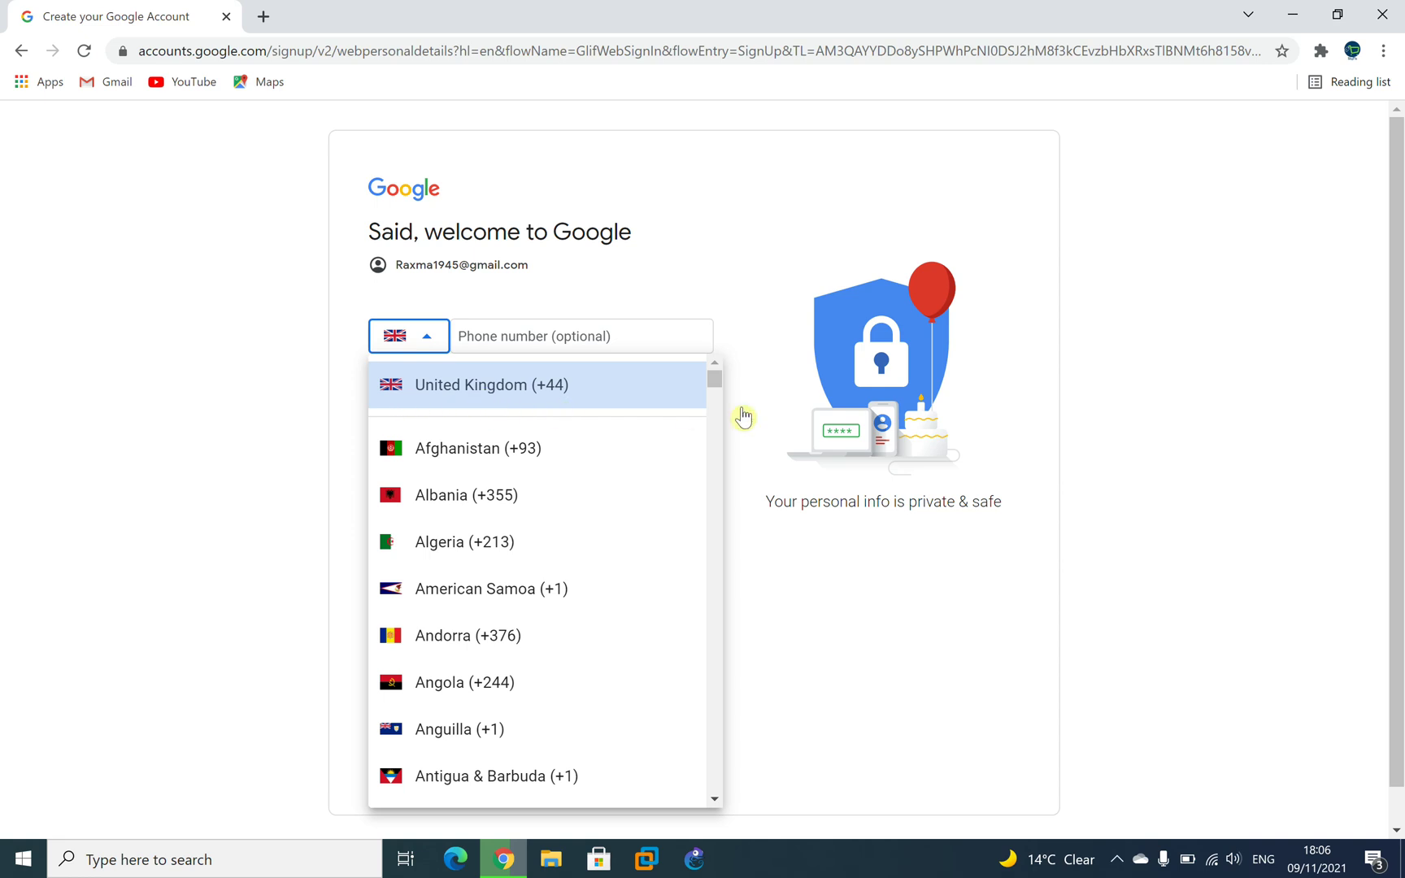
scroll(708, 379, down, 5)
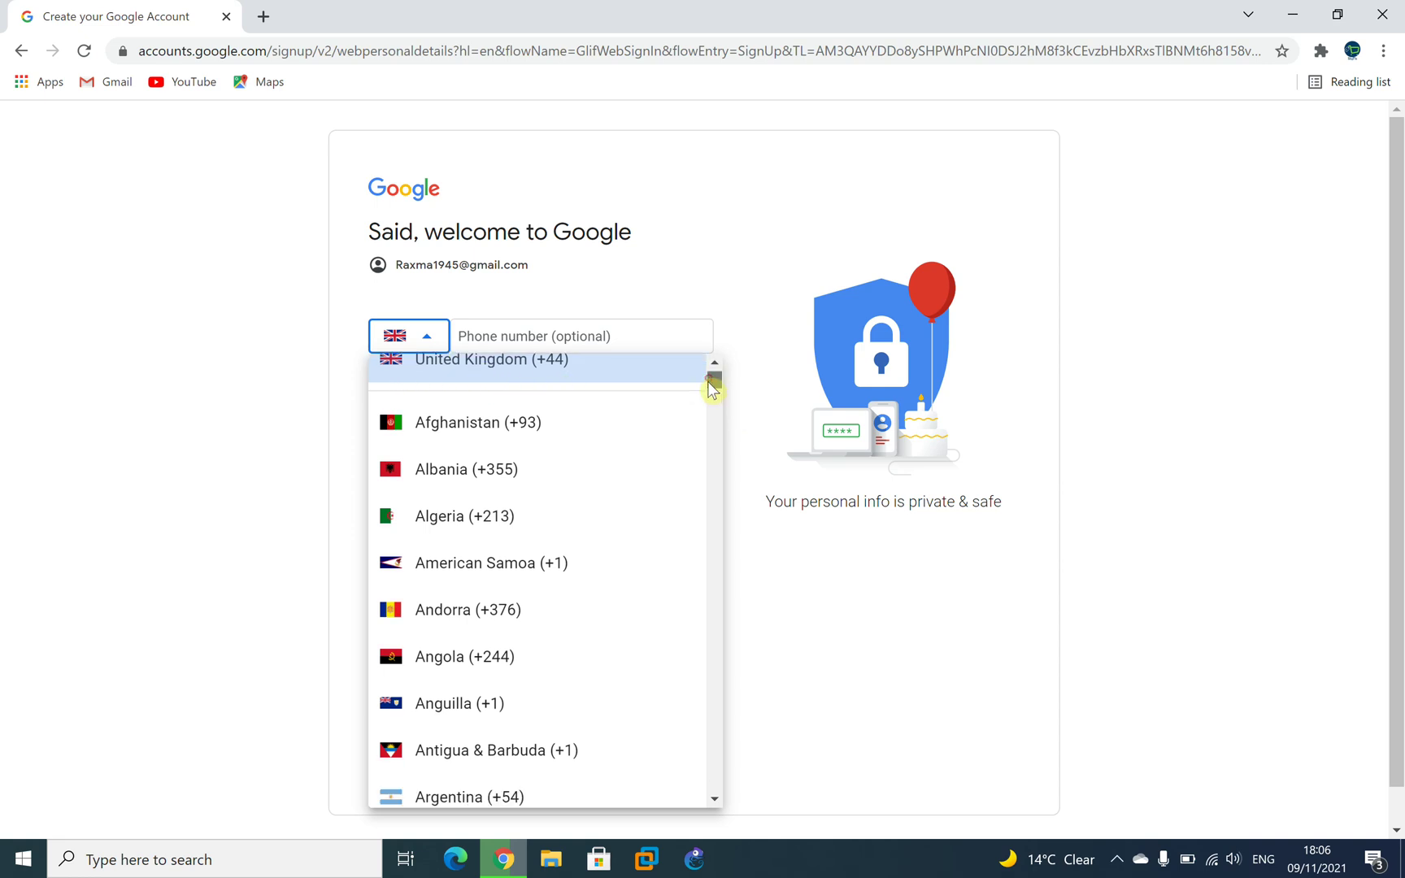
scroll(674, 495, down, 20)
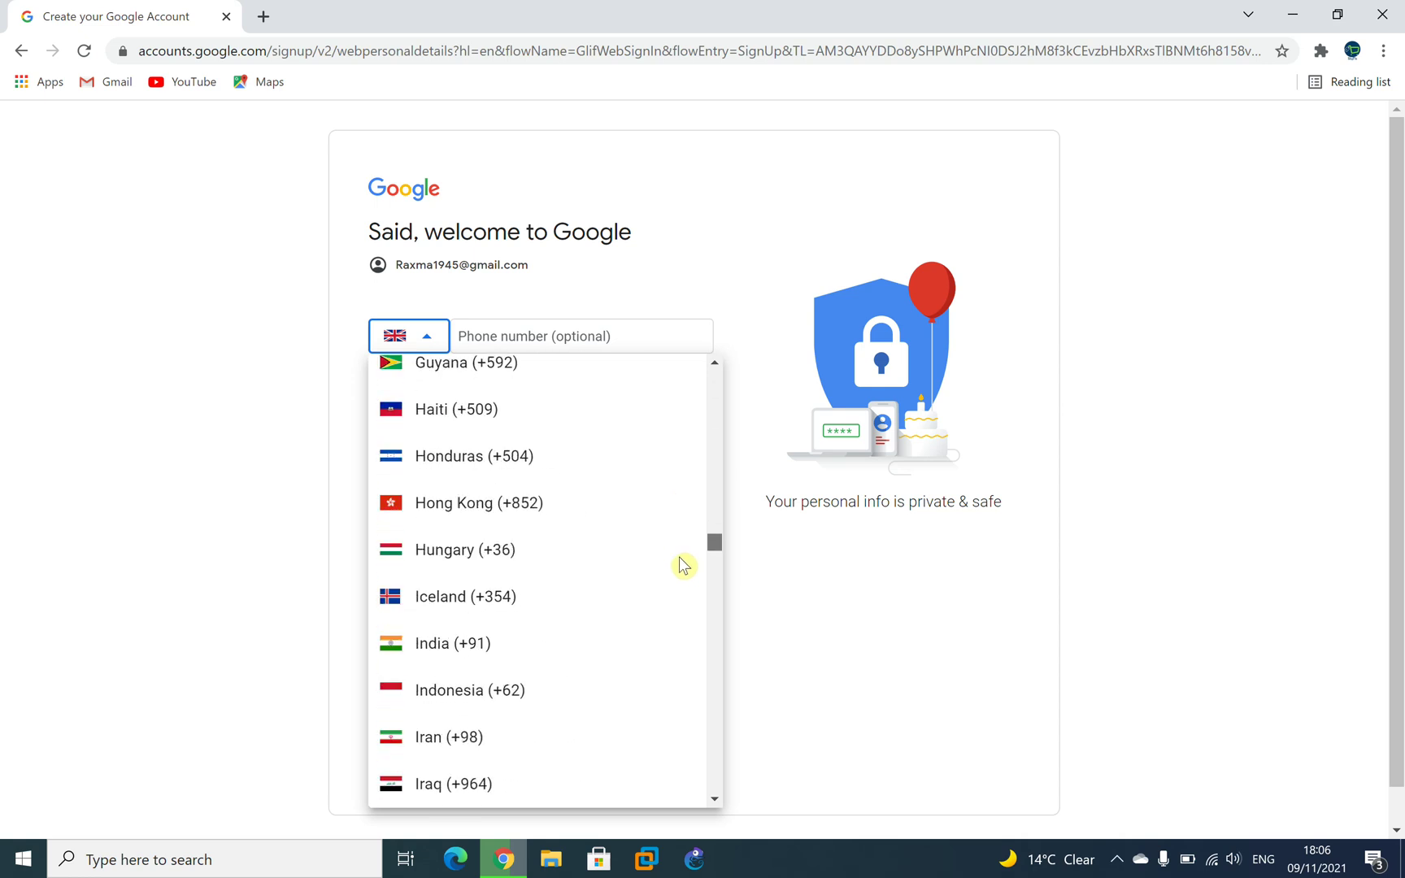
scroll(696, 780, down, 10)
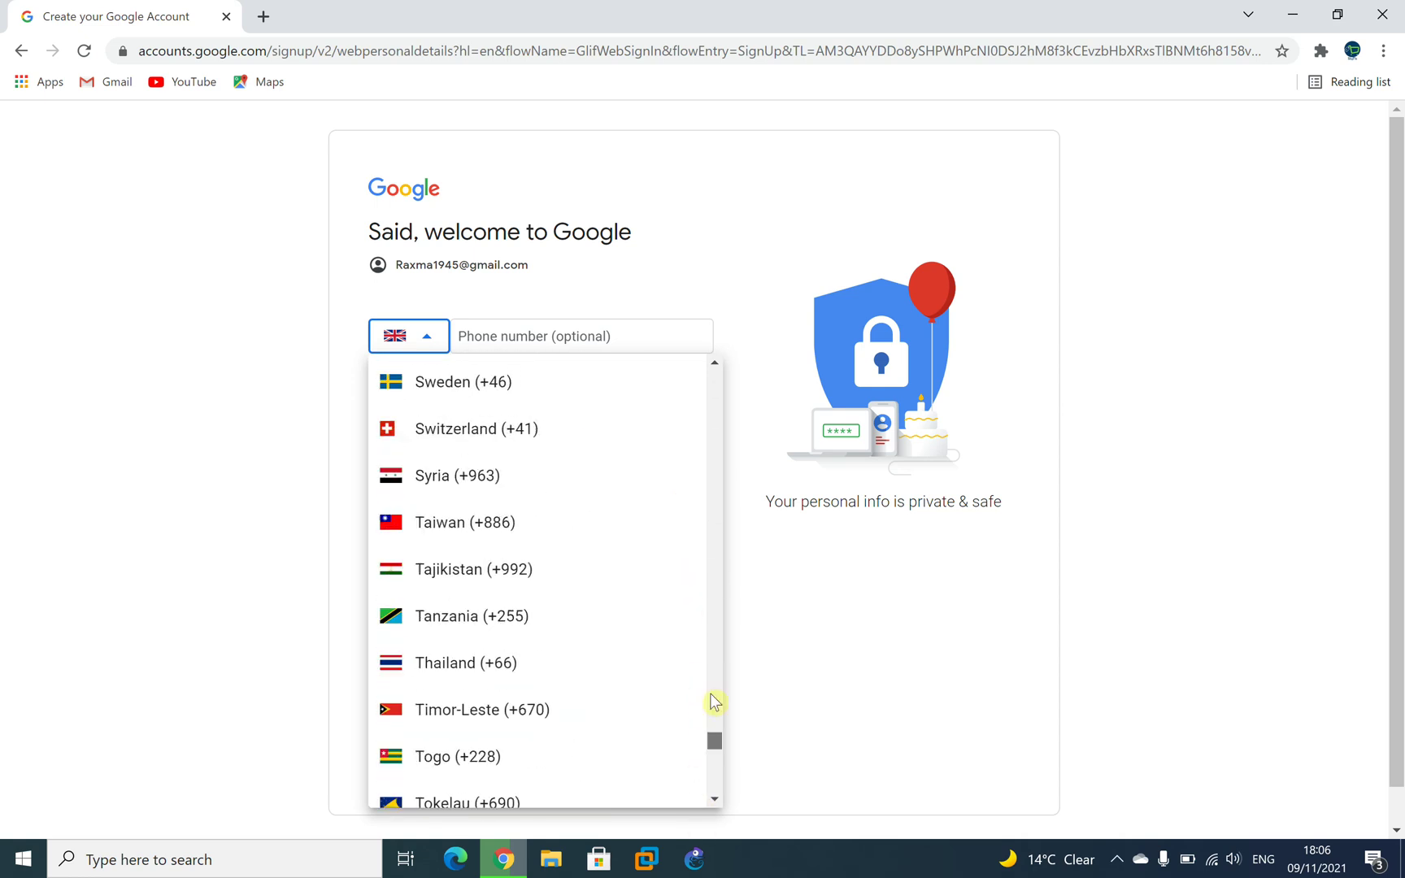
drag(707, 764, 615, 8)
click(772, 301)
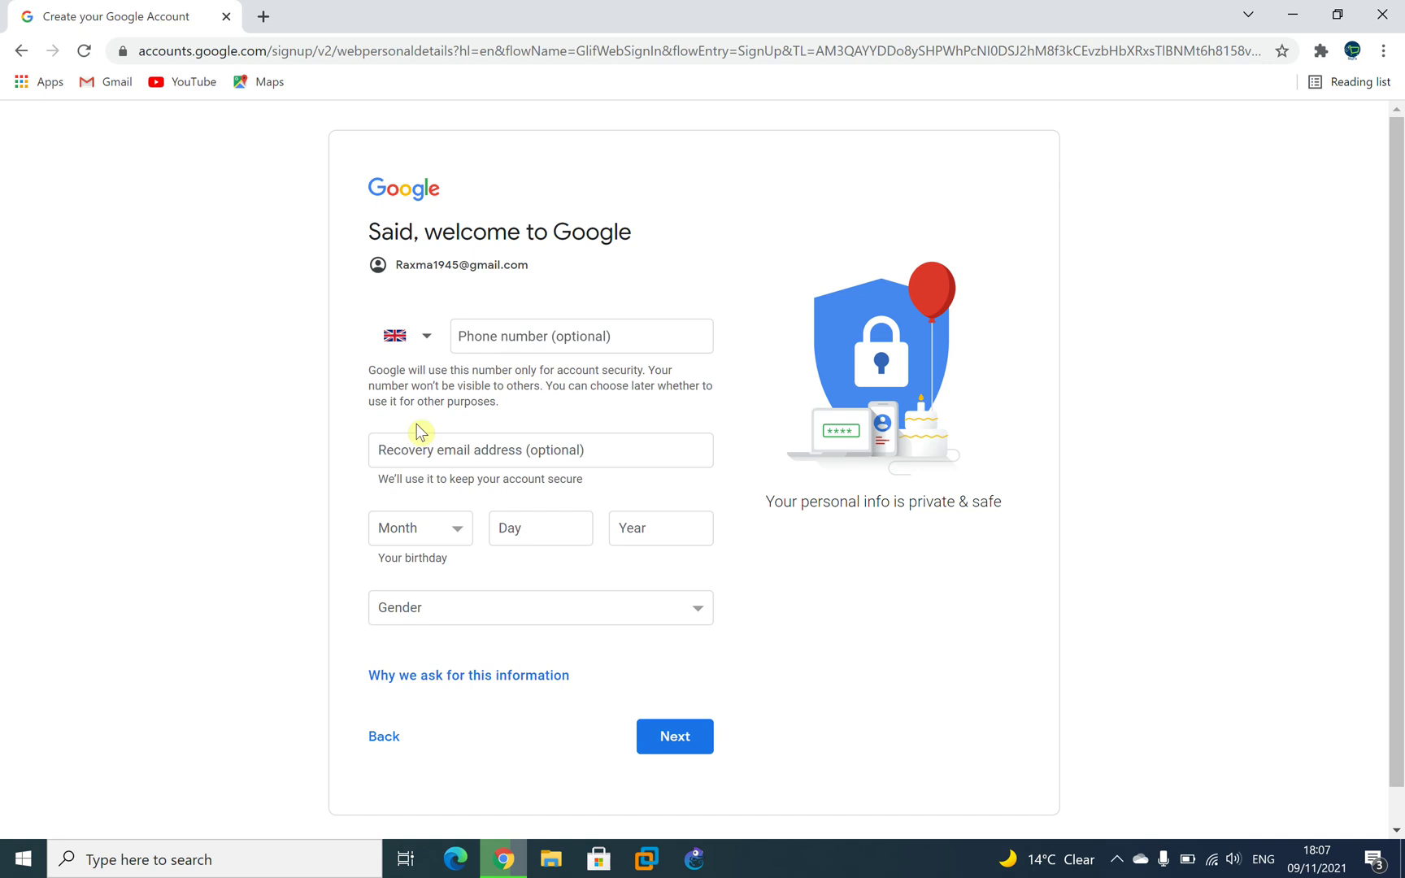
click(381, 449)
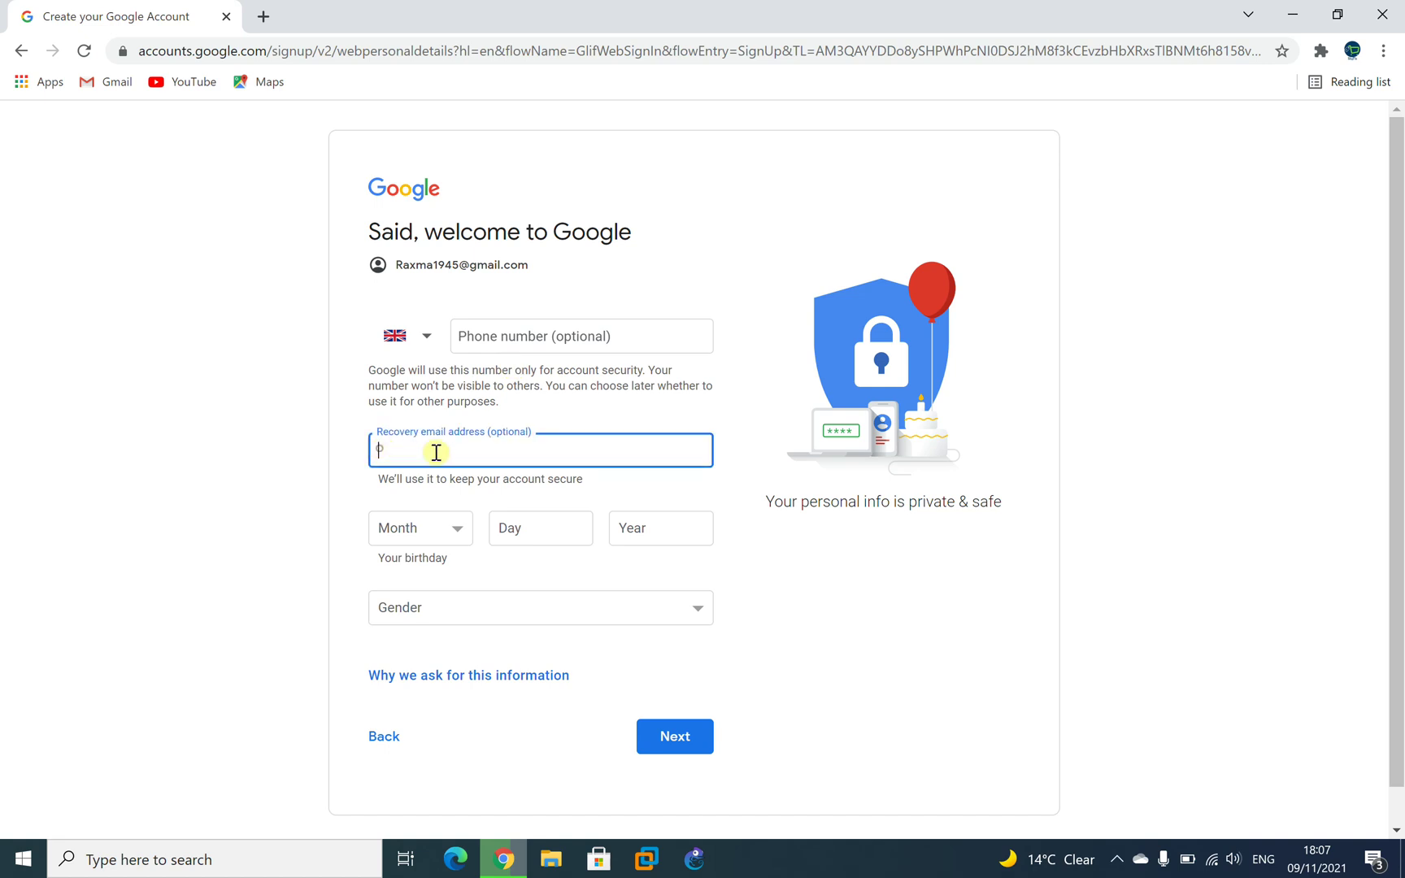
click(833, 569)
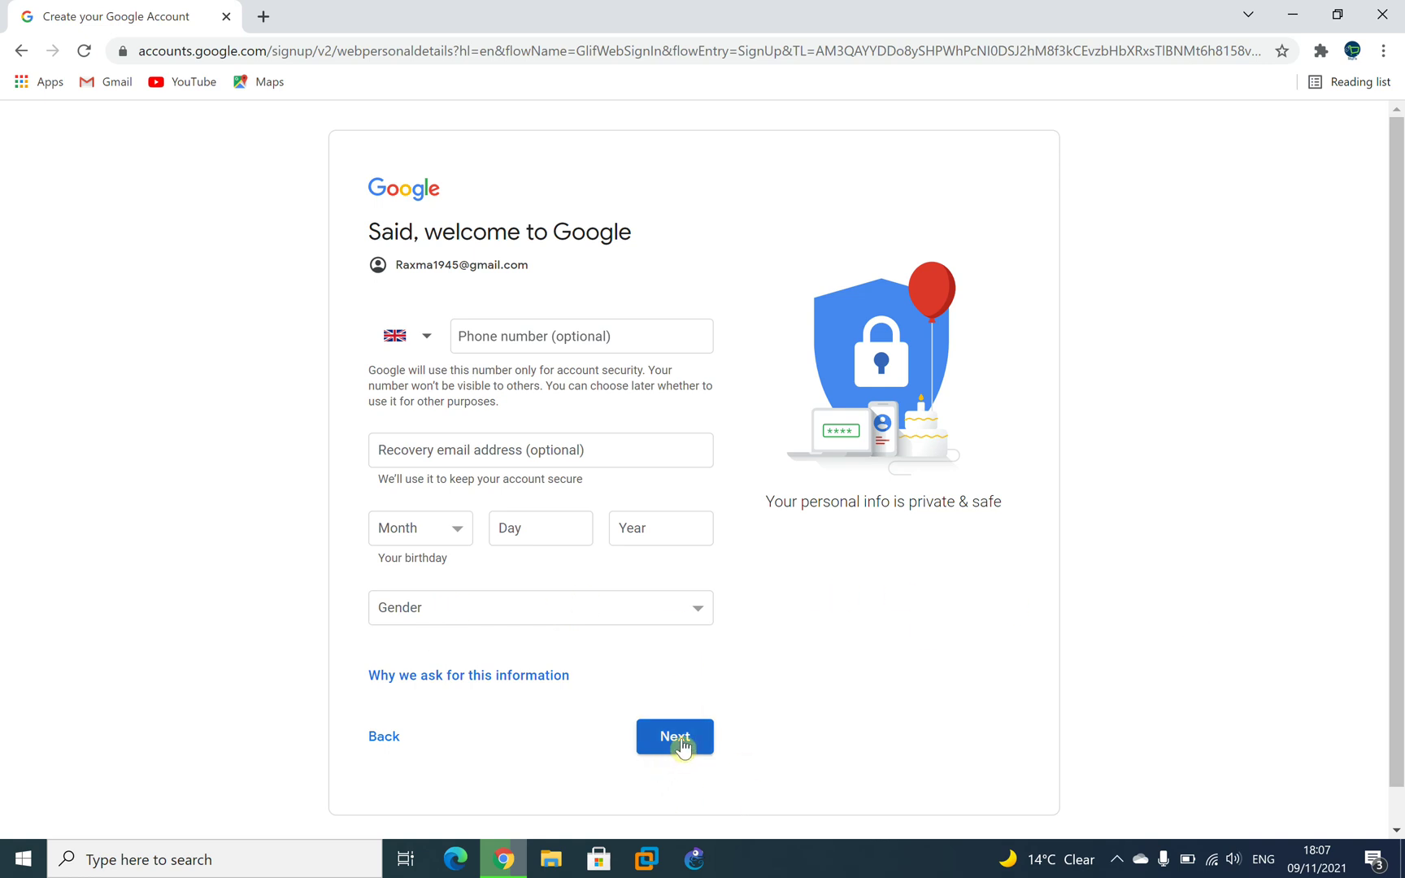
click(681, 743)
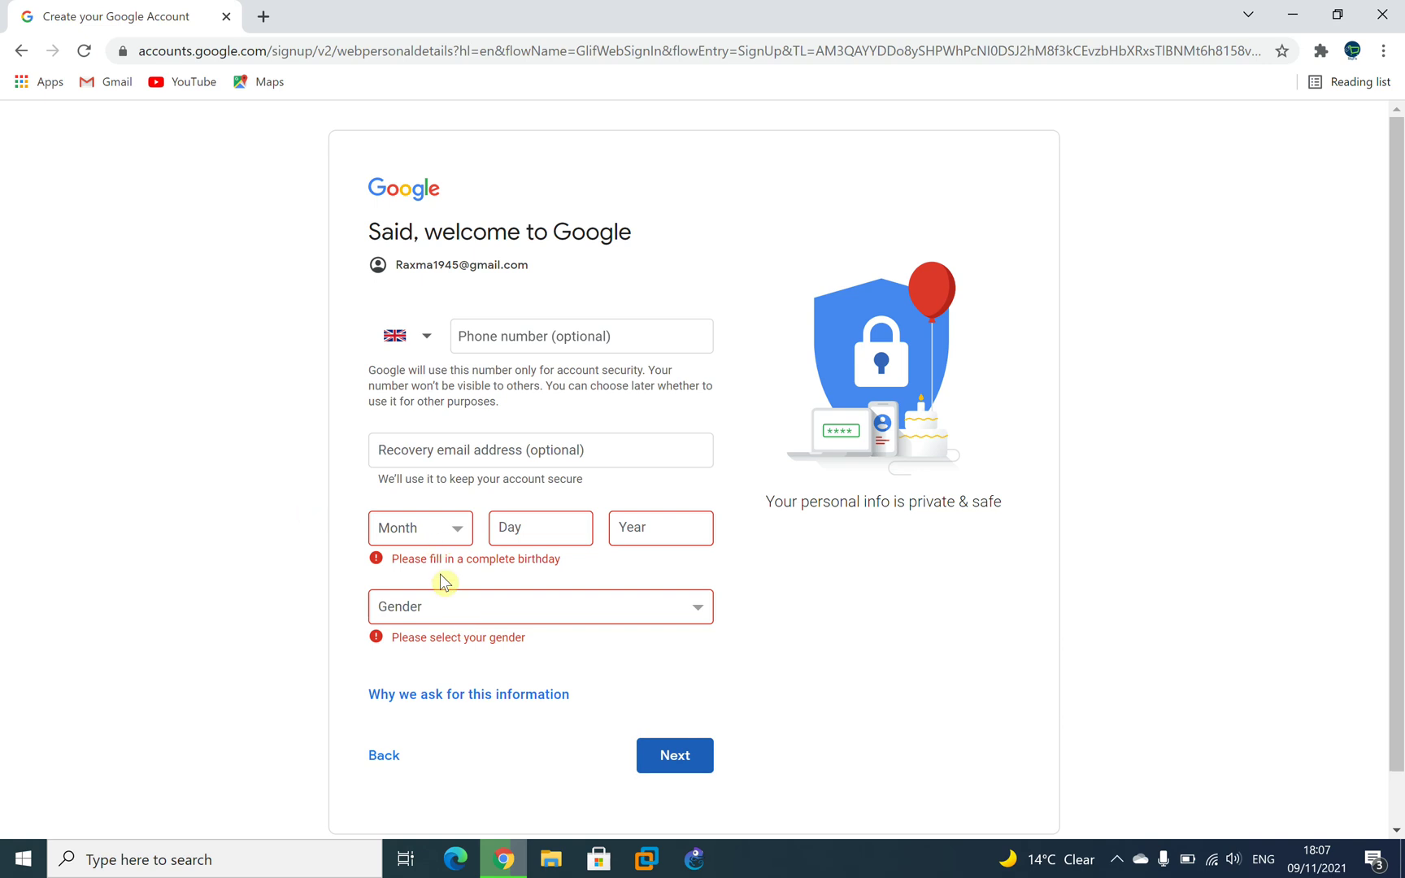
click(439, 540)
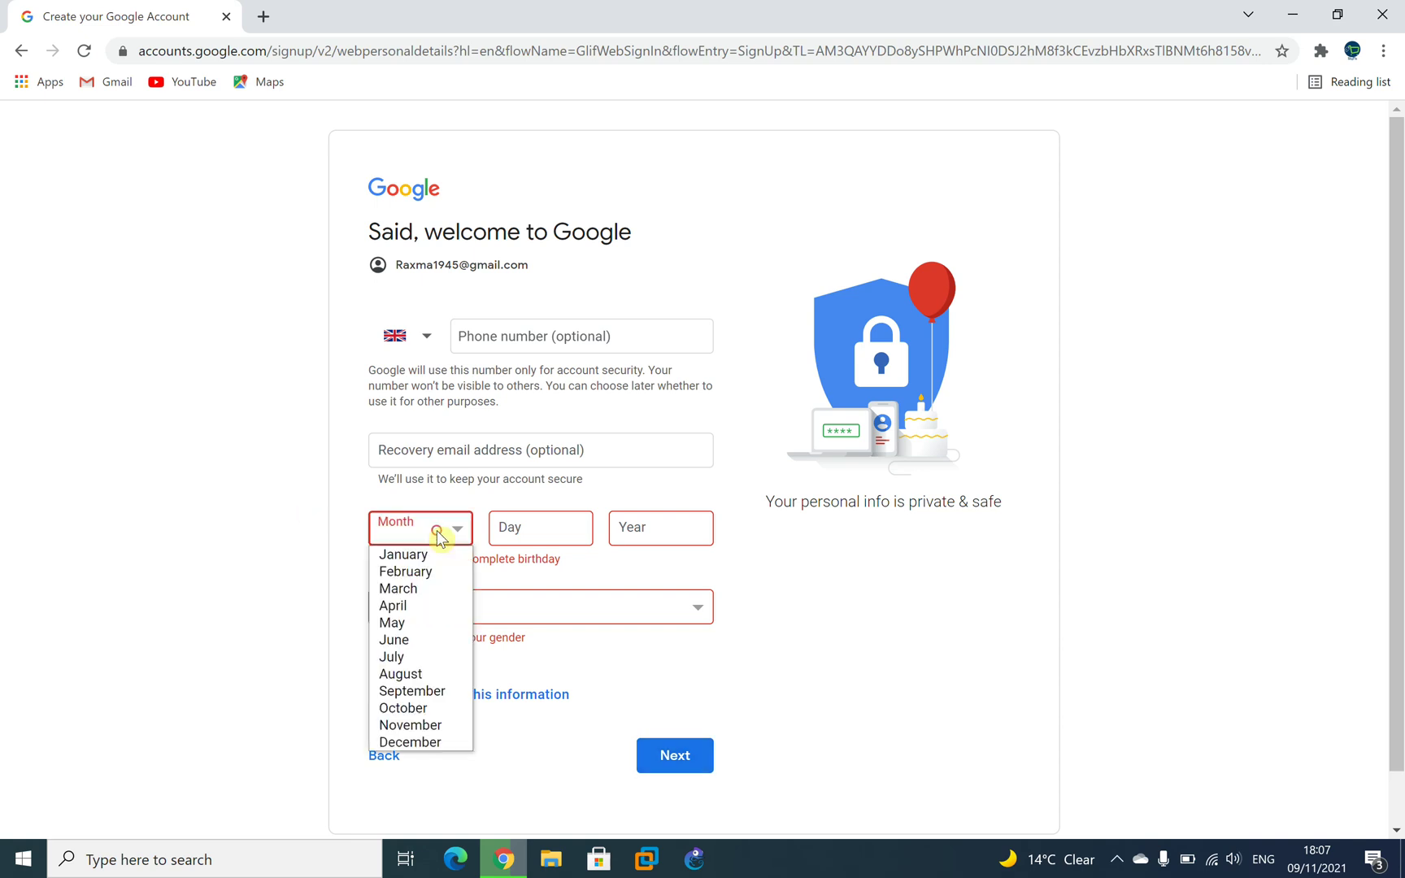
click(427, 571)
click(537, 524)
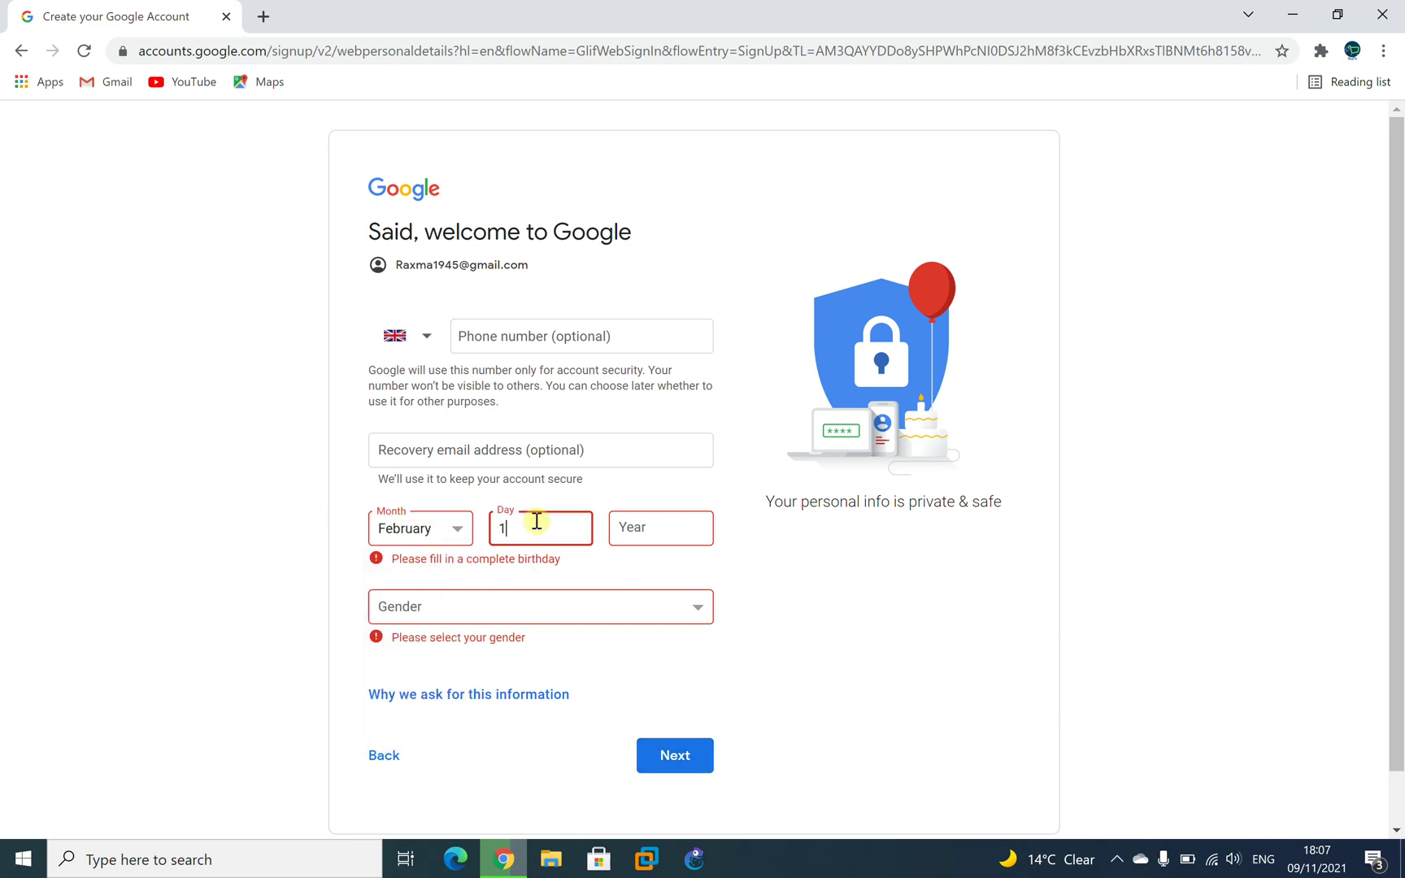
click(664, 528)
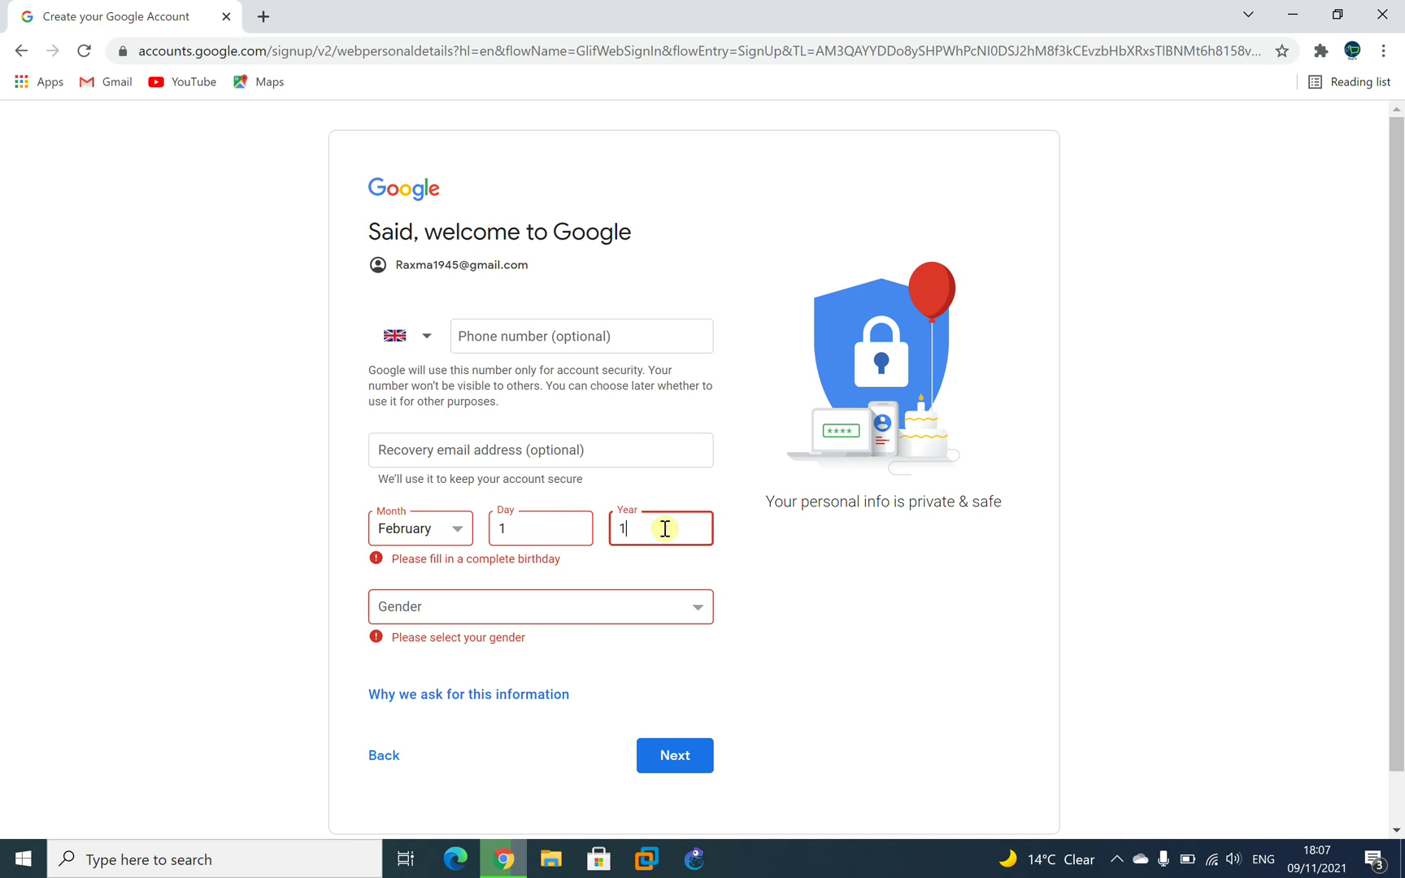
text(1967)
click(861, 610)
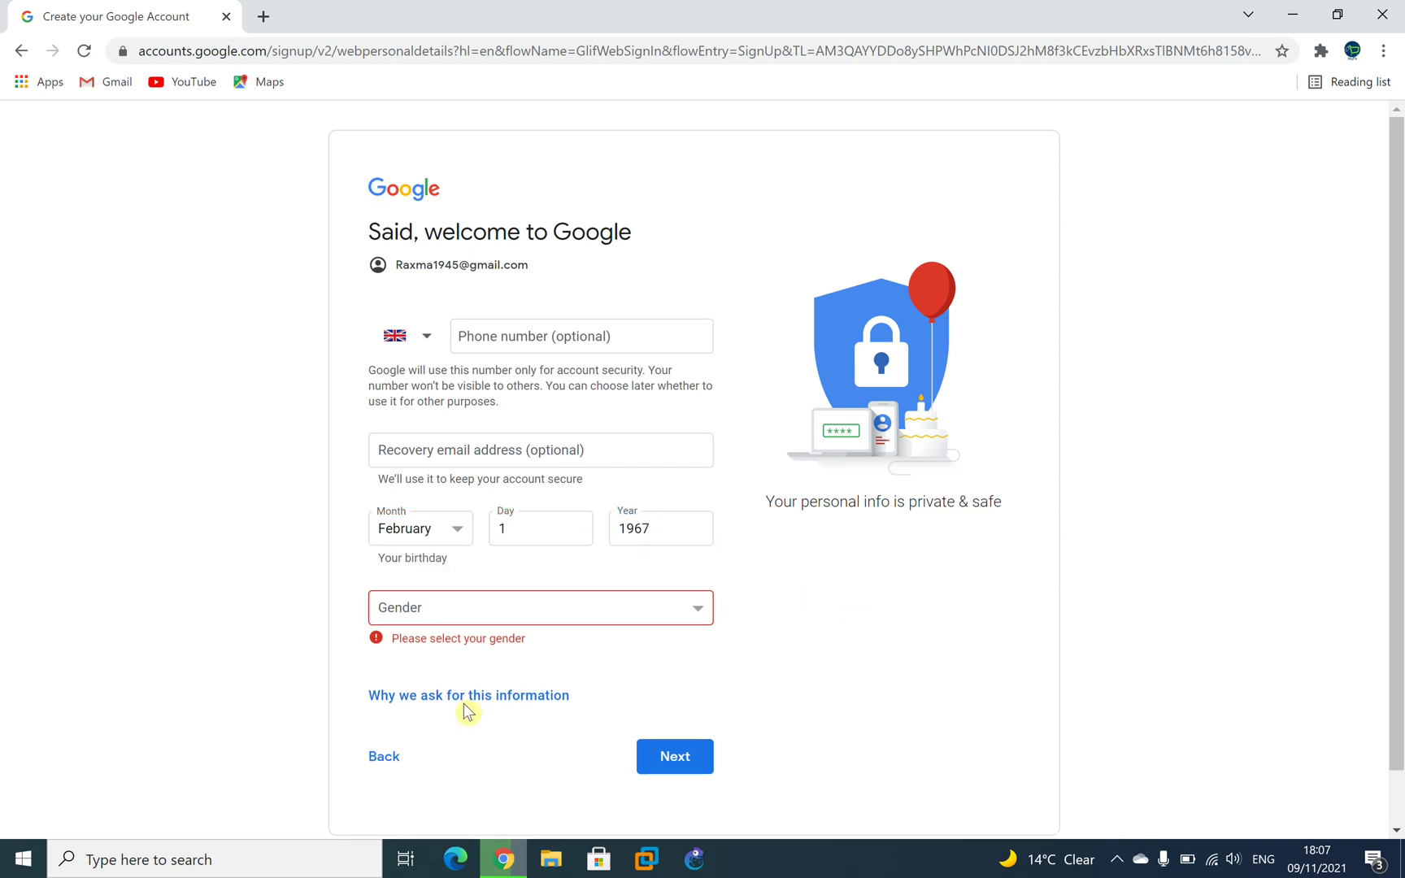
Set the gender to Female and continue to the personalization settings page.
click(475, 624)
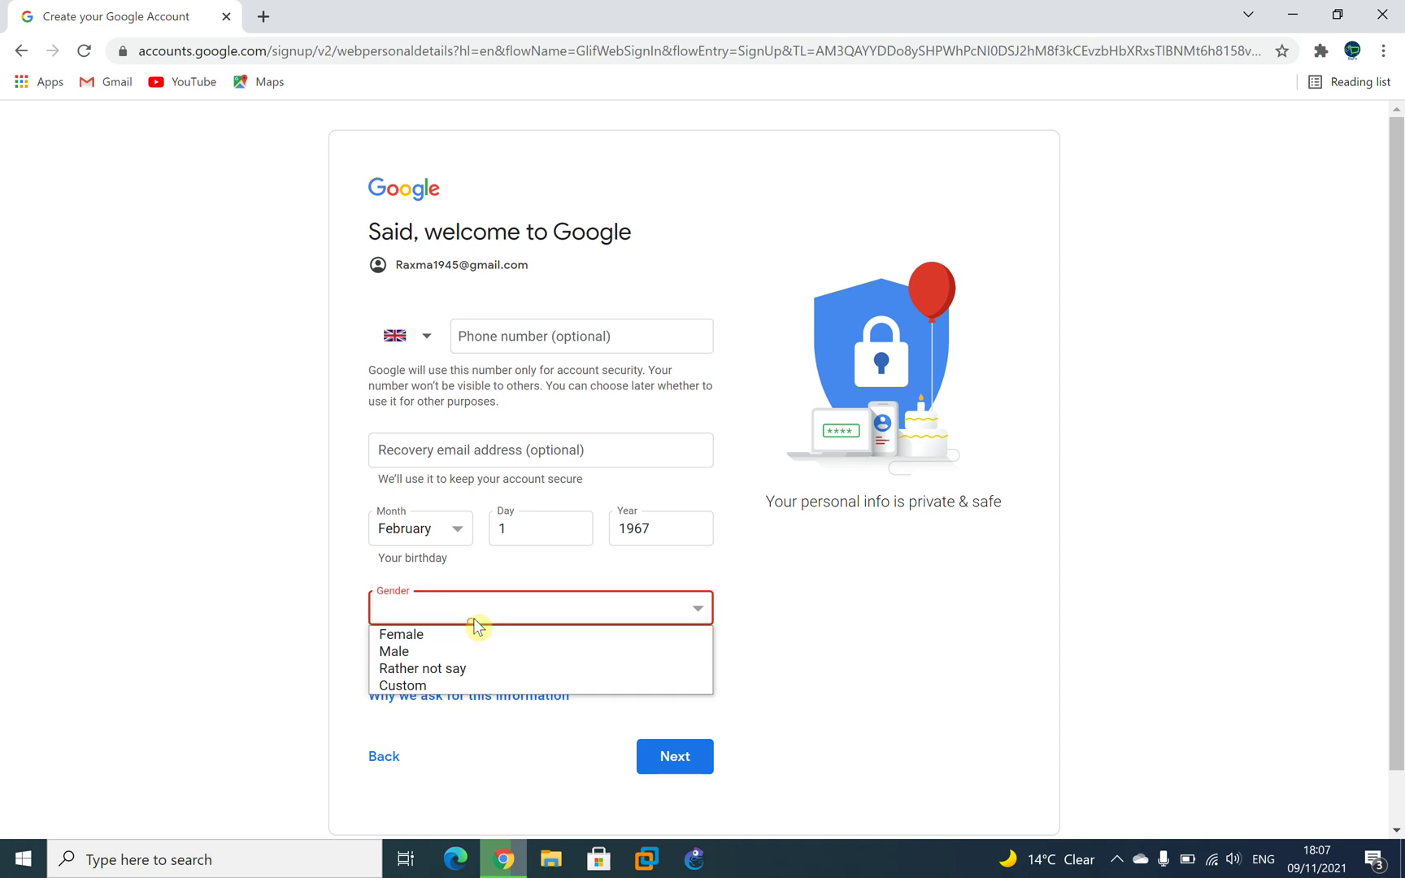
click(440, 651)
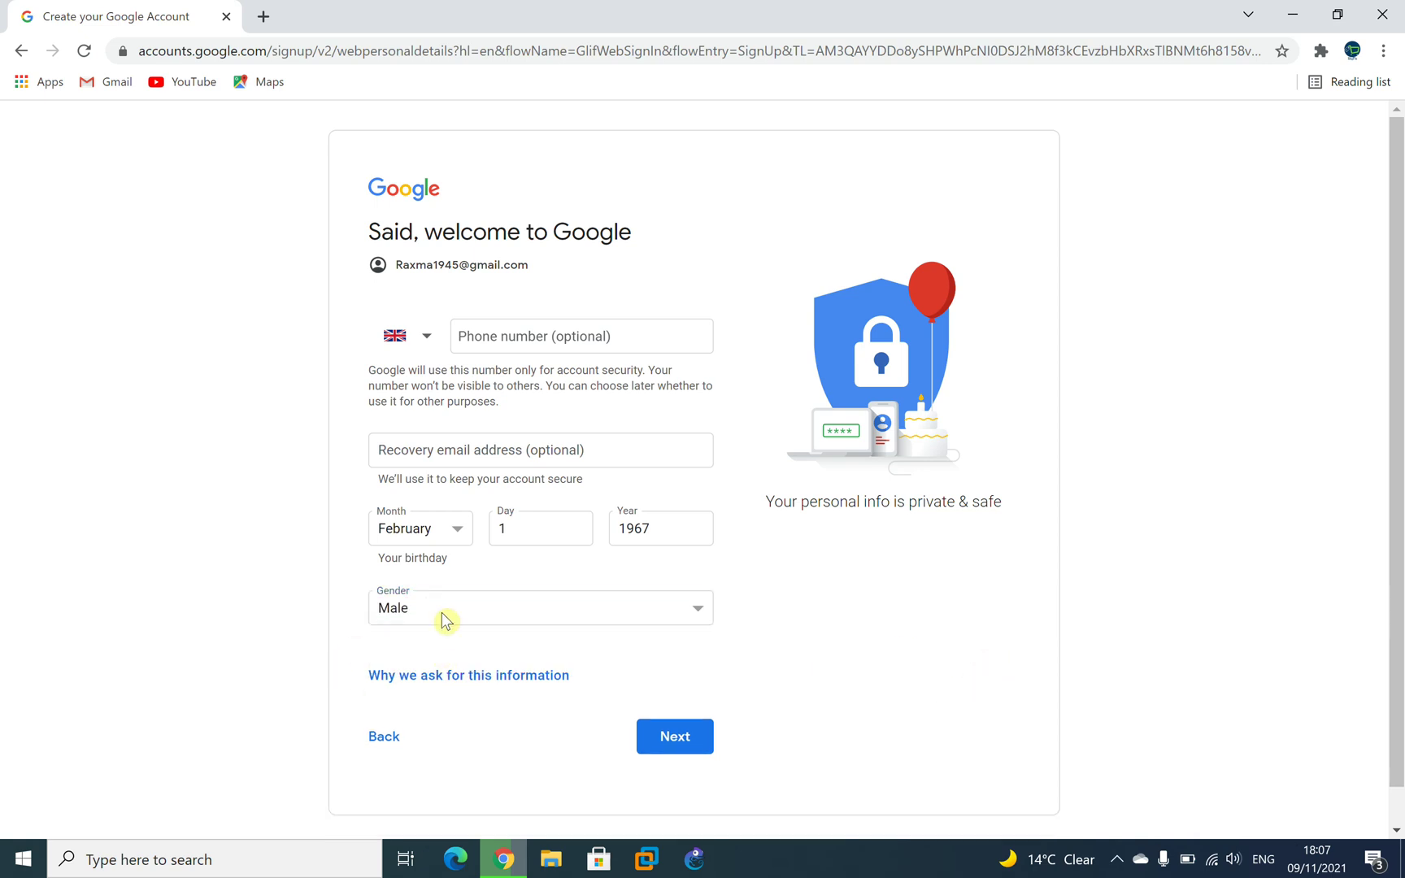
click(434, 616)
click(433, 635)
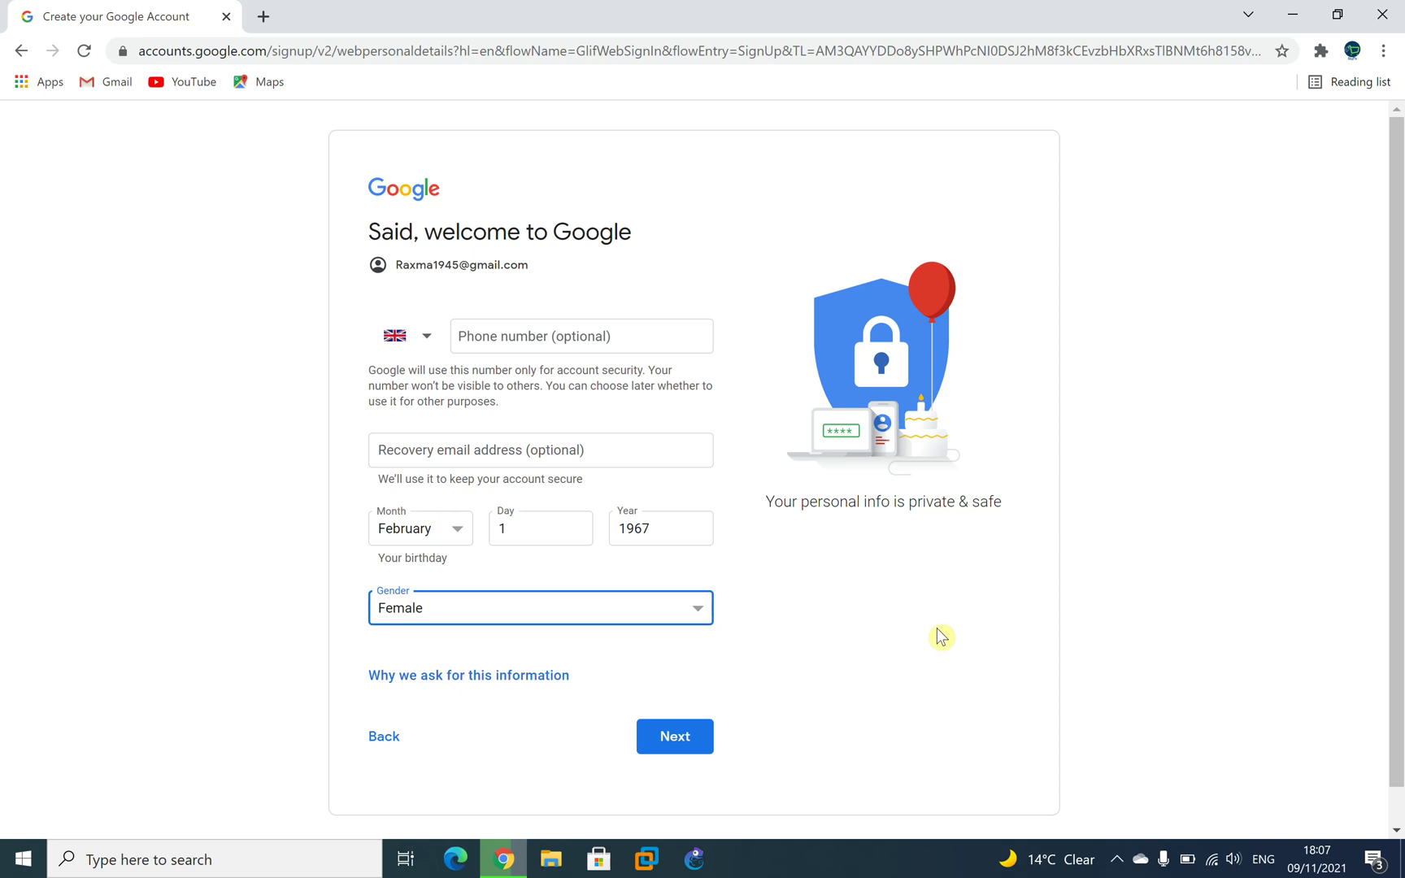
click(667, 736)
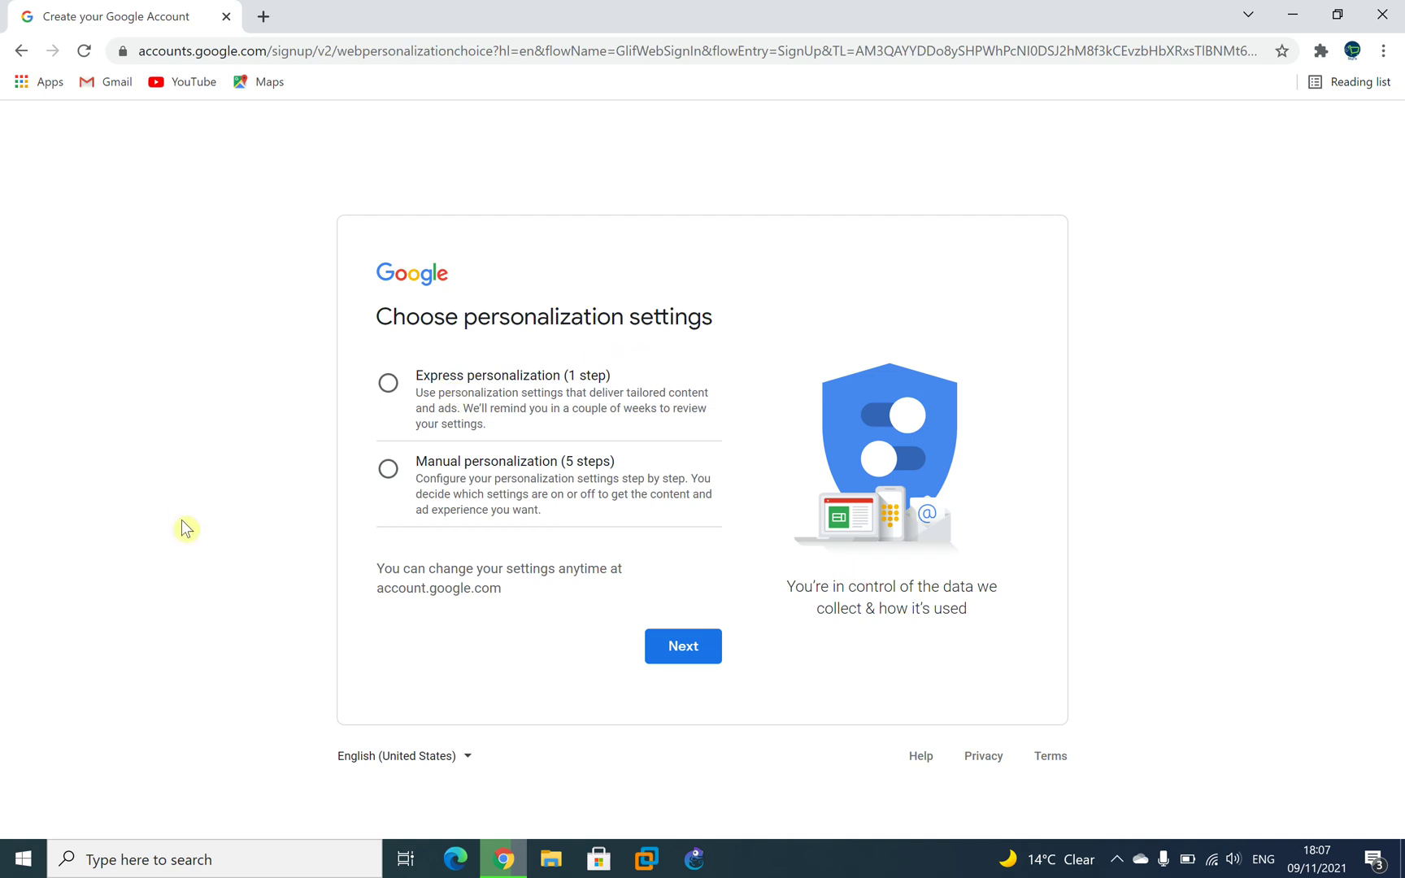
Choose Manual personalization, step back once, then reselect it and proceed to Web & App Activity.
click(452, 488)
click(669, 650)
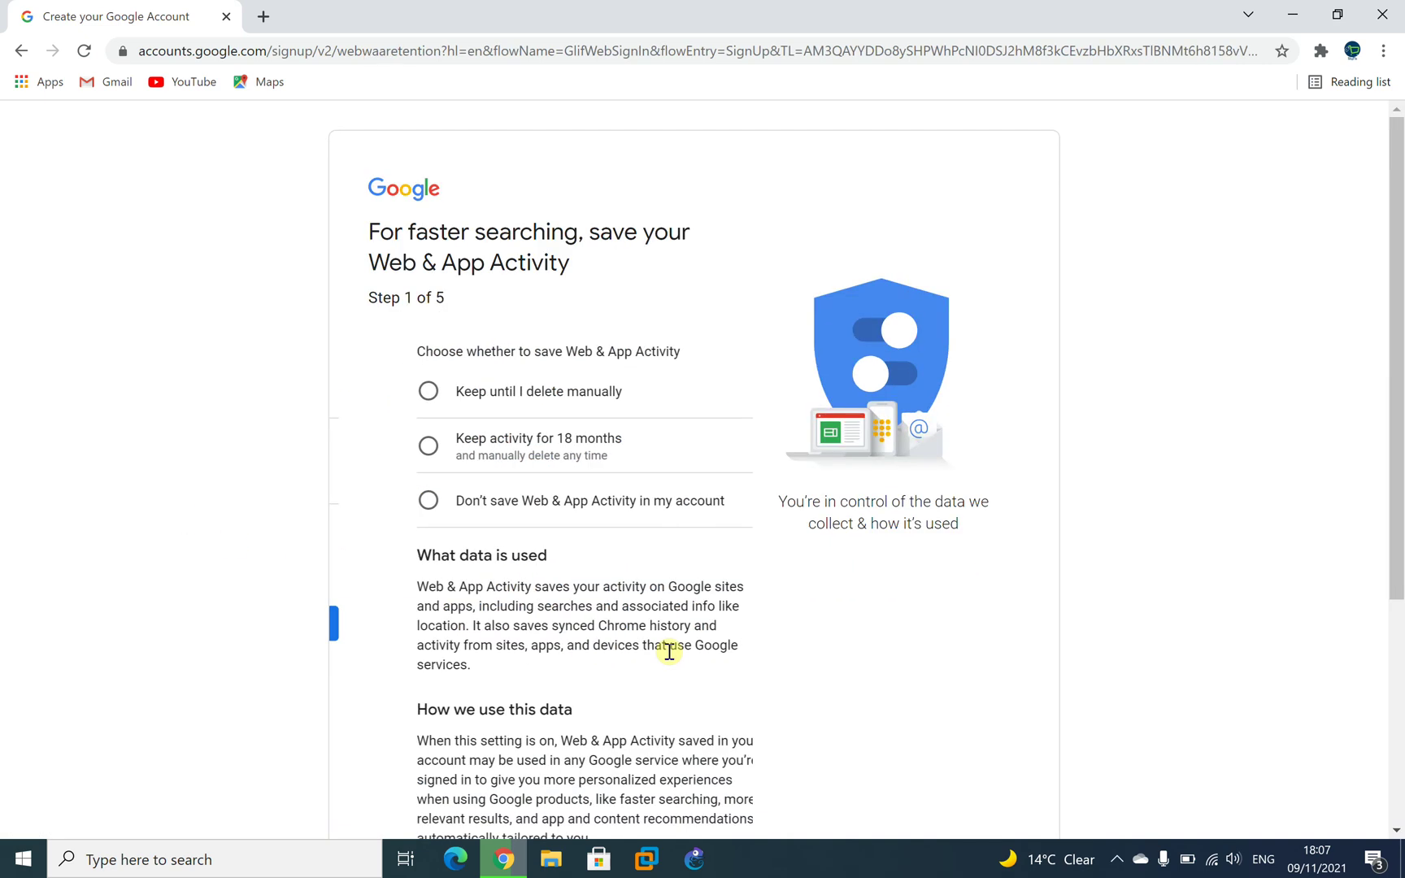
scroll(1219, 691, down, 5)
click(494, 699)
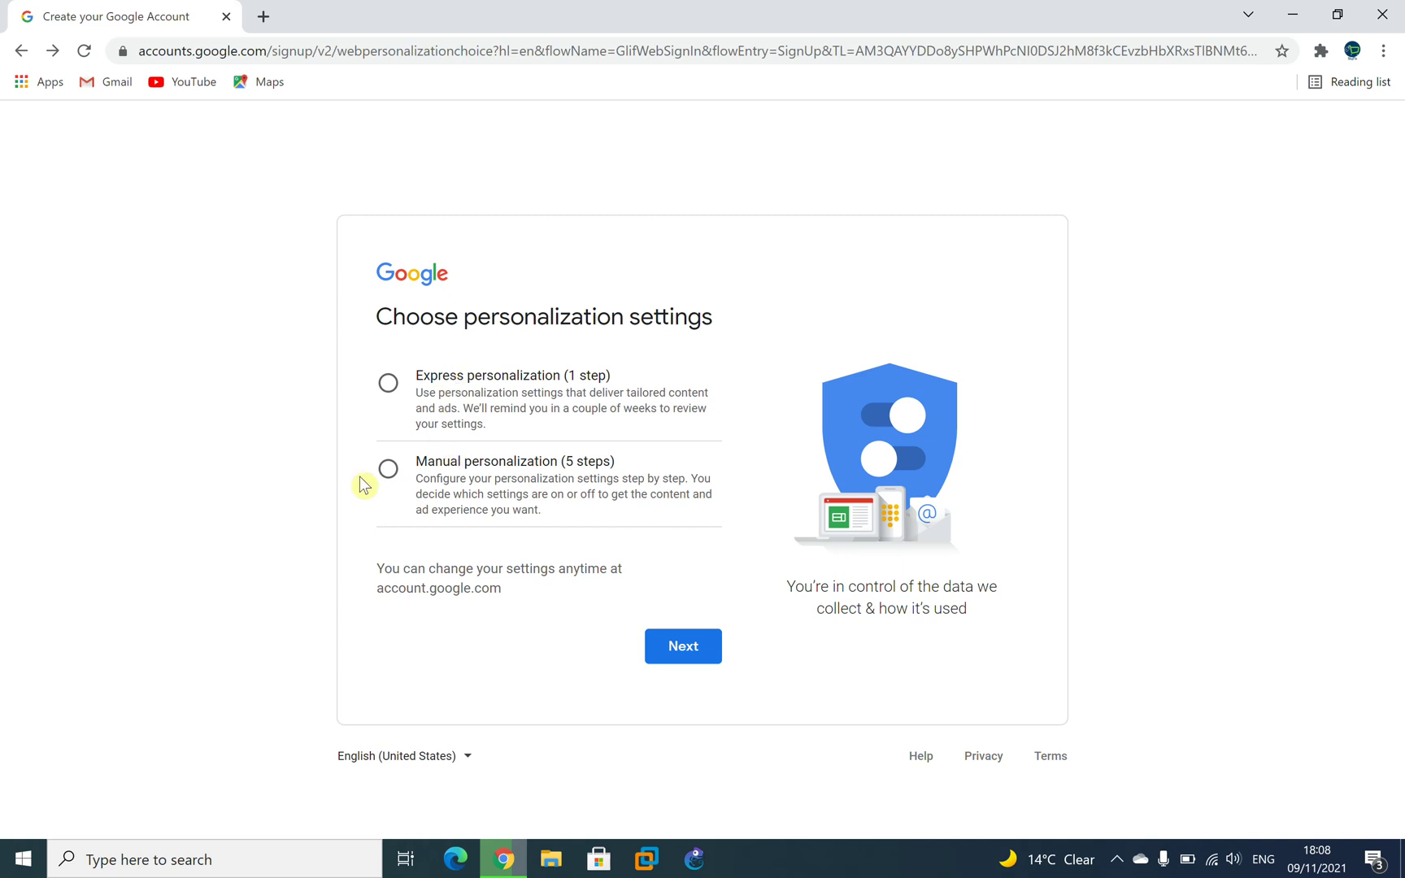
click(693, 655)
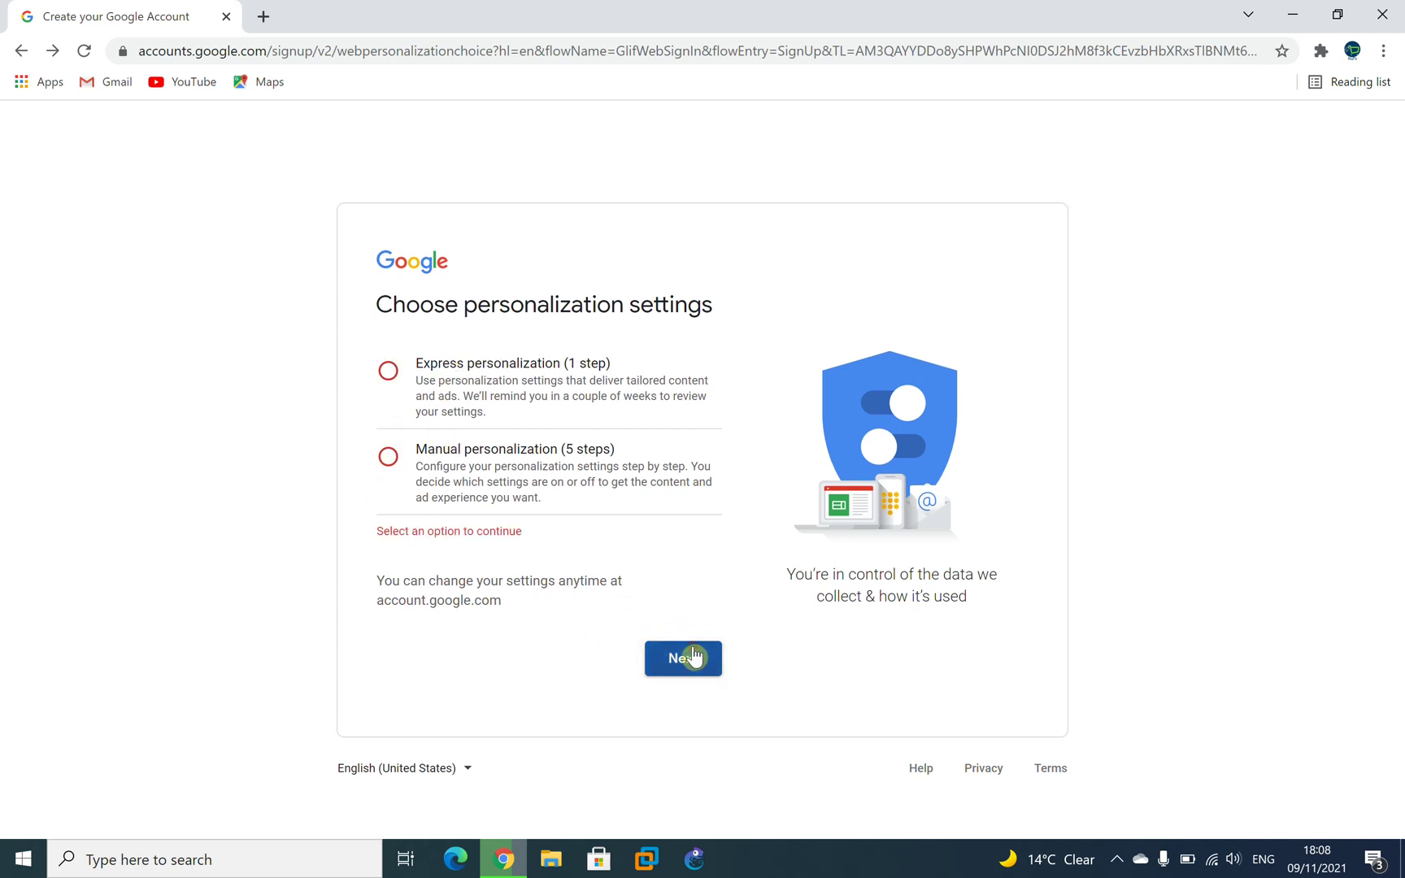
click(427, 495)
click(683, 657)
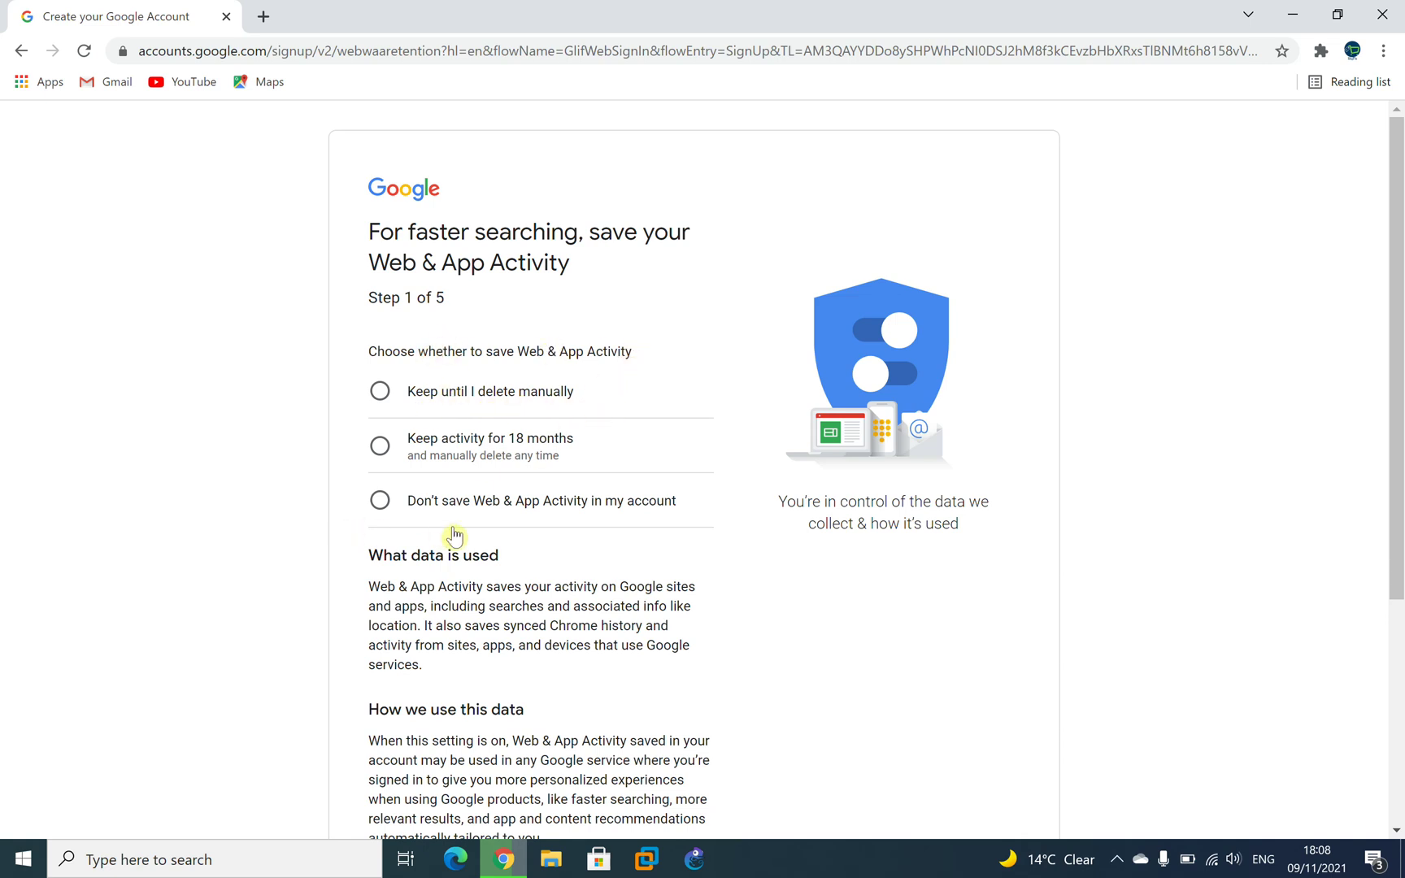
Choose not to save Web & App Activity or YouTube History.
scroll(386, 592, down, 4)
scroll(377, 591, up, 4)
click(460, 504)
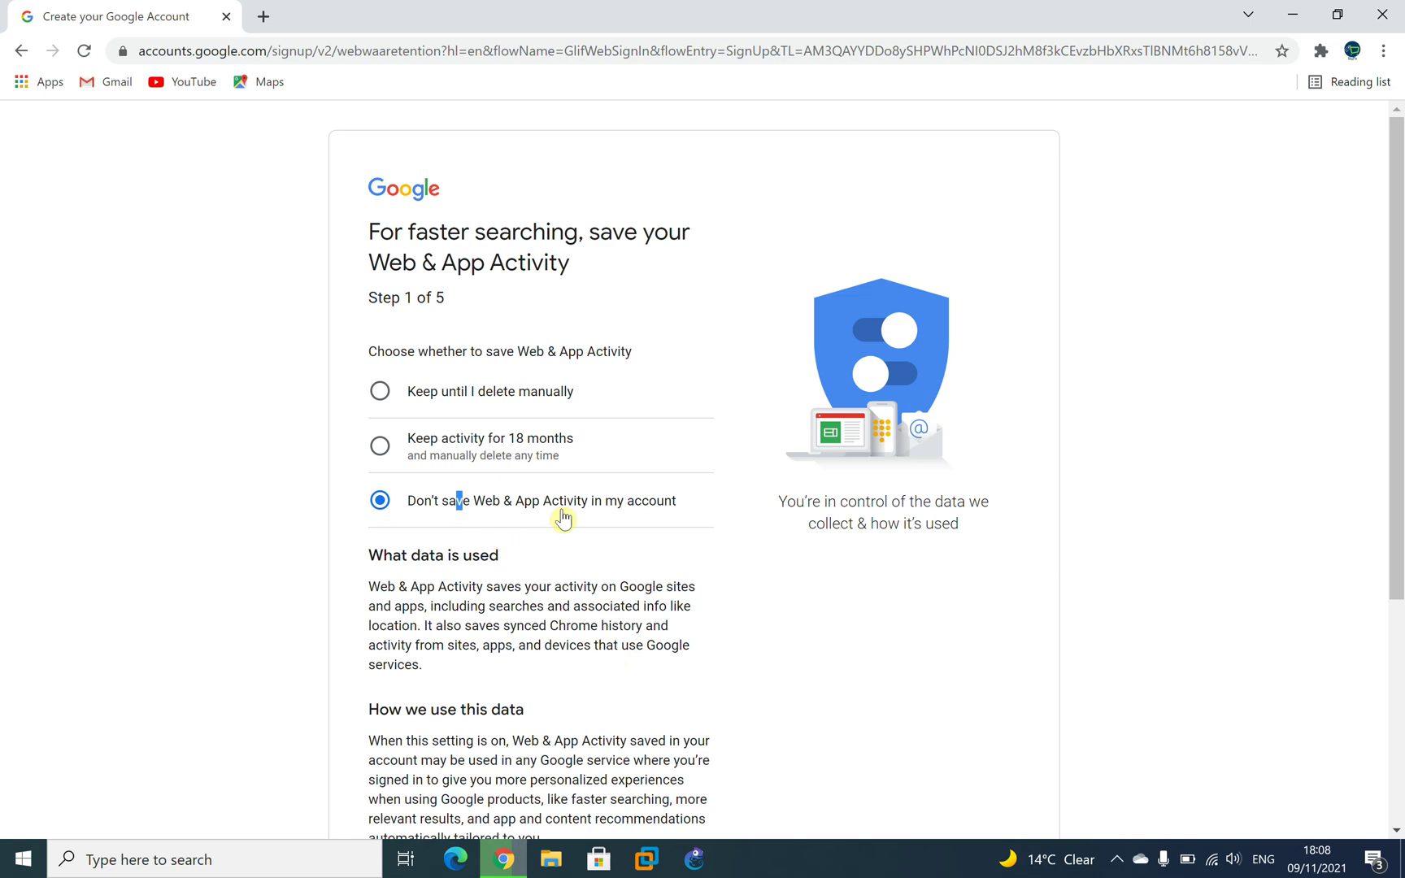
scroll(480, 528, down, 4)
click(668, 711)
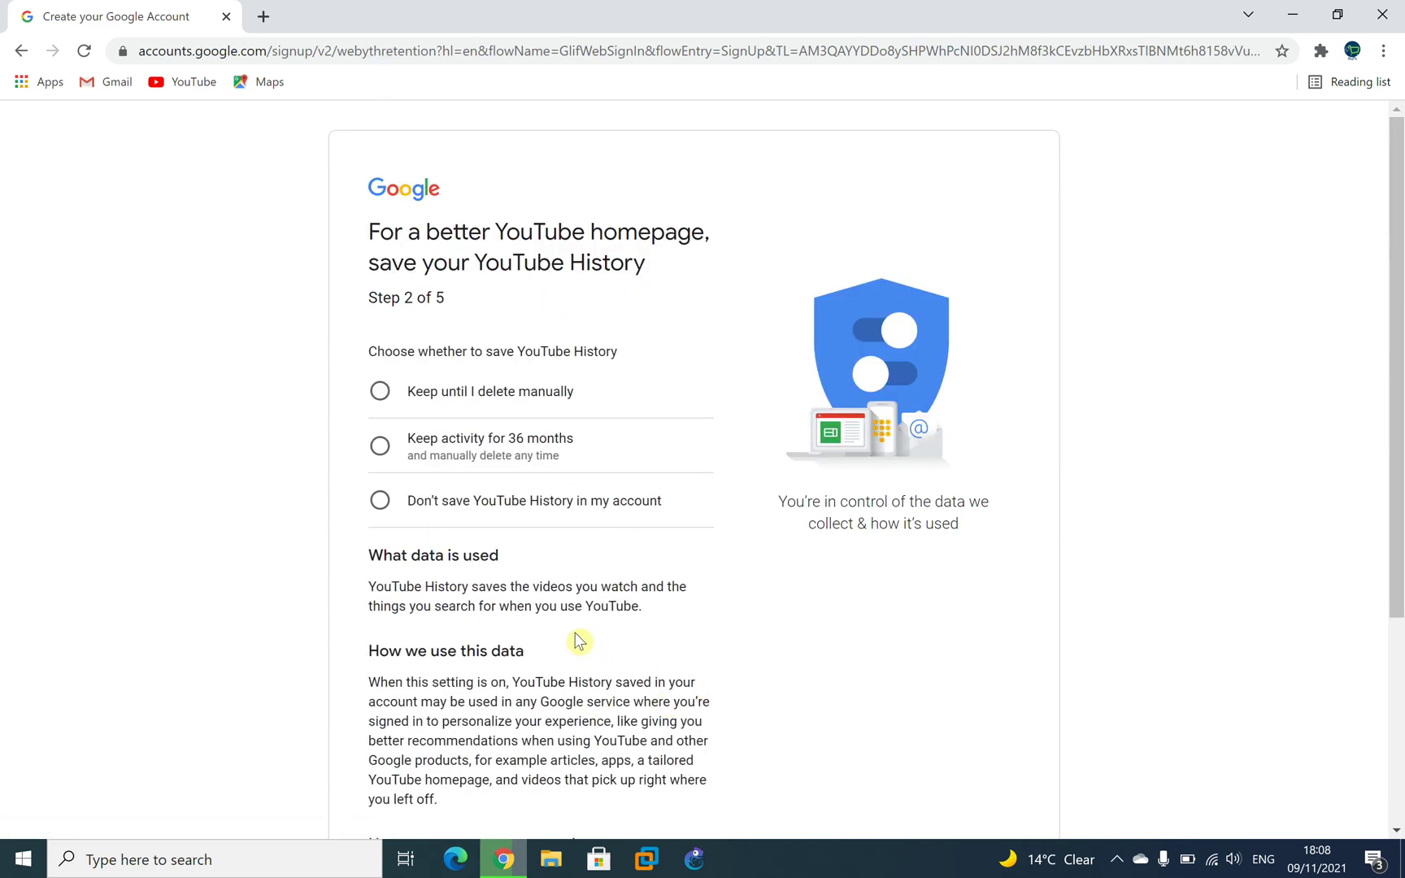
scroll(578, 641, down, 4)
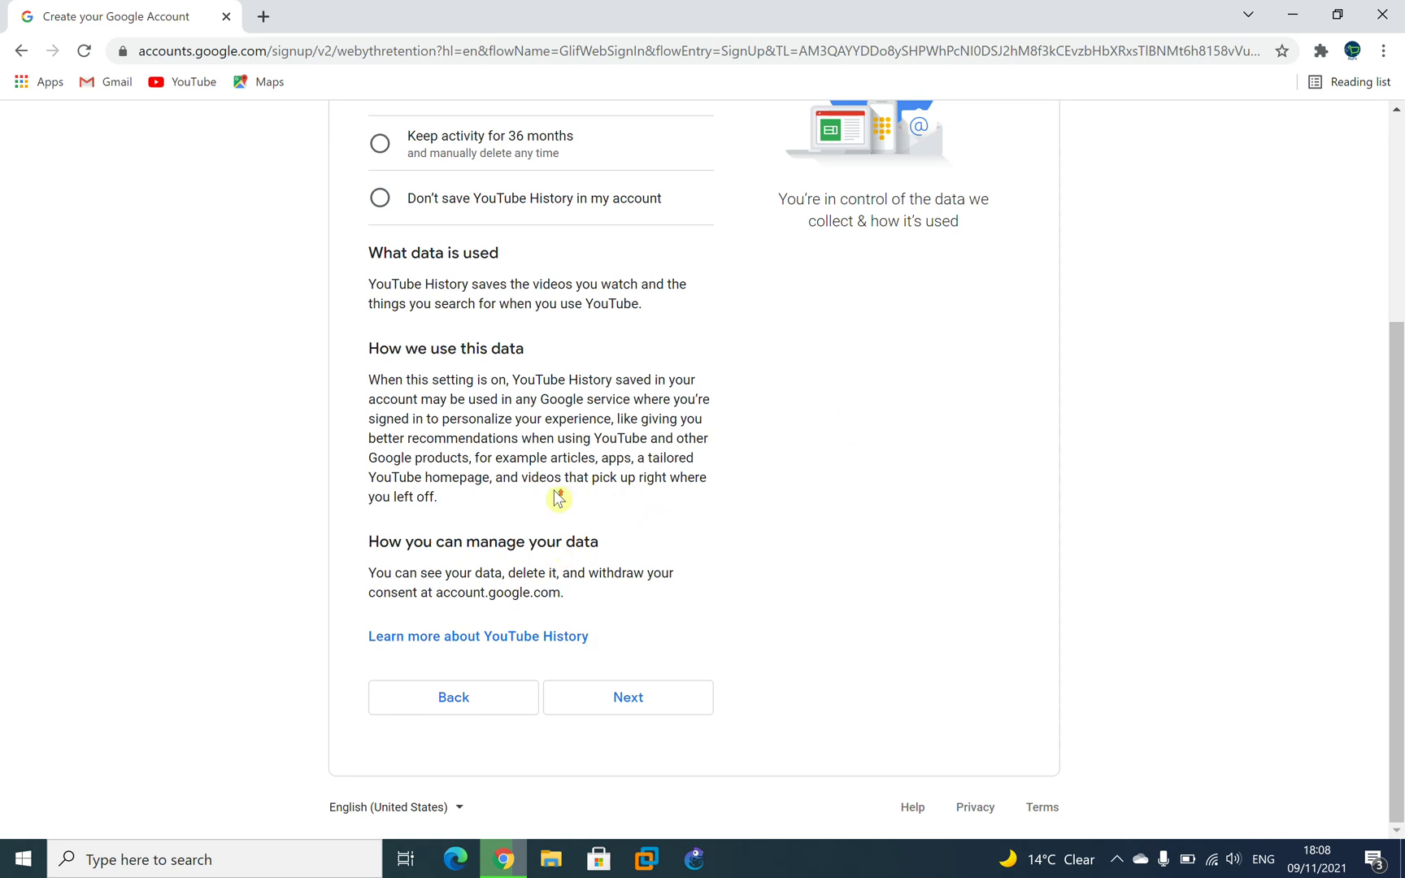
scroll(559, 493, up, 4)
click(379, 500)
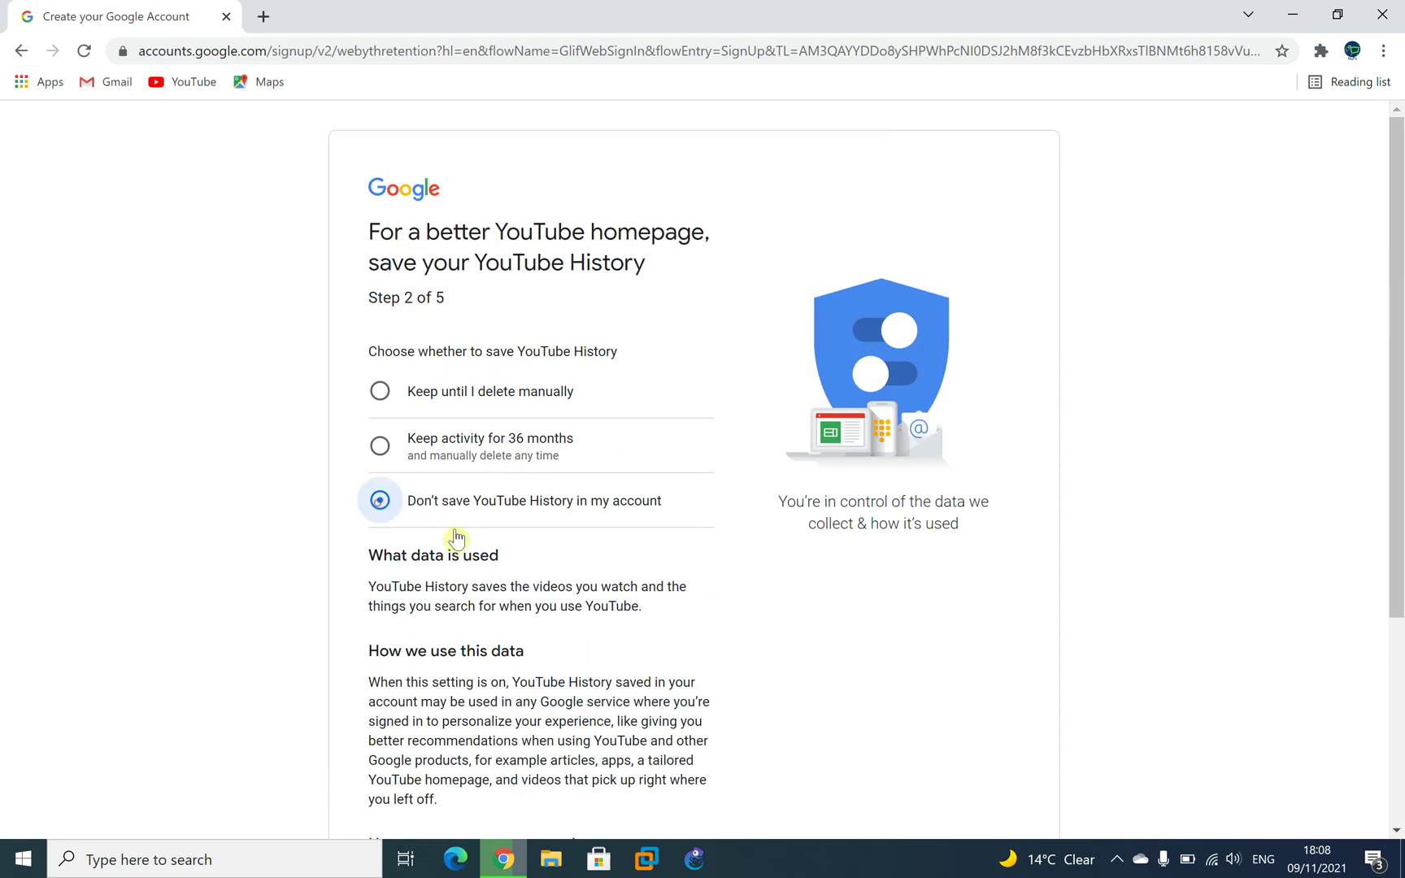
scroll(650, 589, down, 4)
click(624, 703)
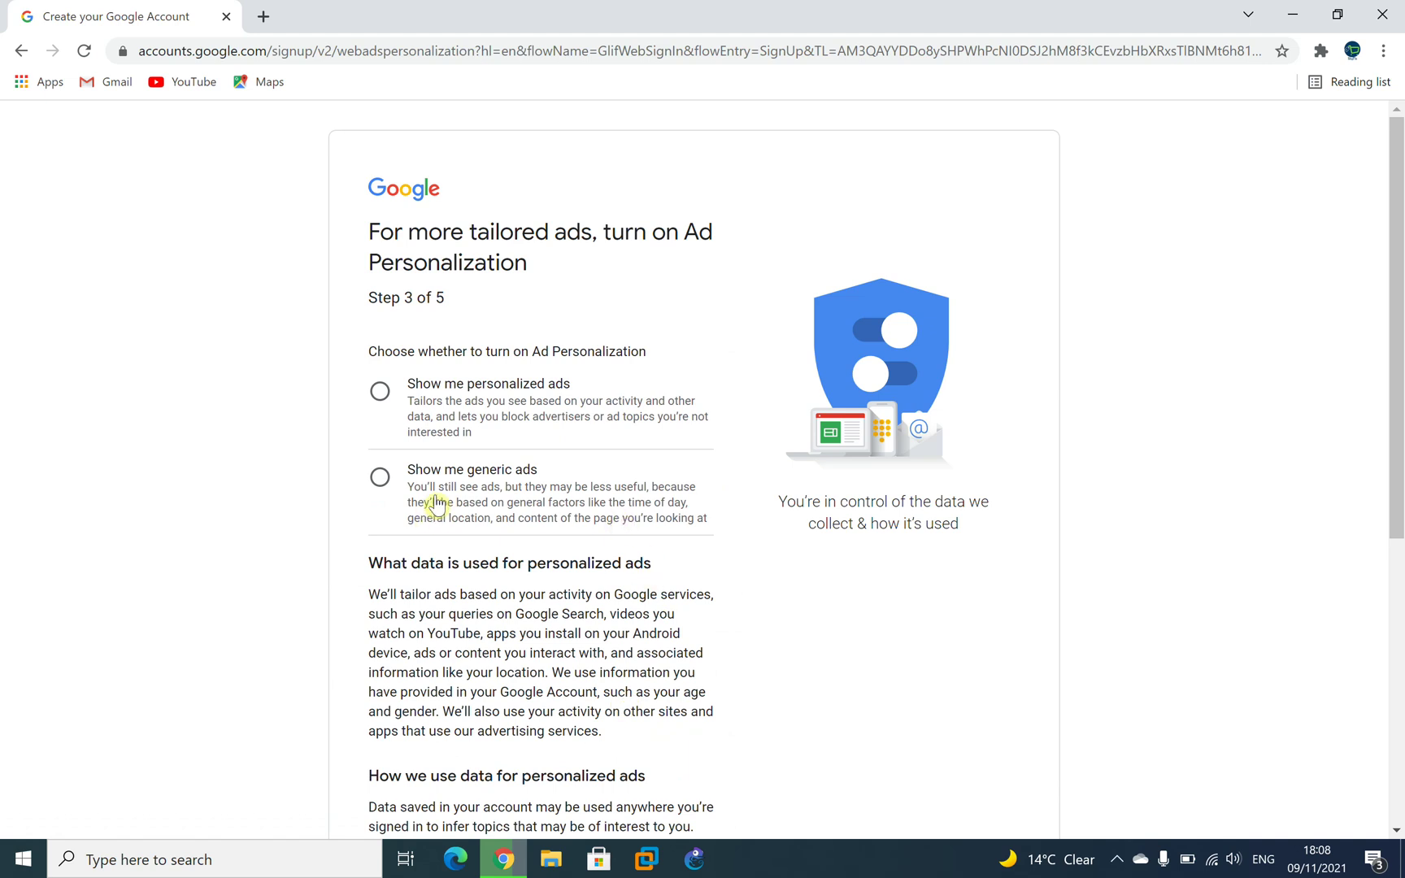
Pass the ad personalization step and turn on occasional privacy reminders.
scroll(668, 581, down, 8)
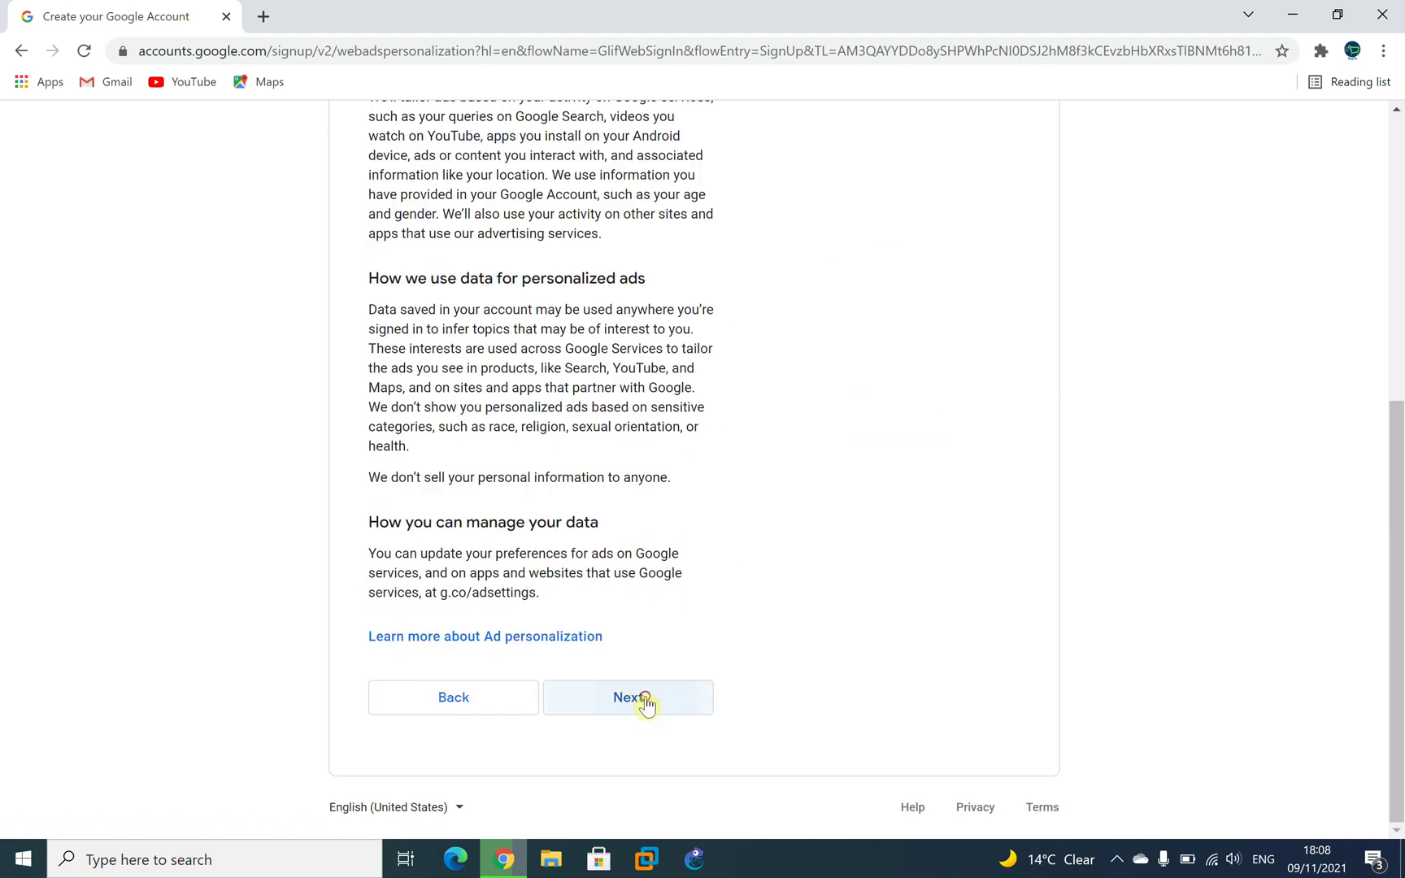
click(646, 702)
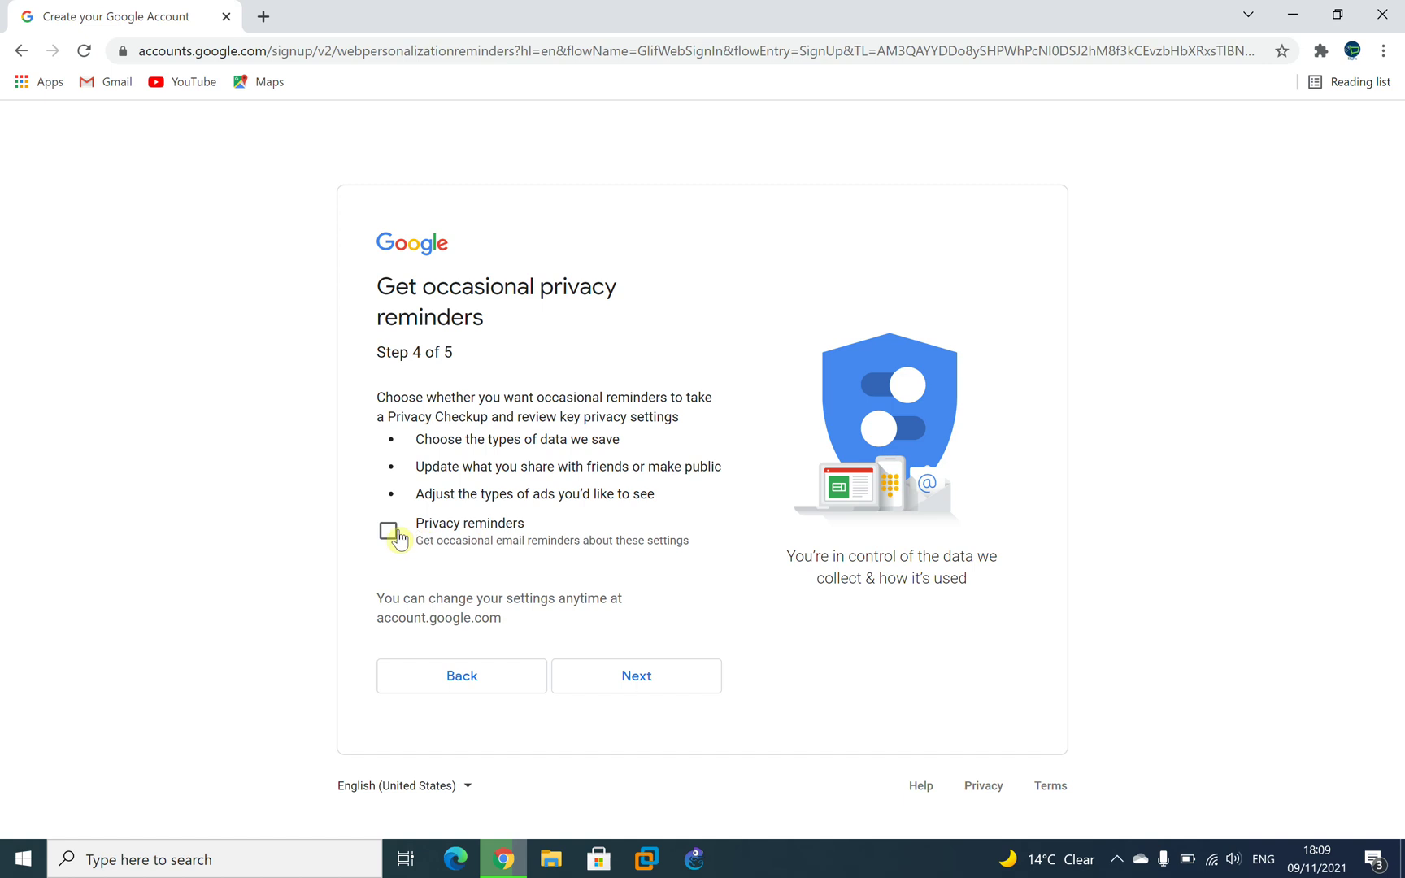
click(388, 535)
click(627, 685)
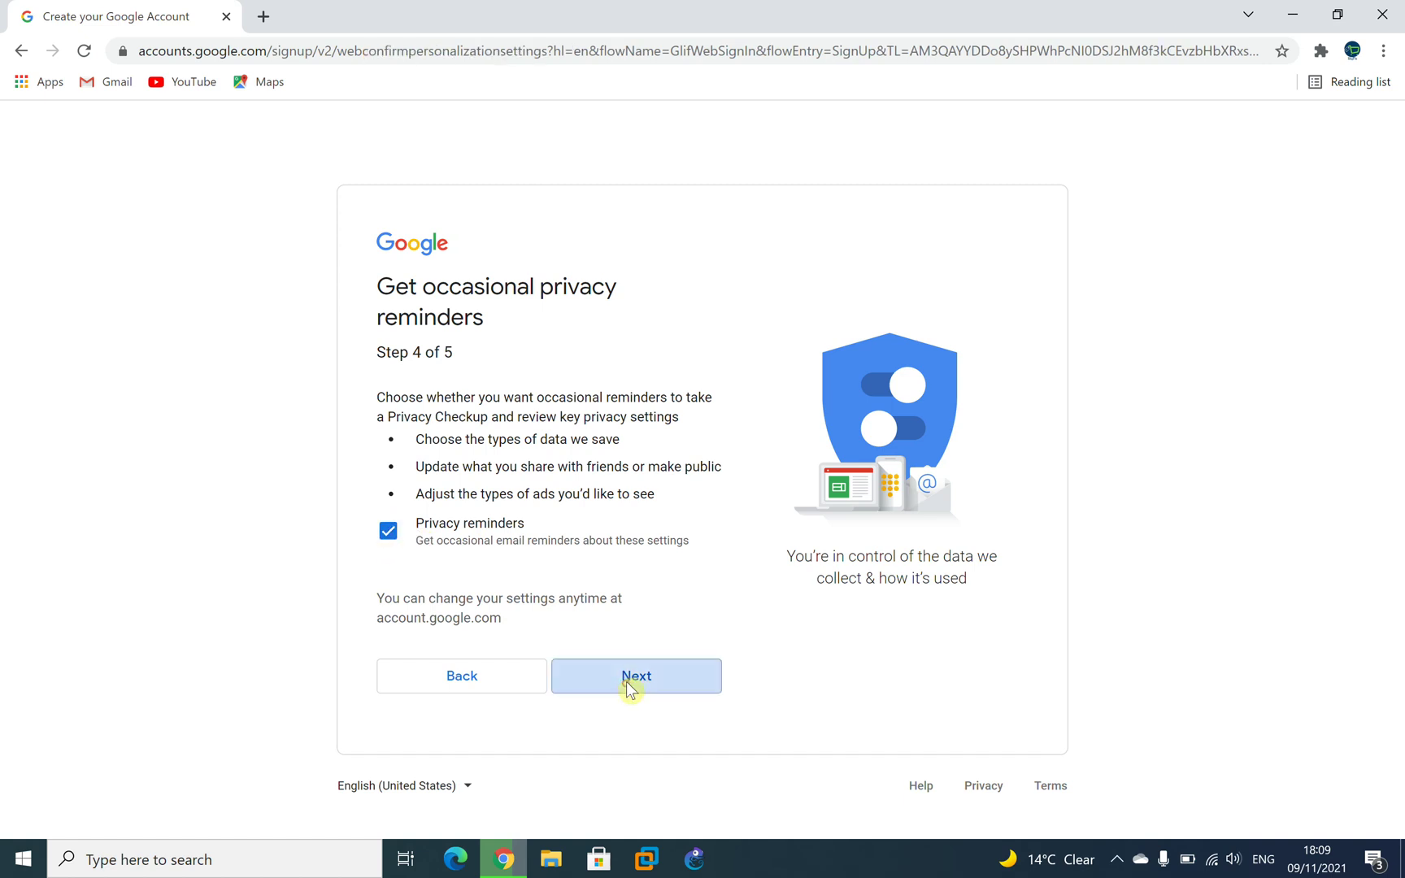
Confirm the personalization and cookie settings and accept the Privacy and Terms.
scroll(643, 647, down, 8)
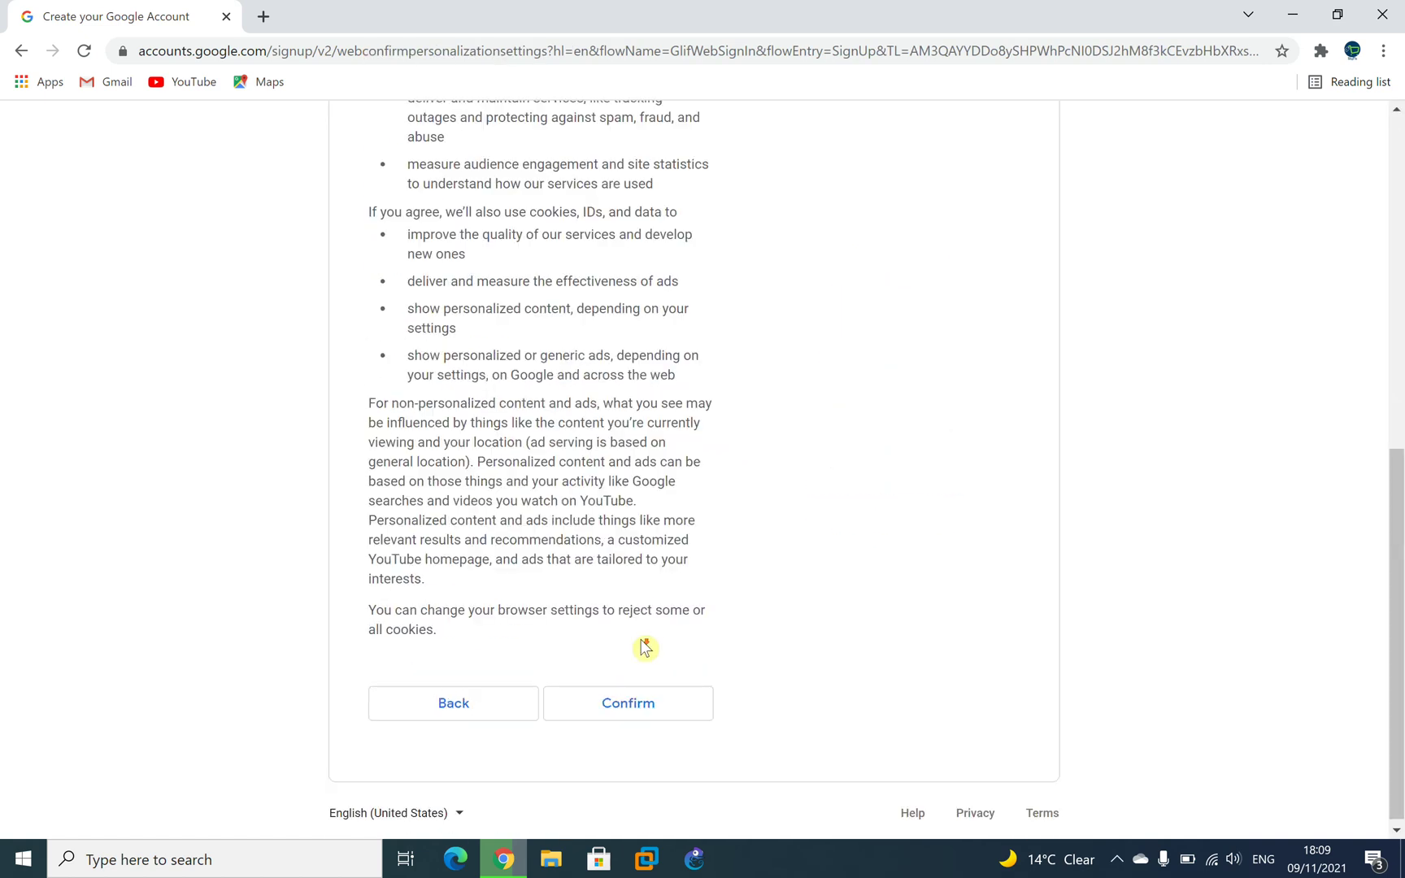
click(668, 710)
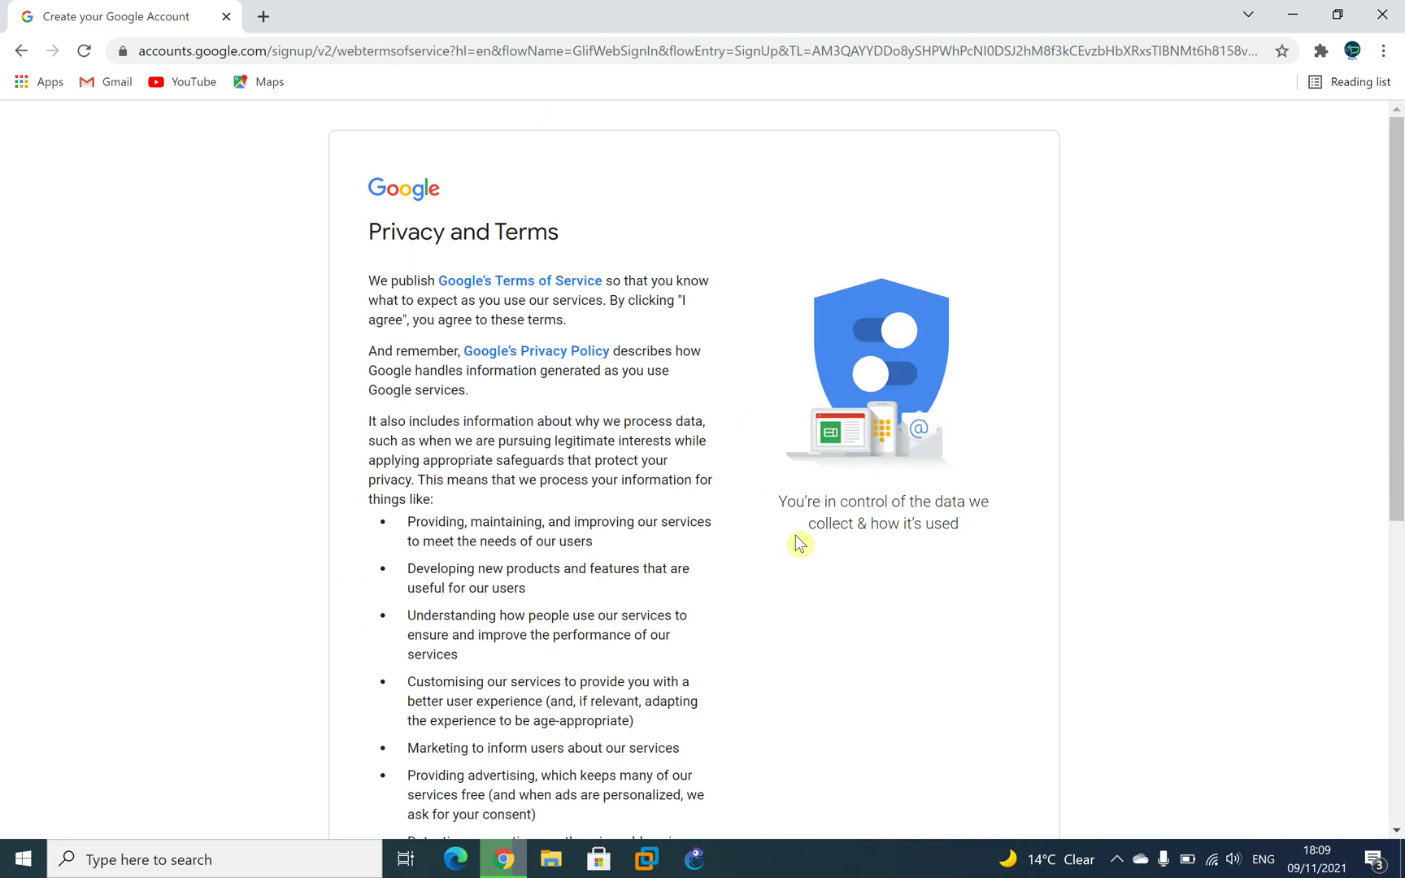
scroll(586, 690, down, 10)
click(692, 704)
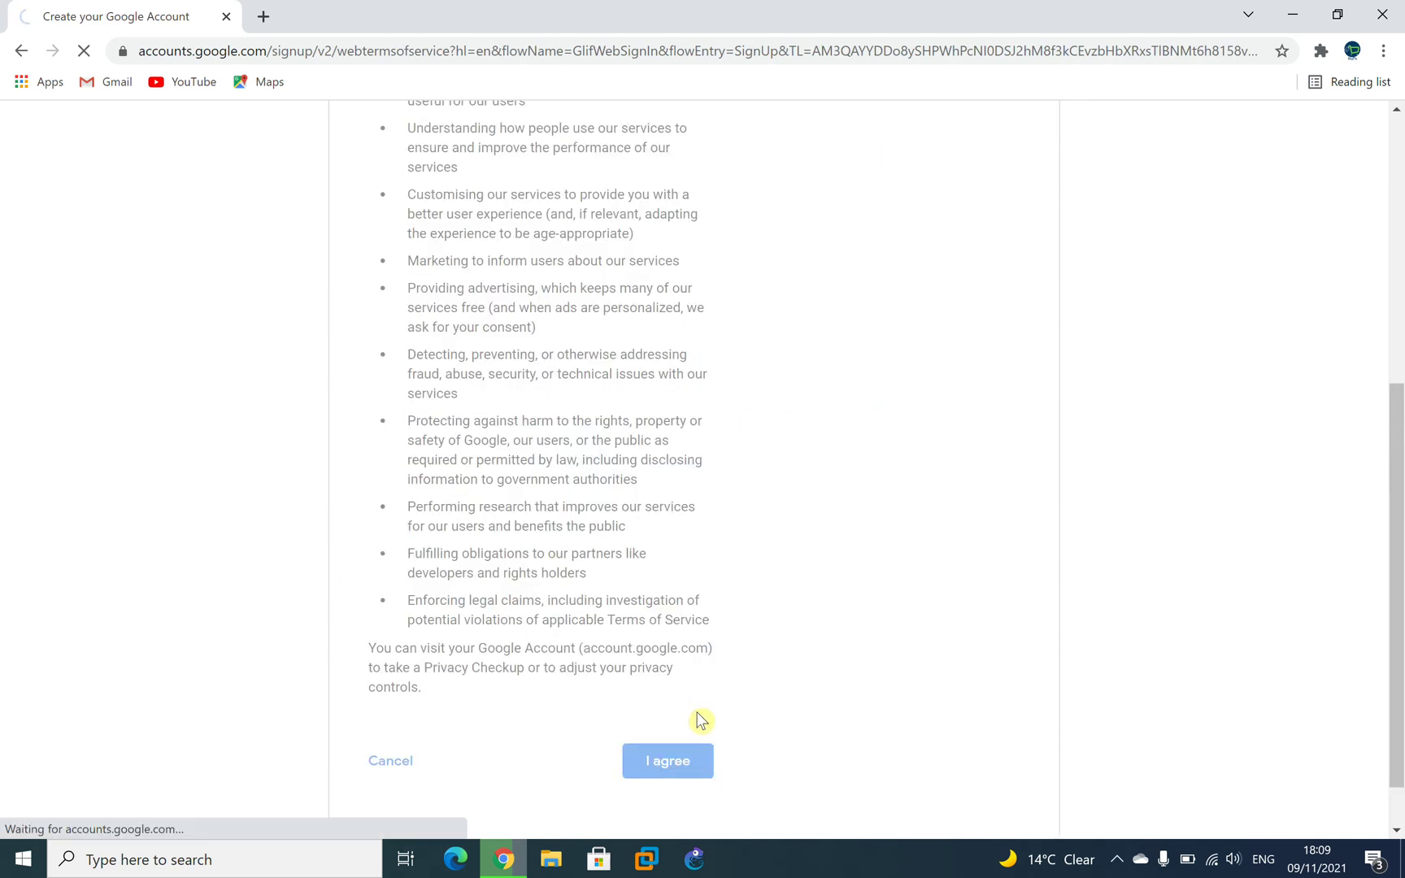
scroll(813, 614, down, 1)
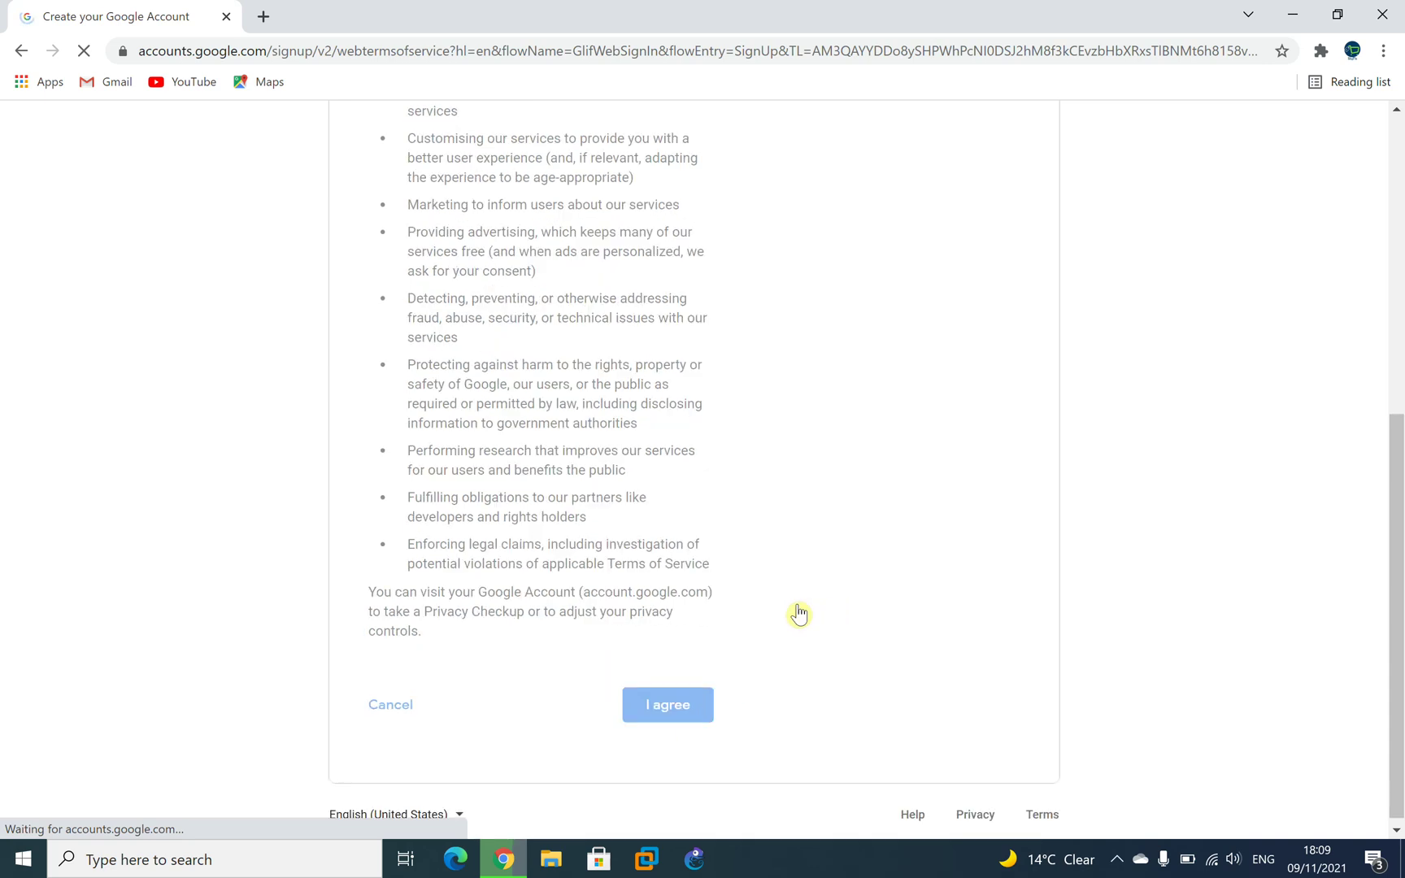
scroll(533, 586, down, 5)
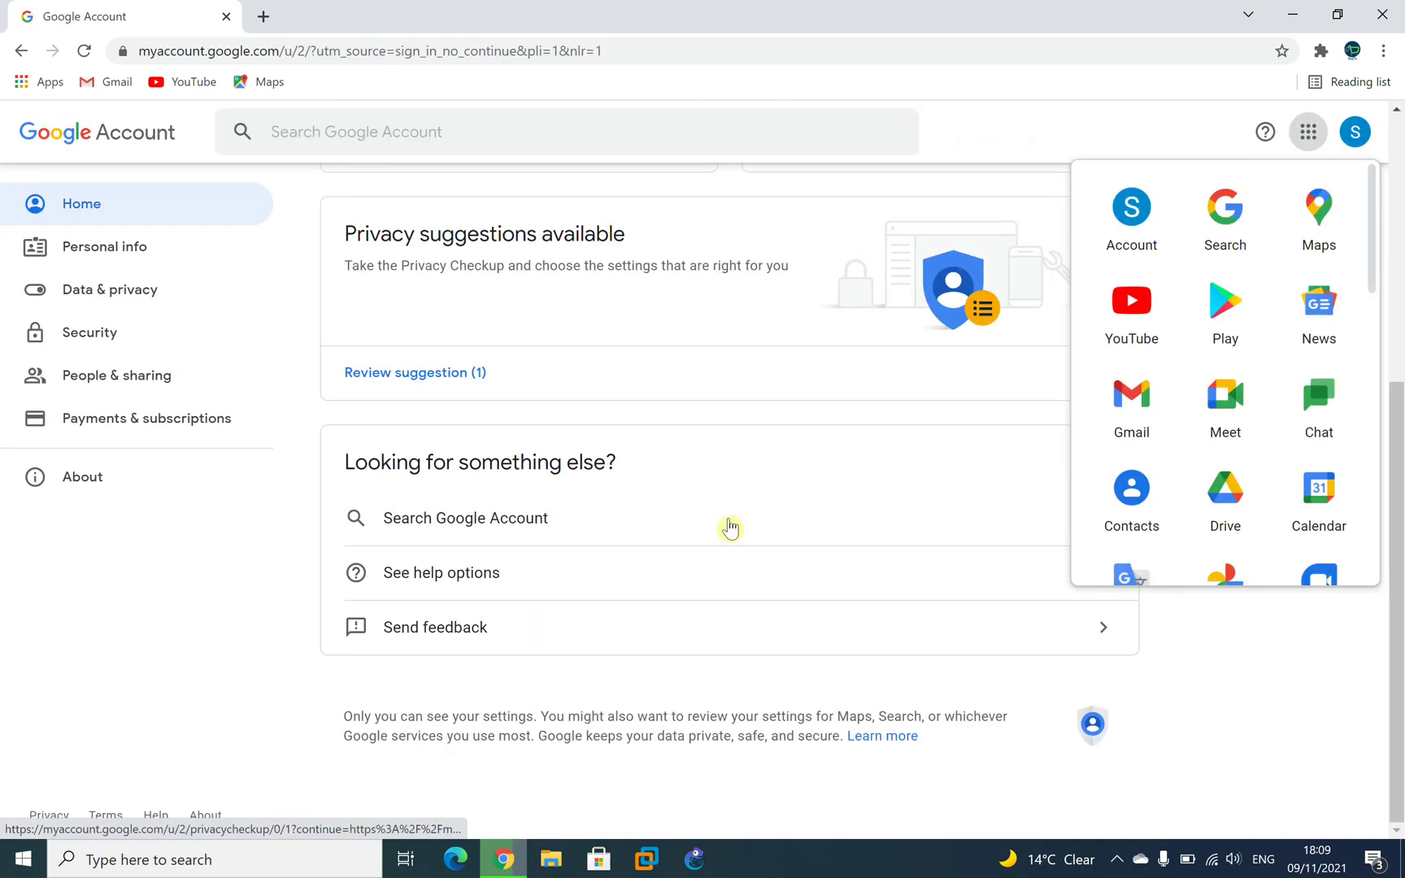
Open Gmail for the new account from the Google apps grid in a new tab.
scroll(597, 752, up, 5)
drag(740, 322, 858, 309)
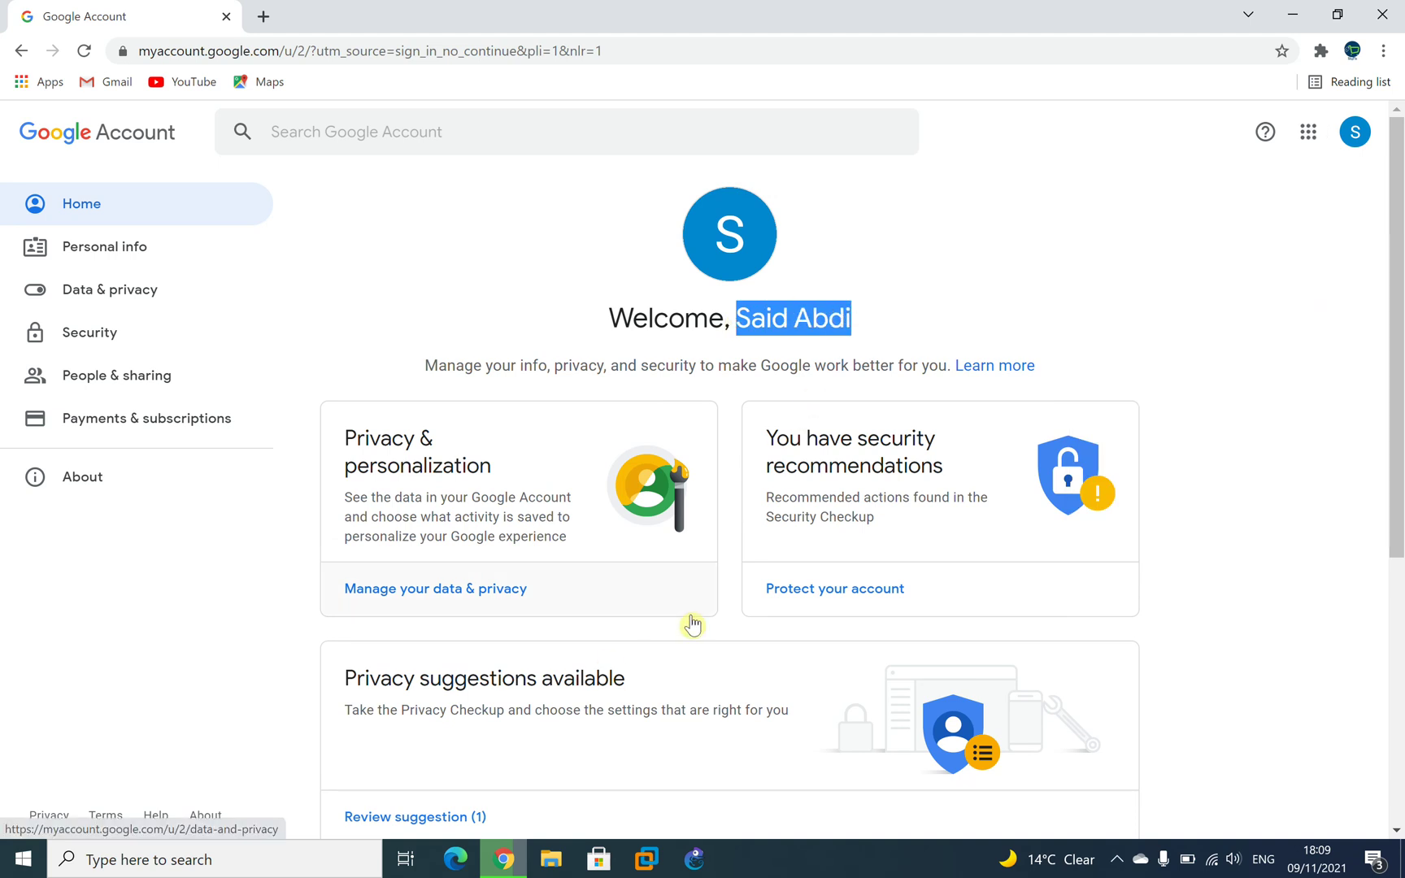
scroll(692, 625, down, 5)
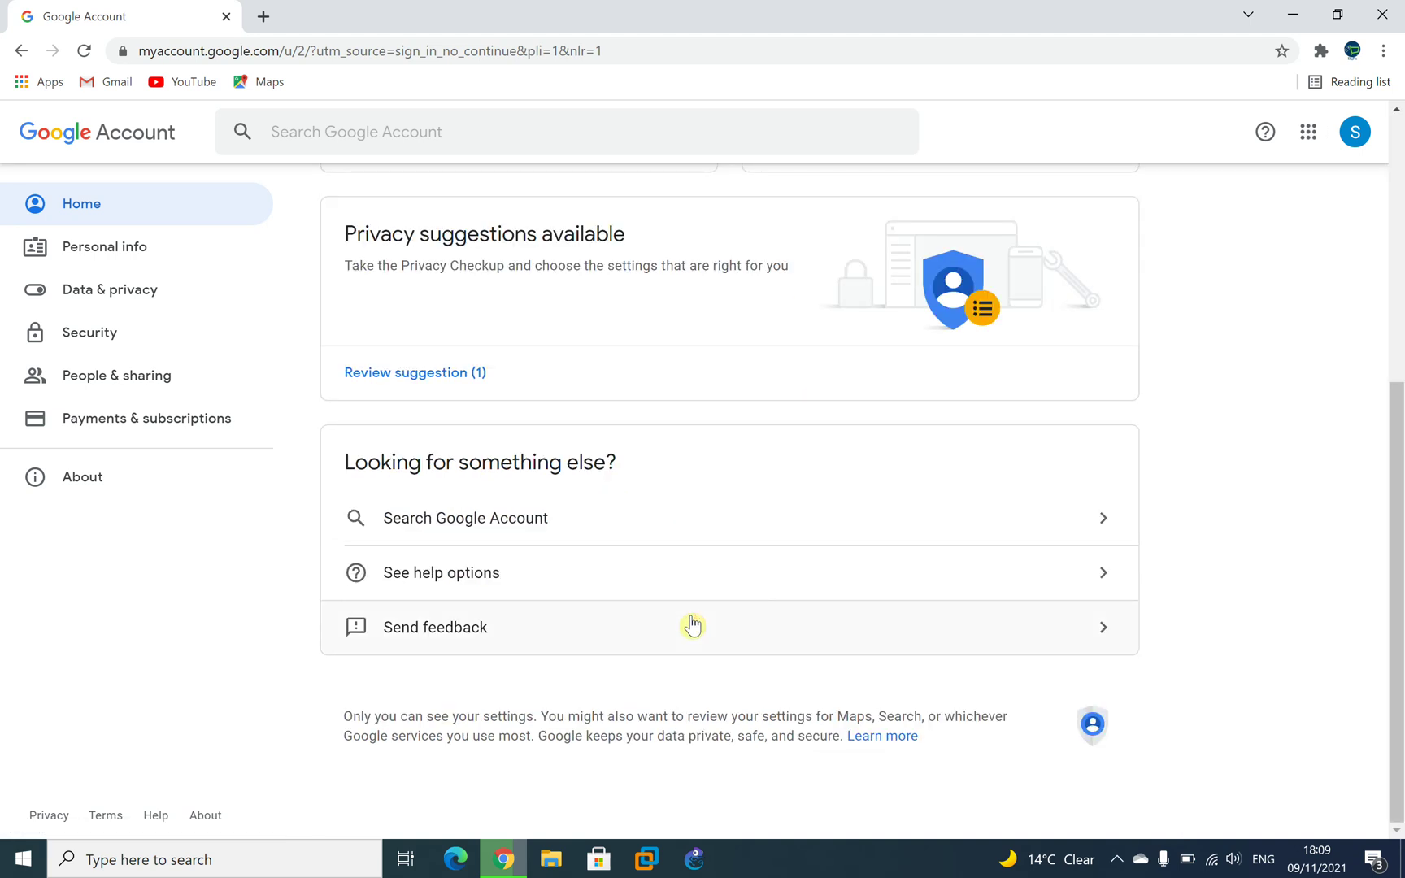
scroll(692, 648, up, 5)
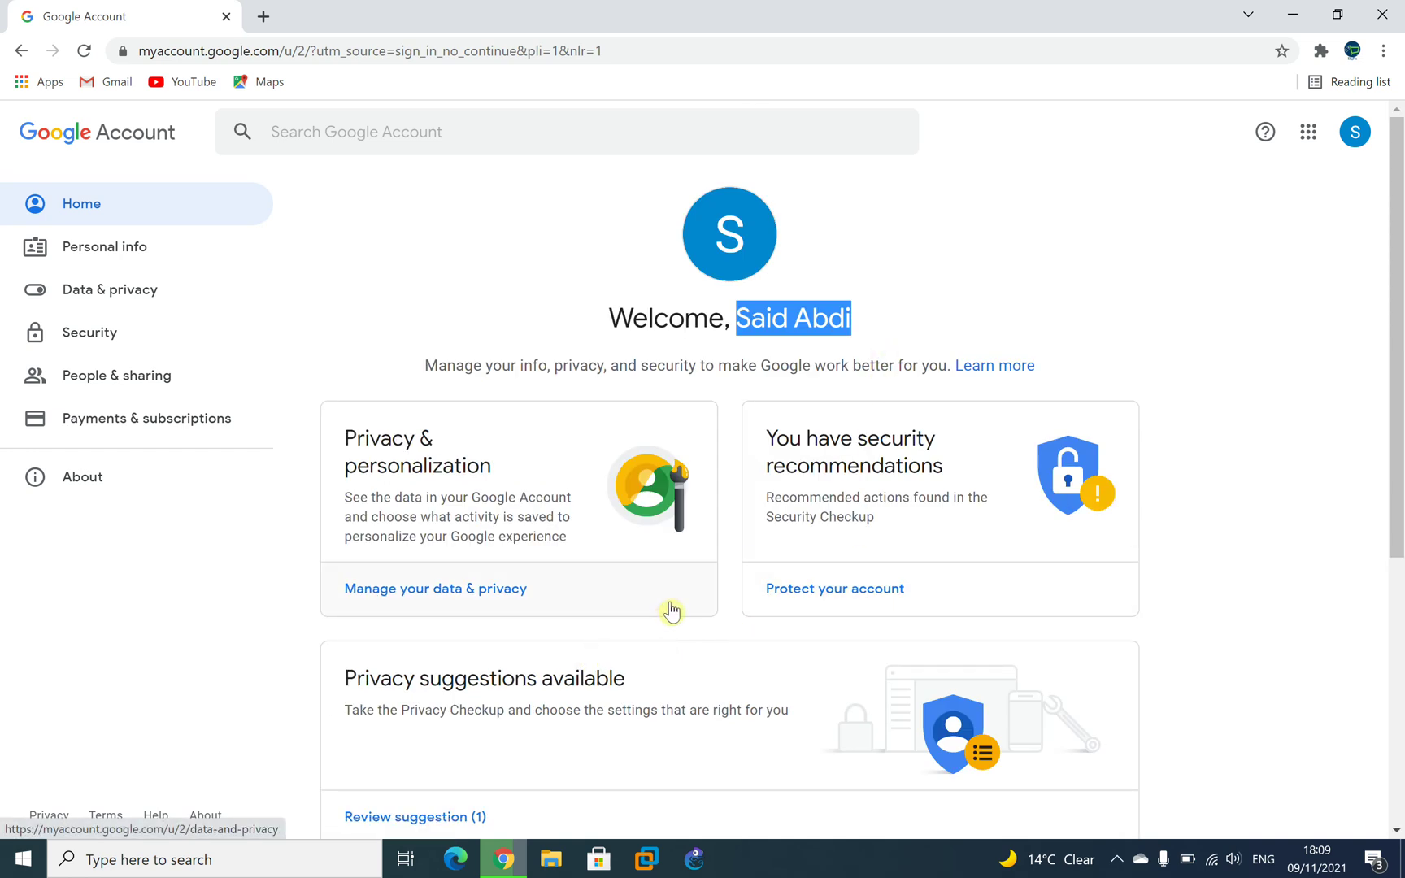
click(141, 377)
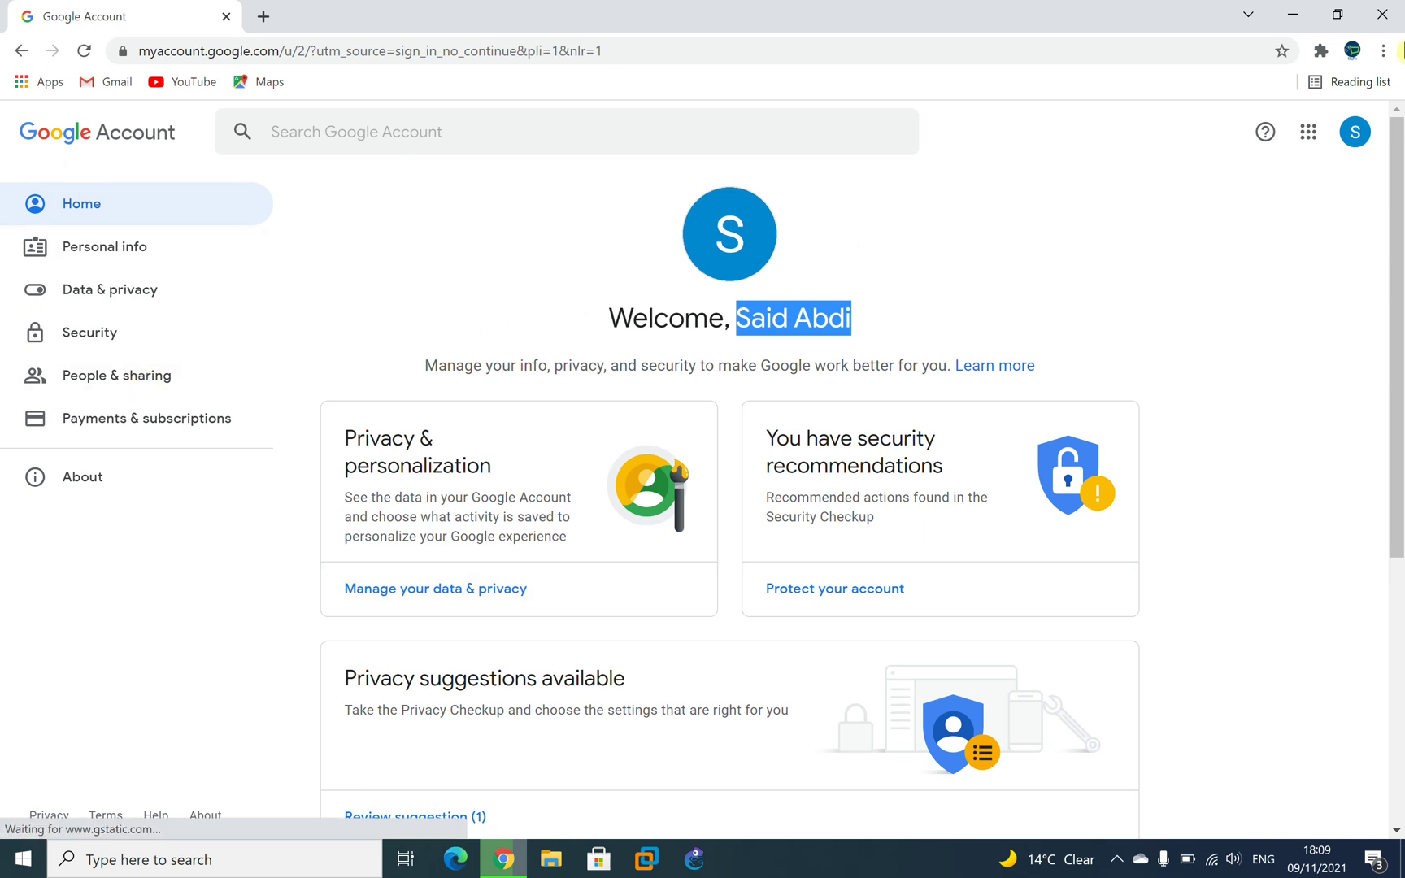
click(1308, 133)
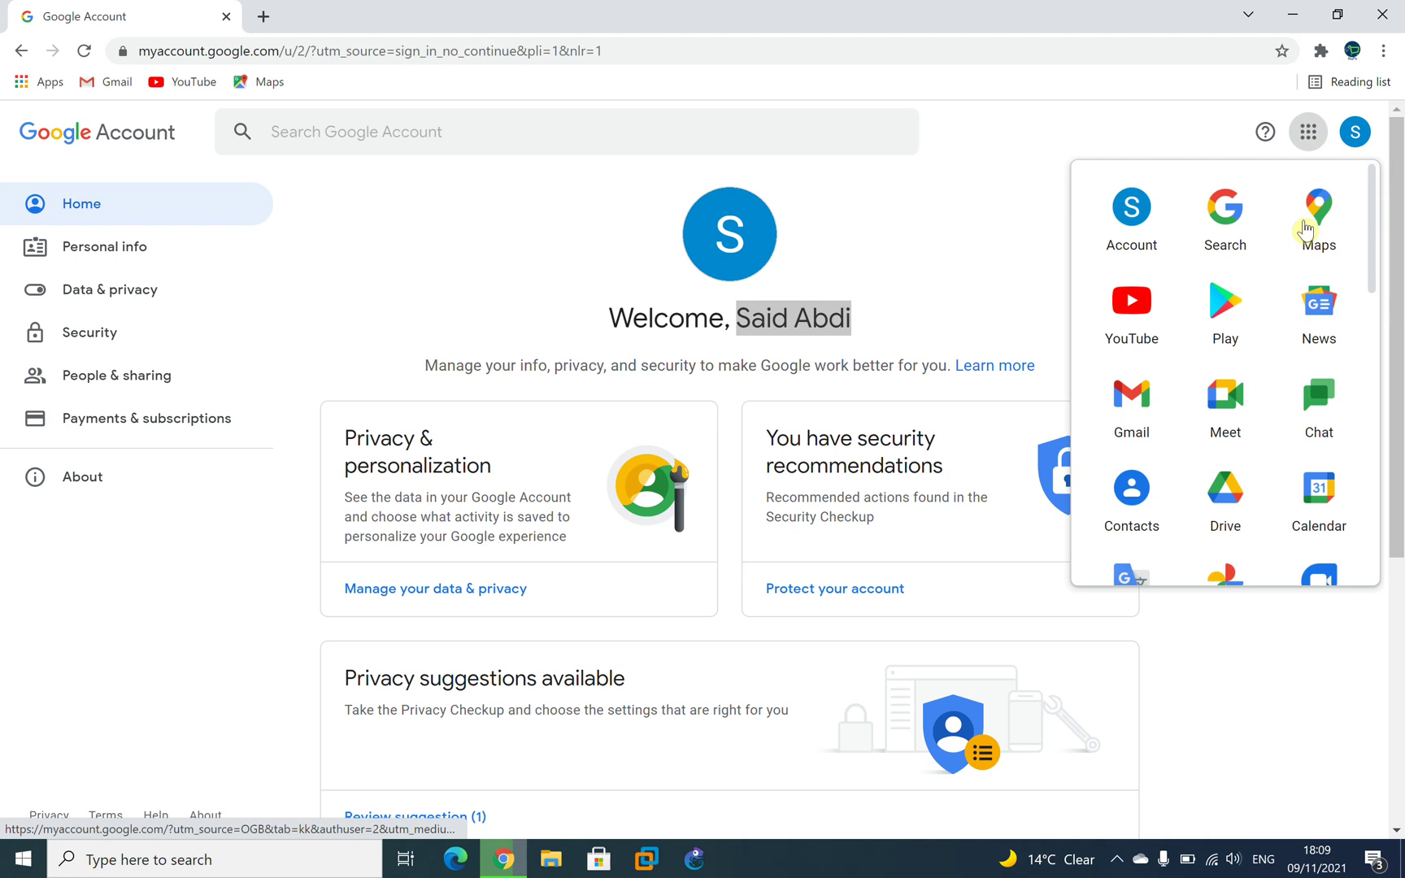
click(1120, 437)
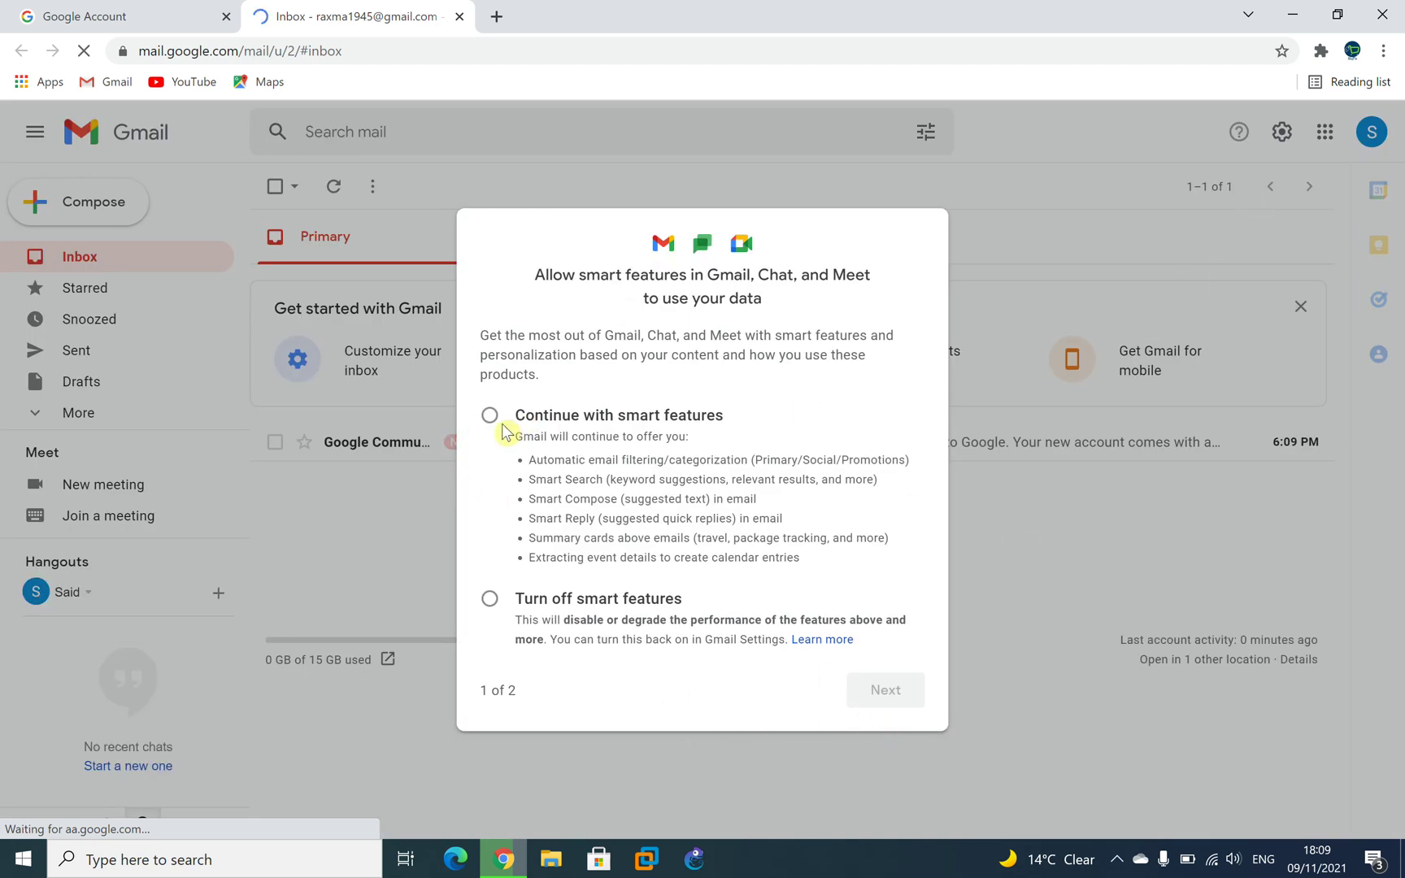
Turn off Gmail smart features, confirm it, and reload the inbox to show the welcome email.
click(493, 600)
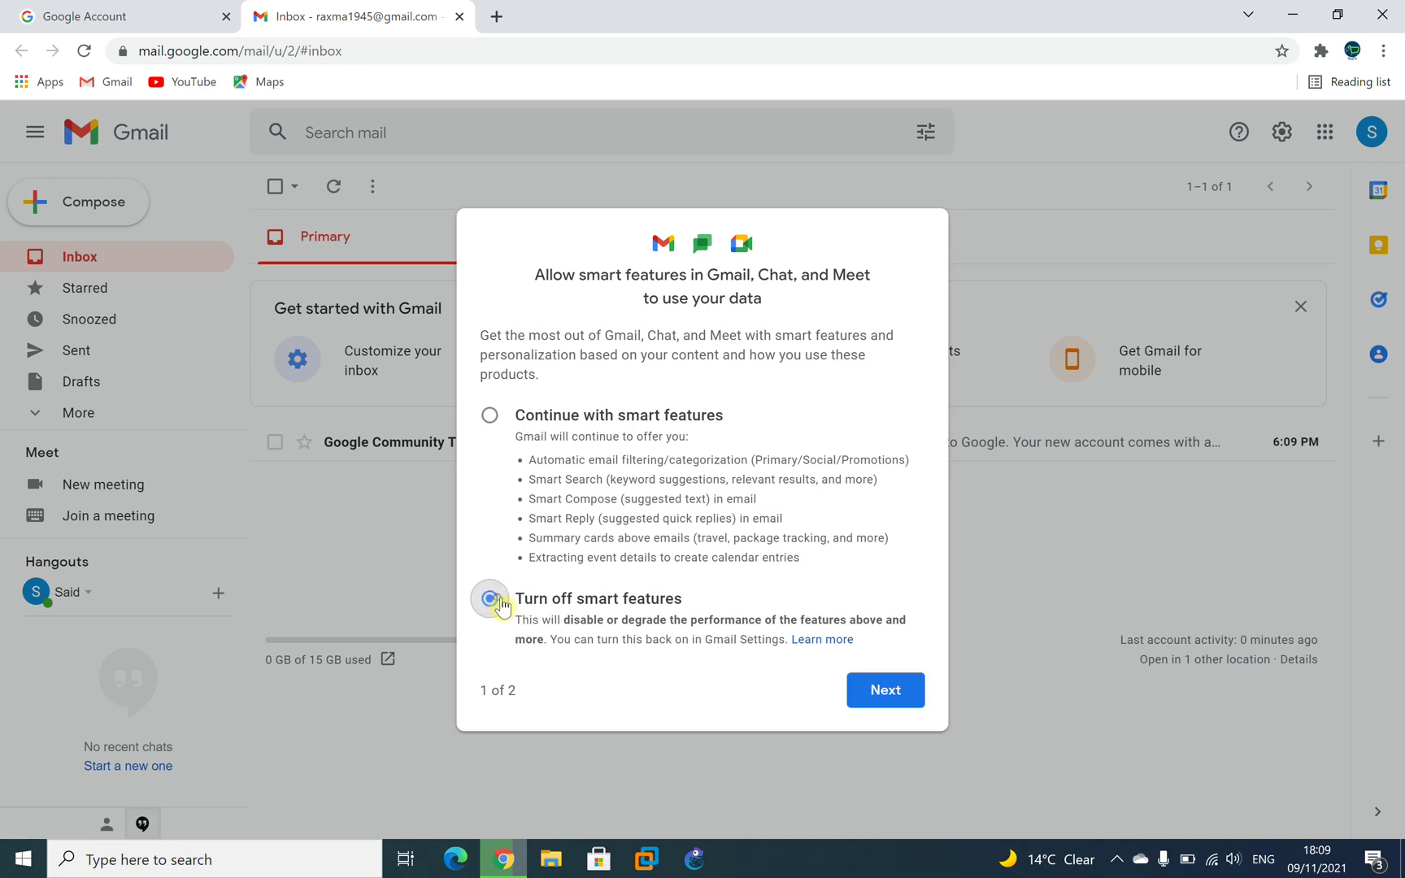
click(898, 701)
click(882, 701)
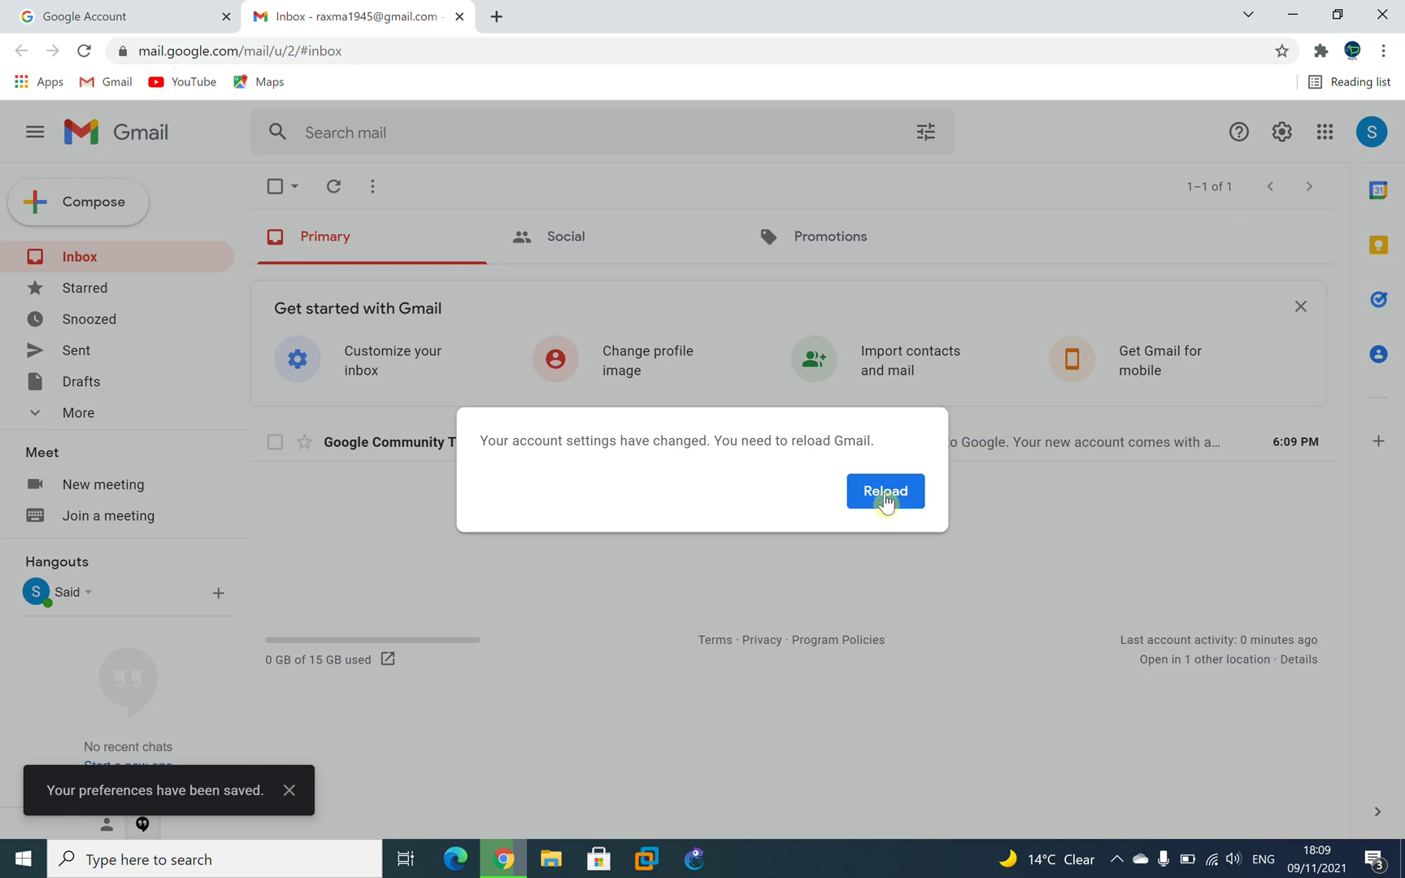
click(885, 491)
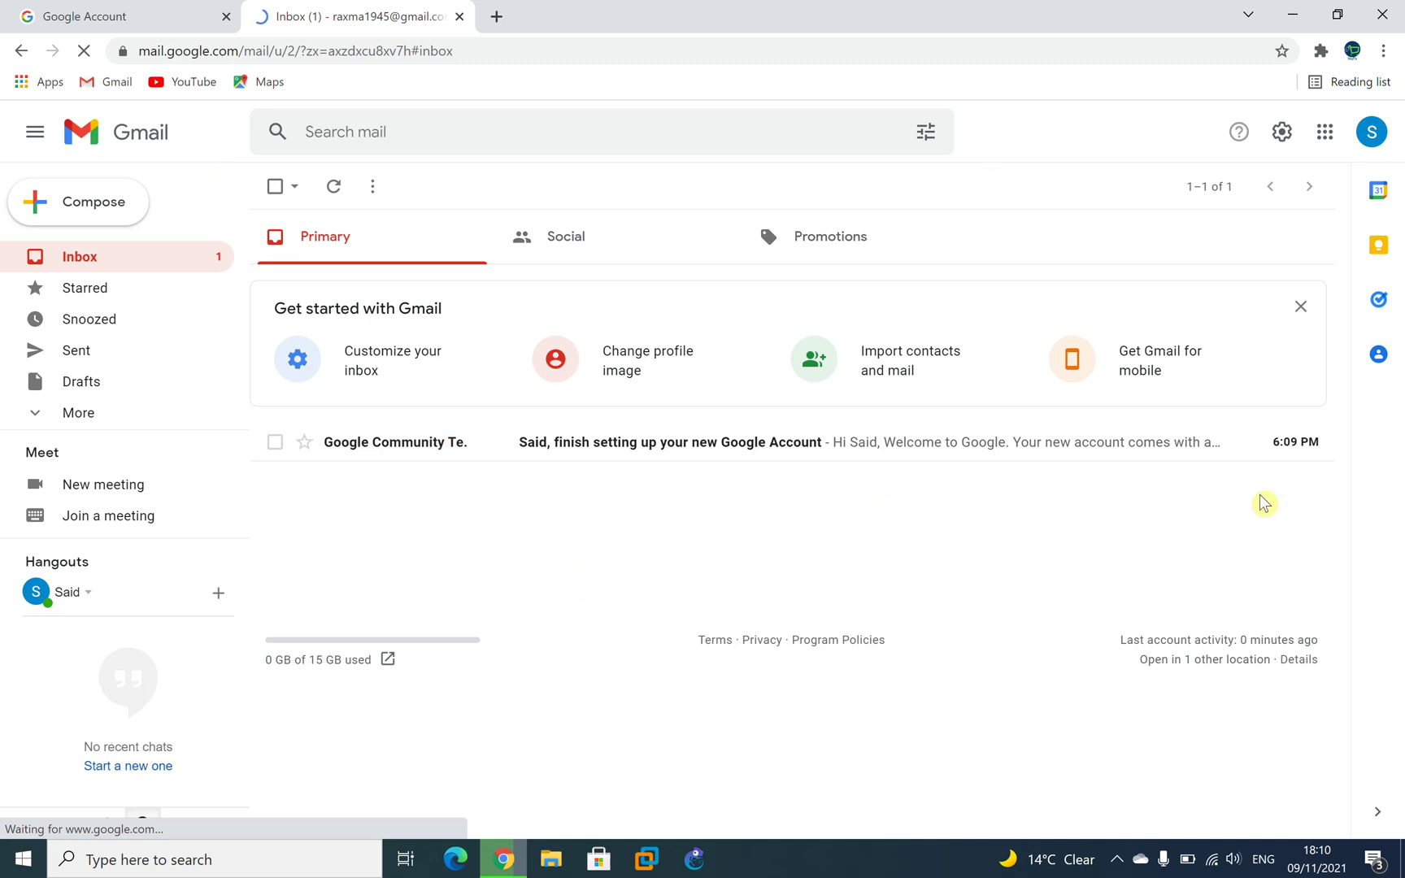
click(1370, 132)
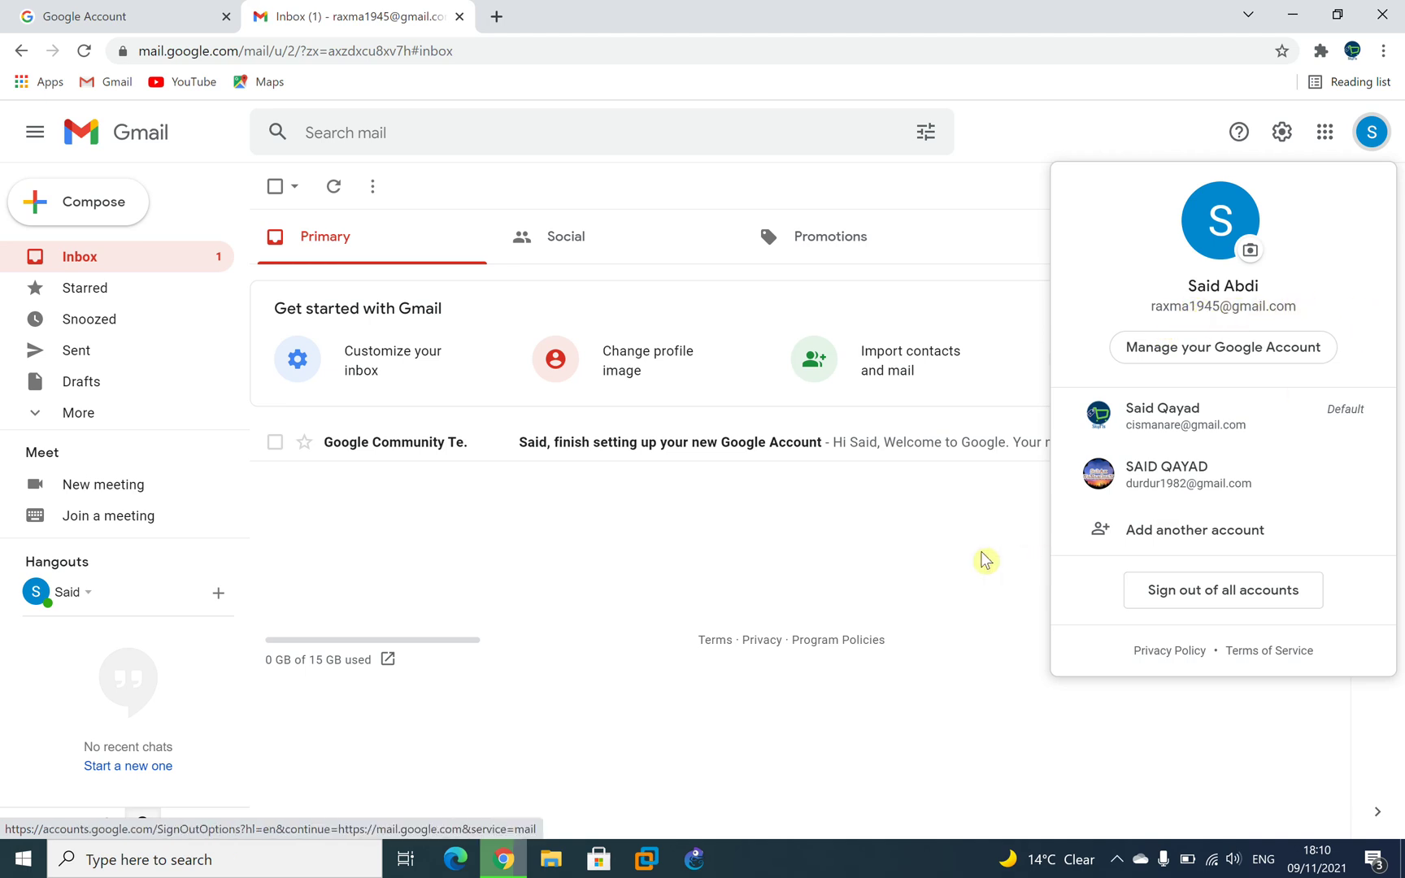
click(910, 549)
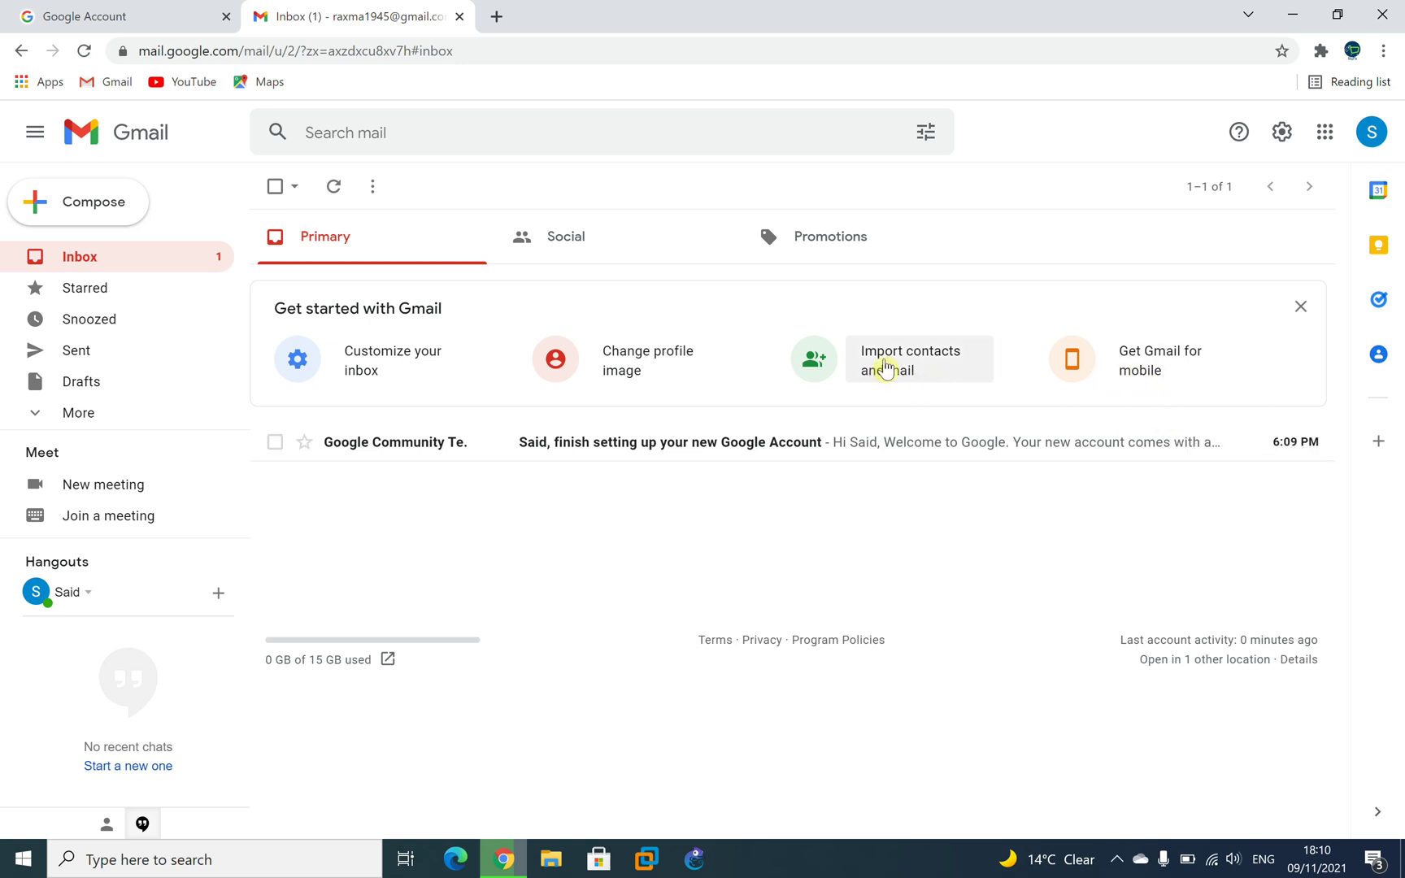
Tick off the Gmail mobile, profile image and import contacts cards, then open Customize your inbox.
click(1135, 377)
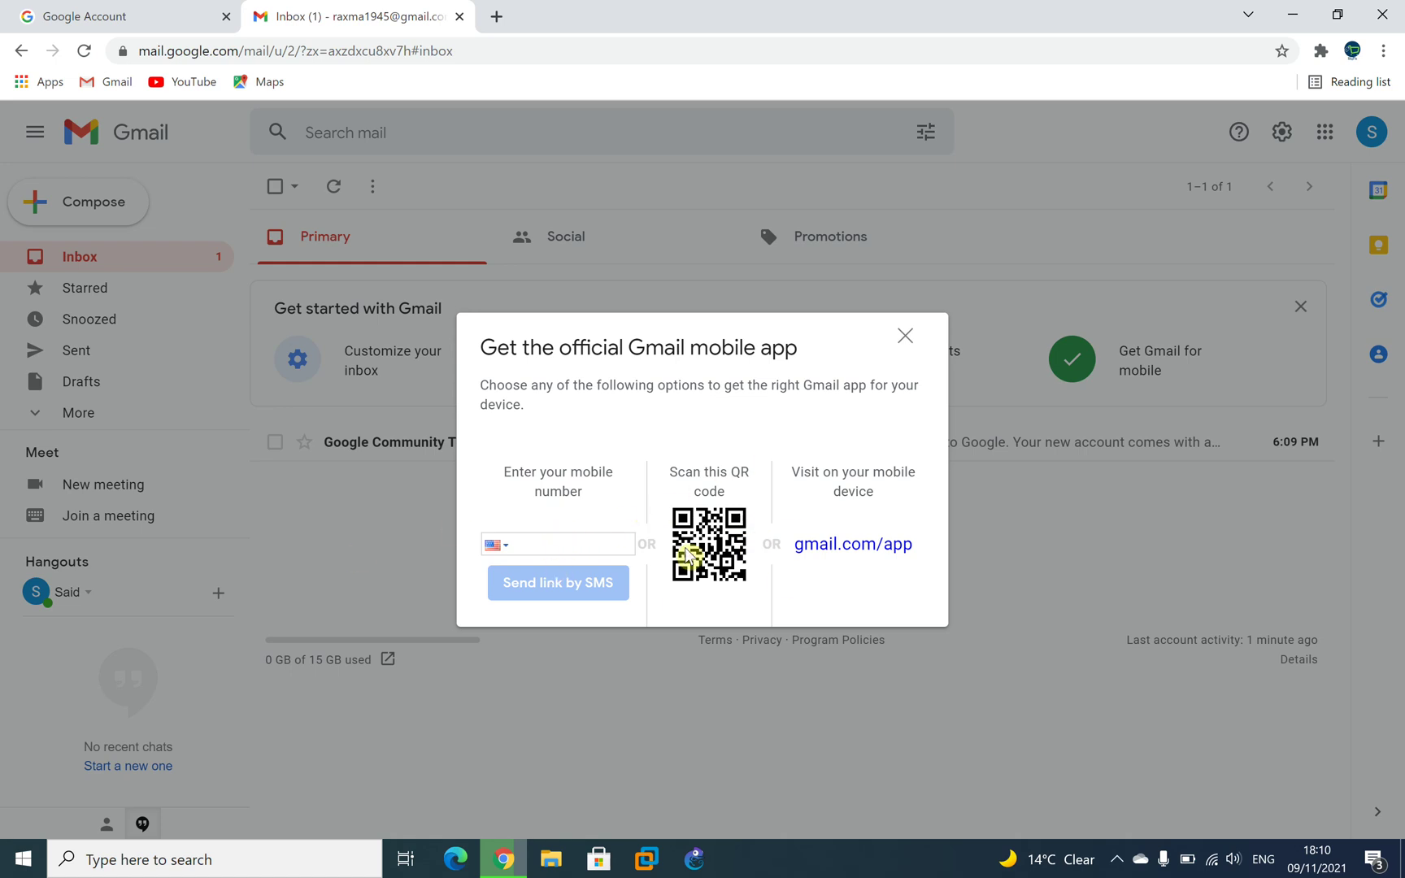
click(905, 335)
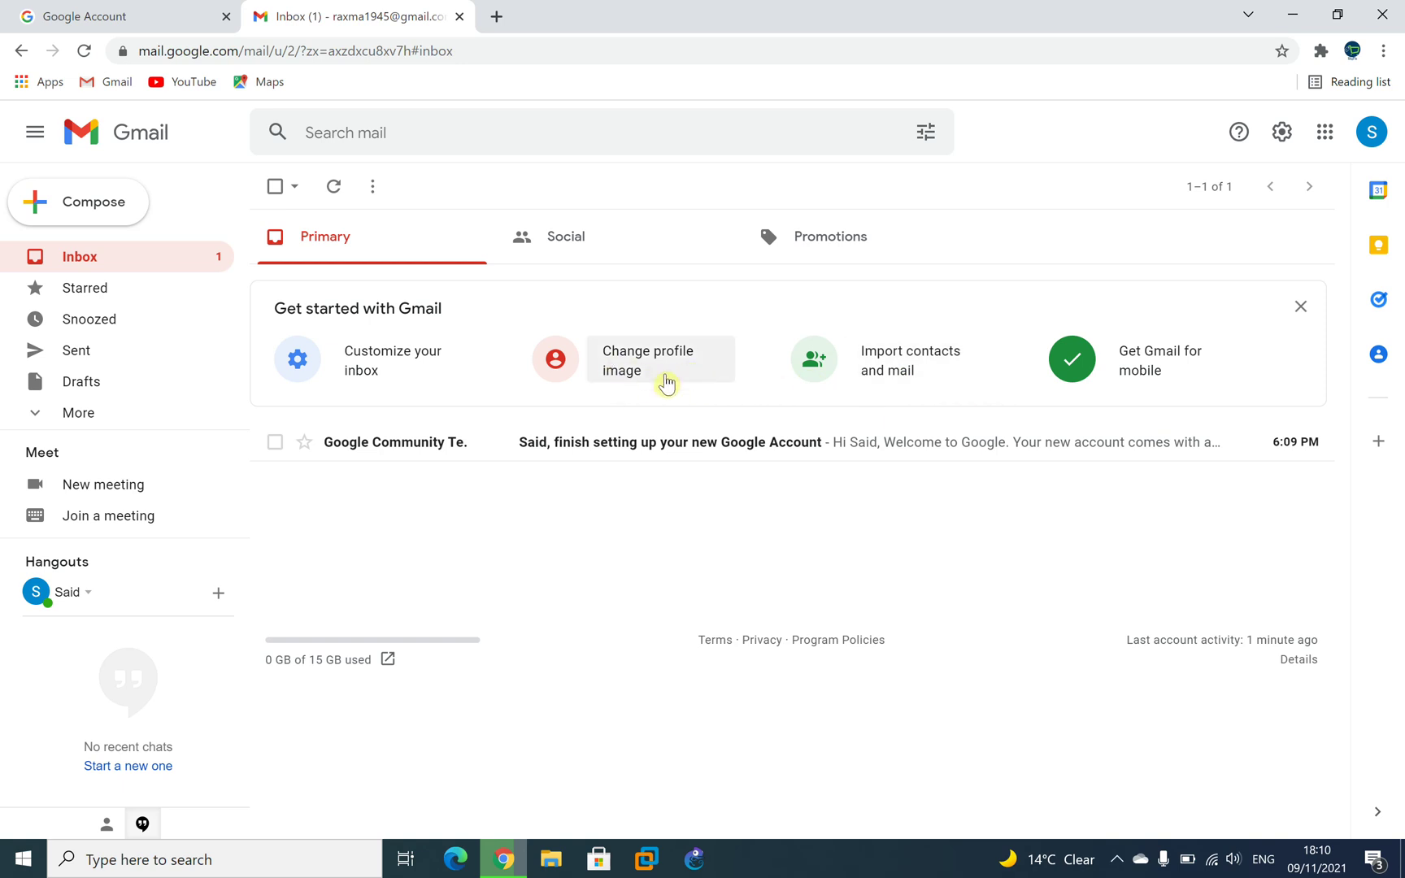
click(664, 368)
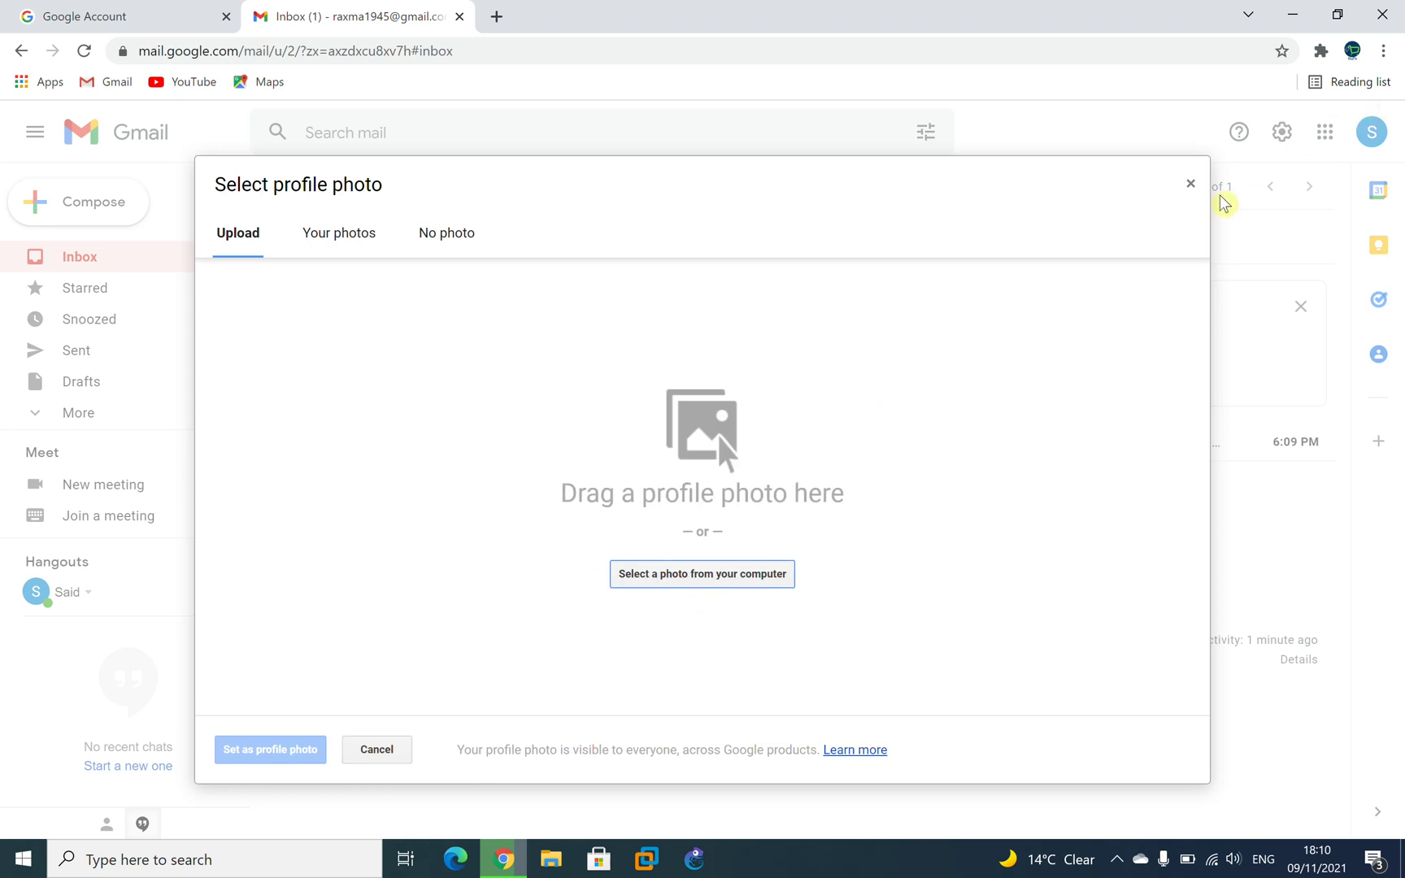
click(1189, 188)
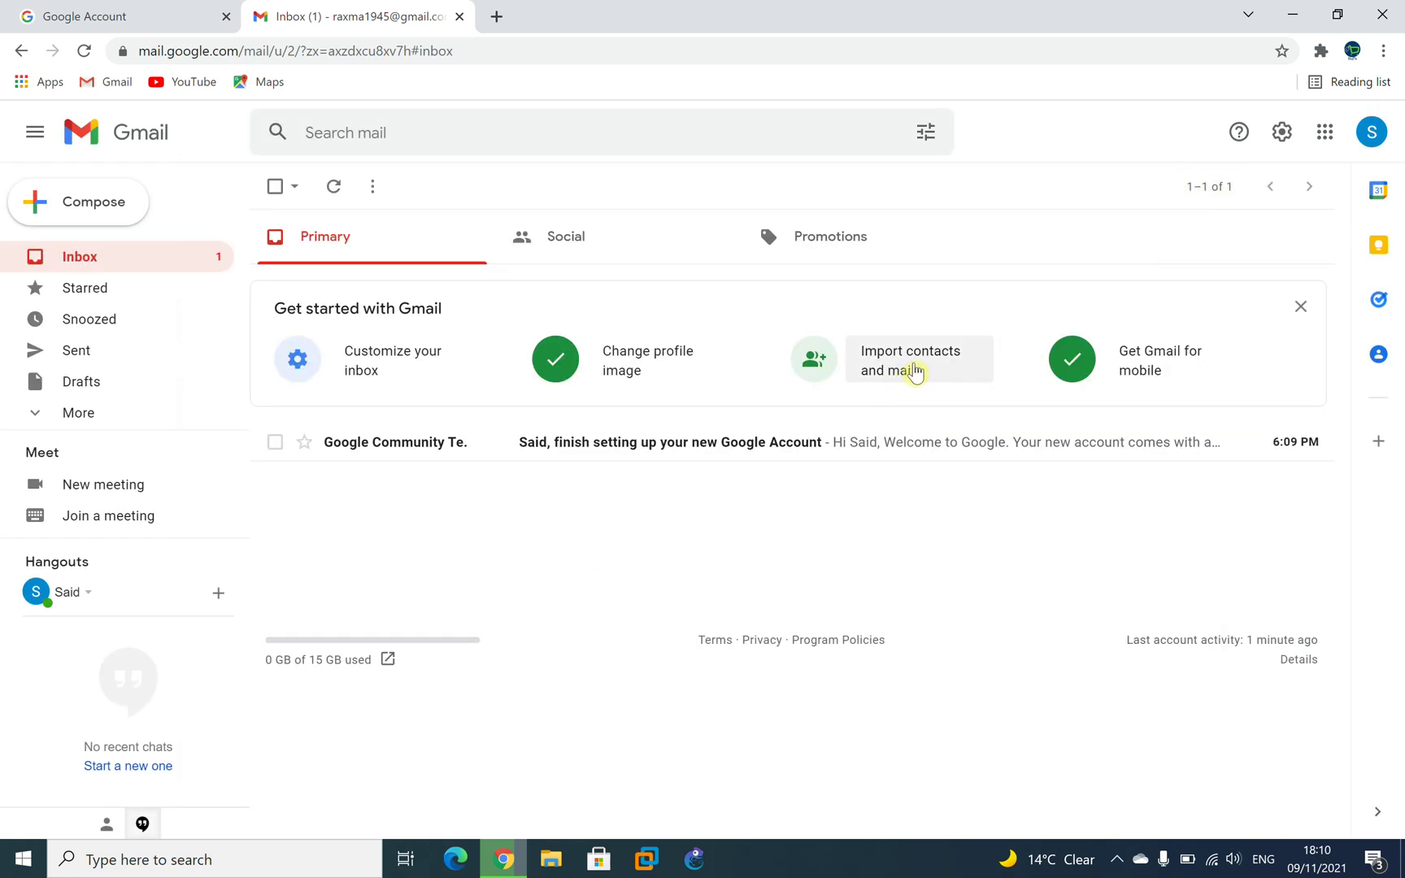
click(906, 372)
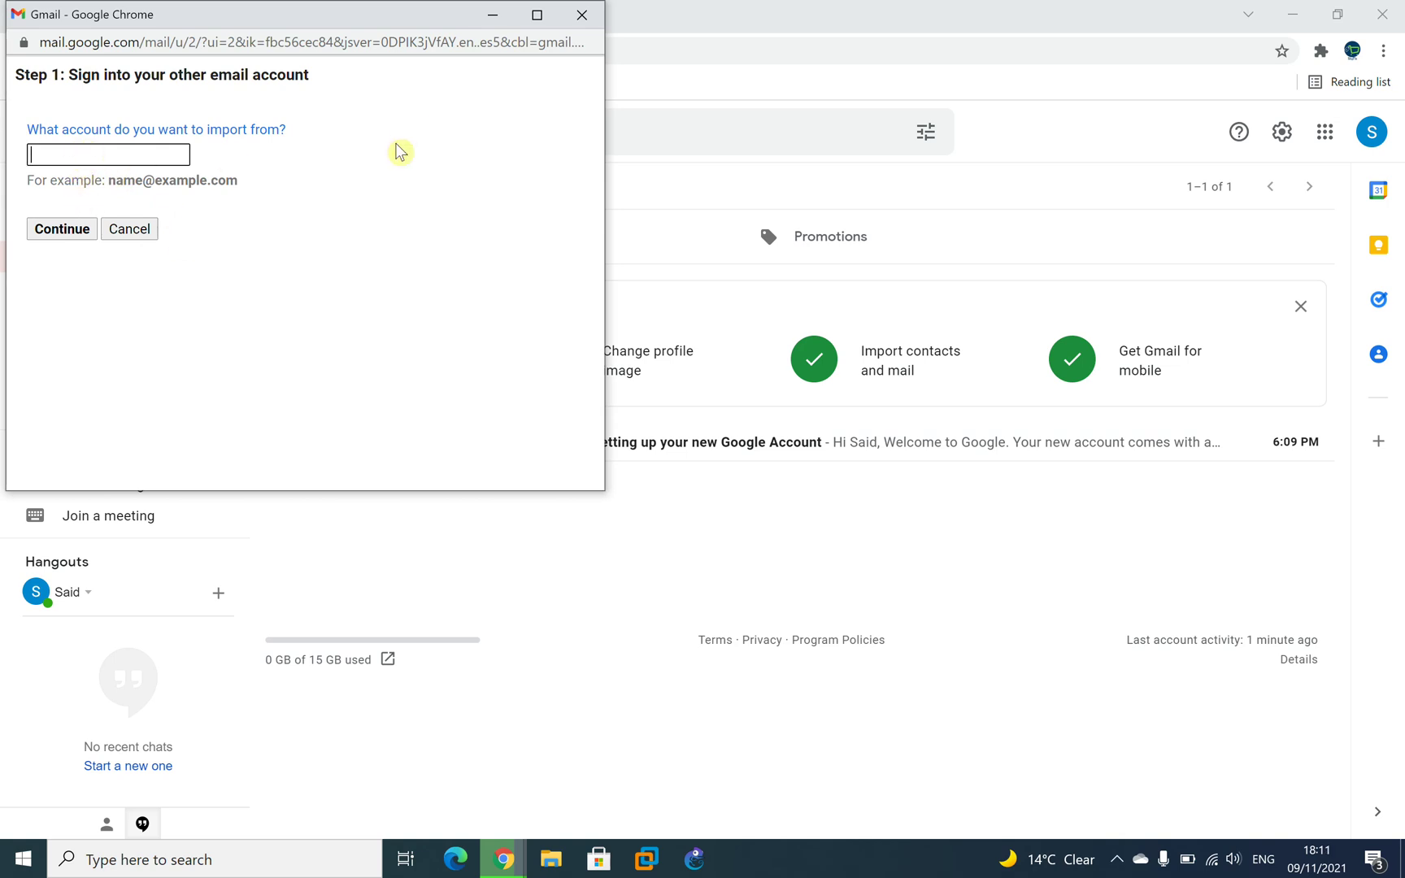
click(580, 16)
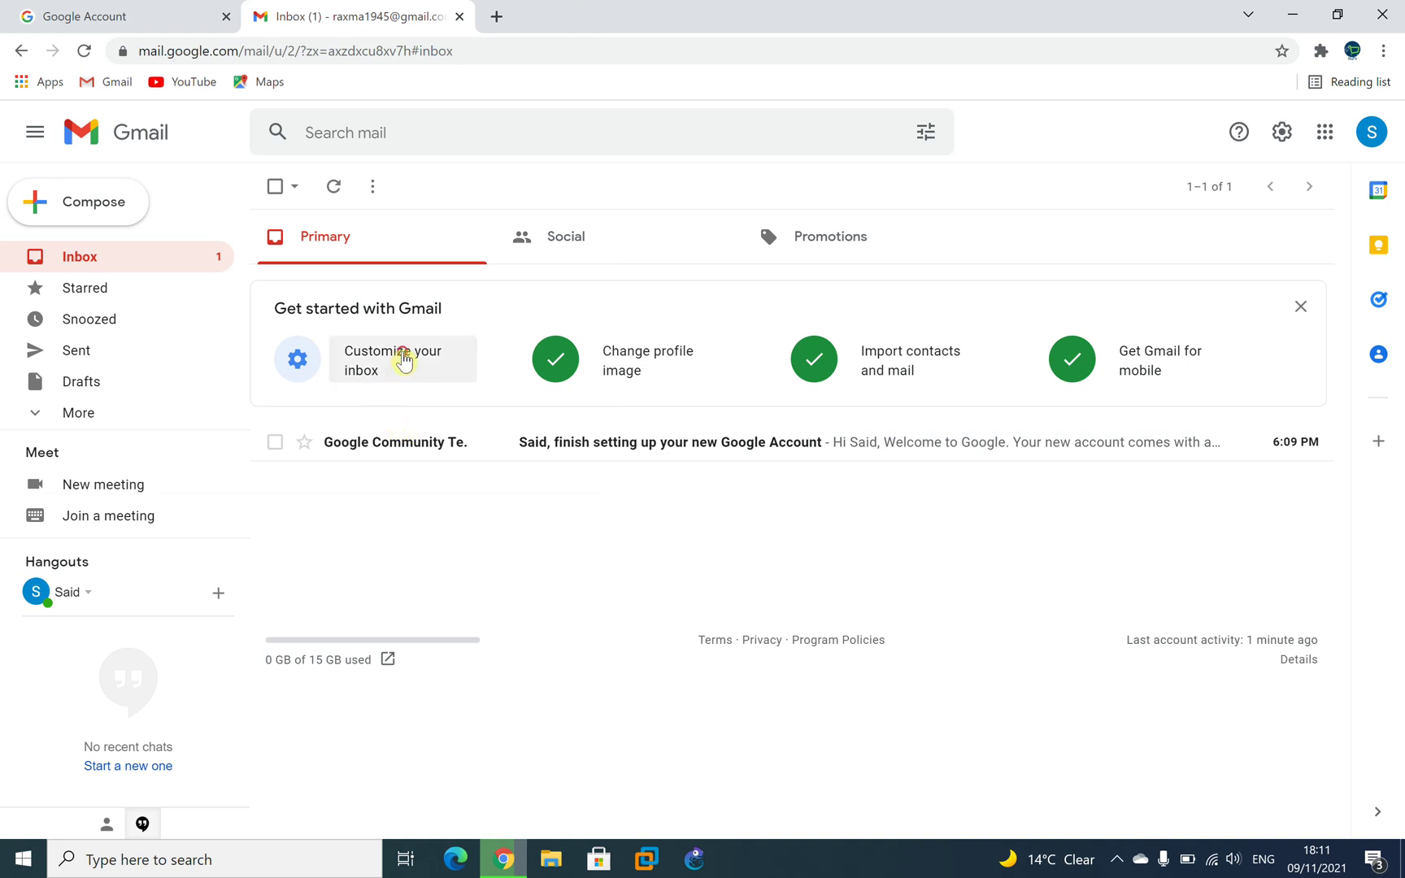
click(399, 362)
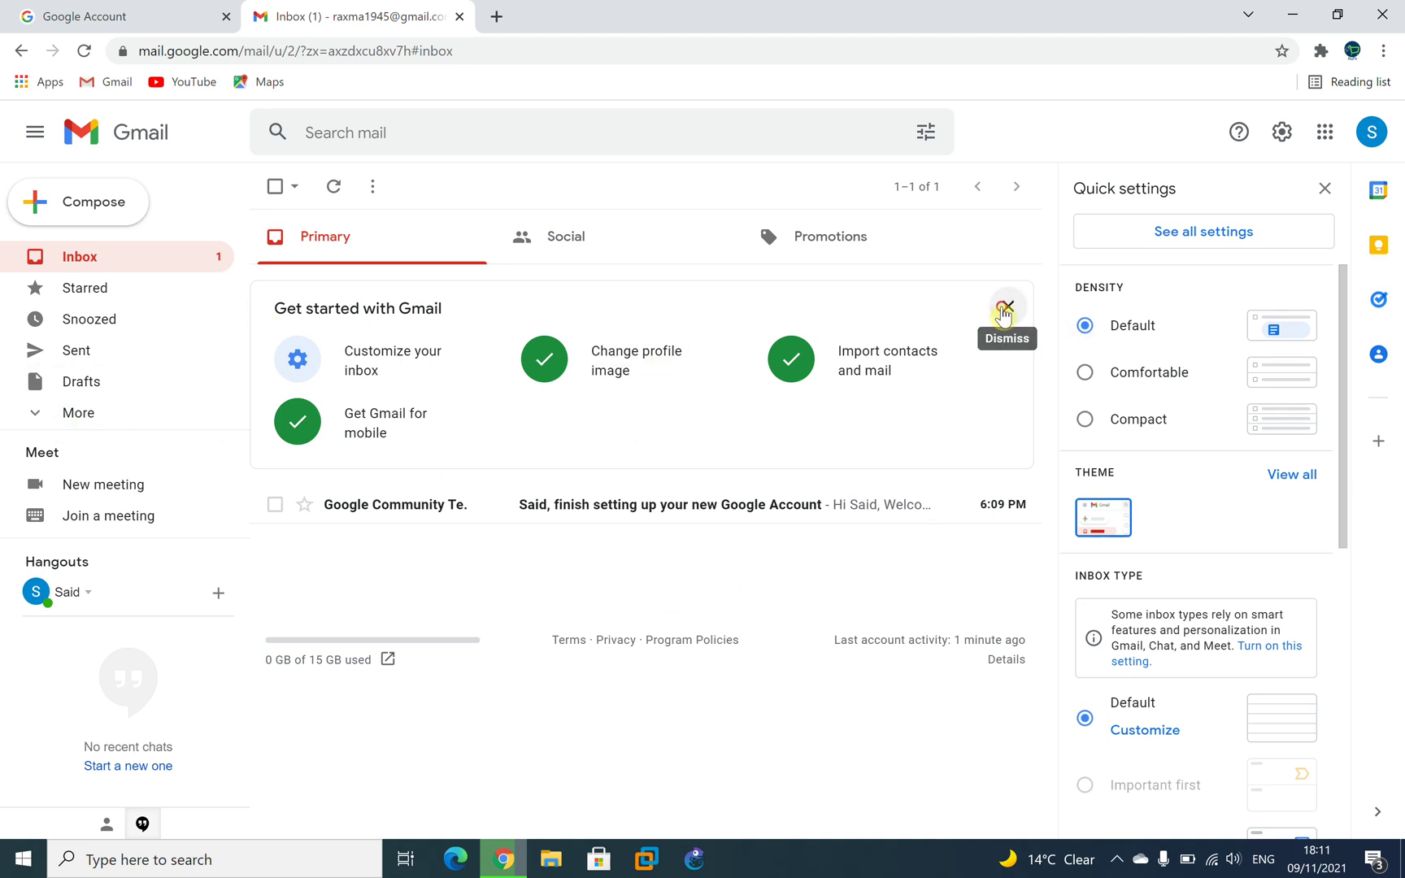
Dismiss the Get started with Gmail card and view the Sent folder.
click(1007, 307)
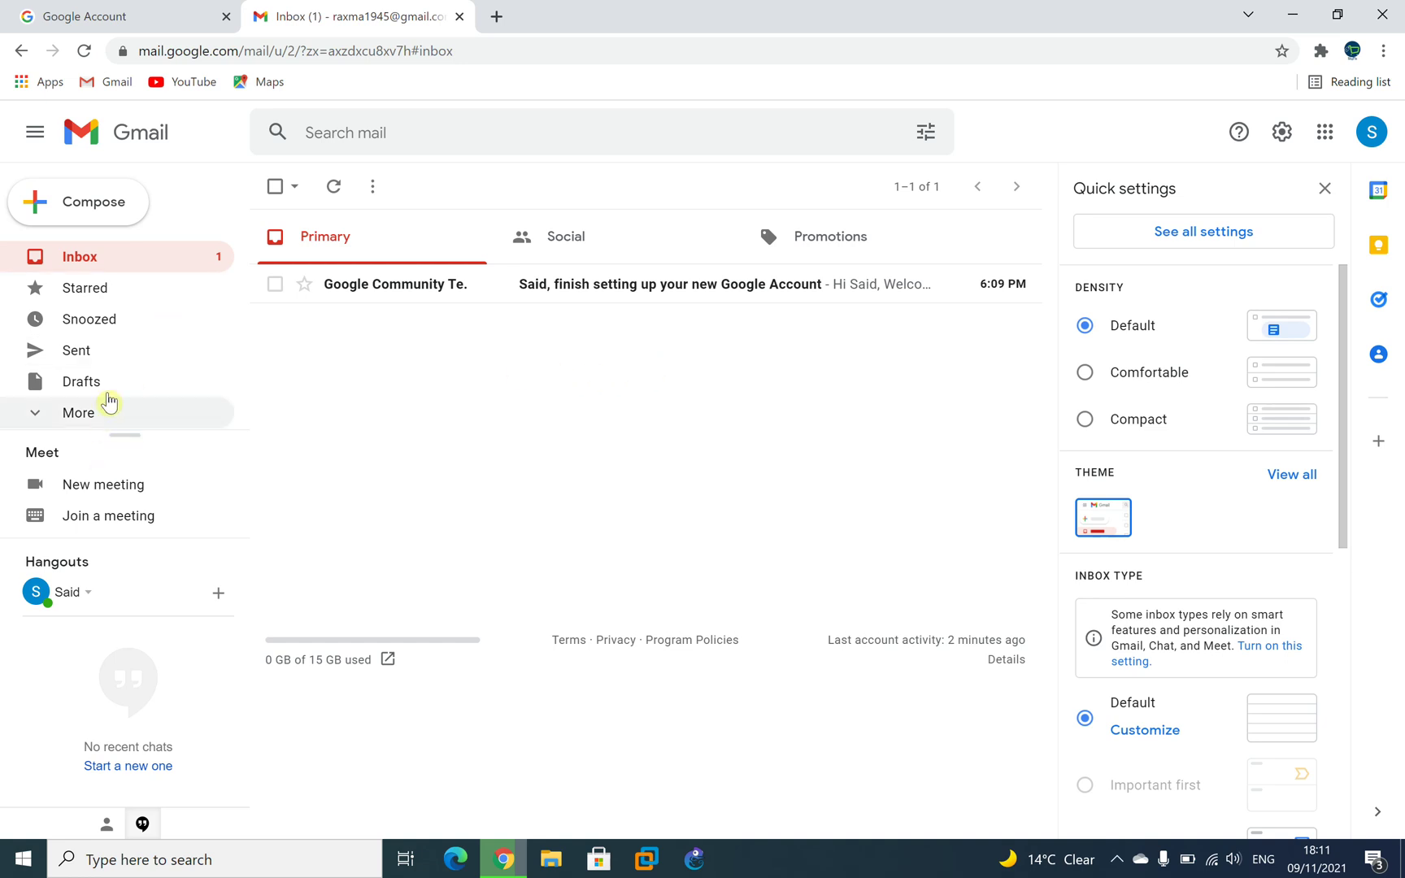
click(98, 413)
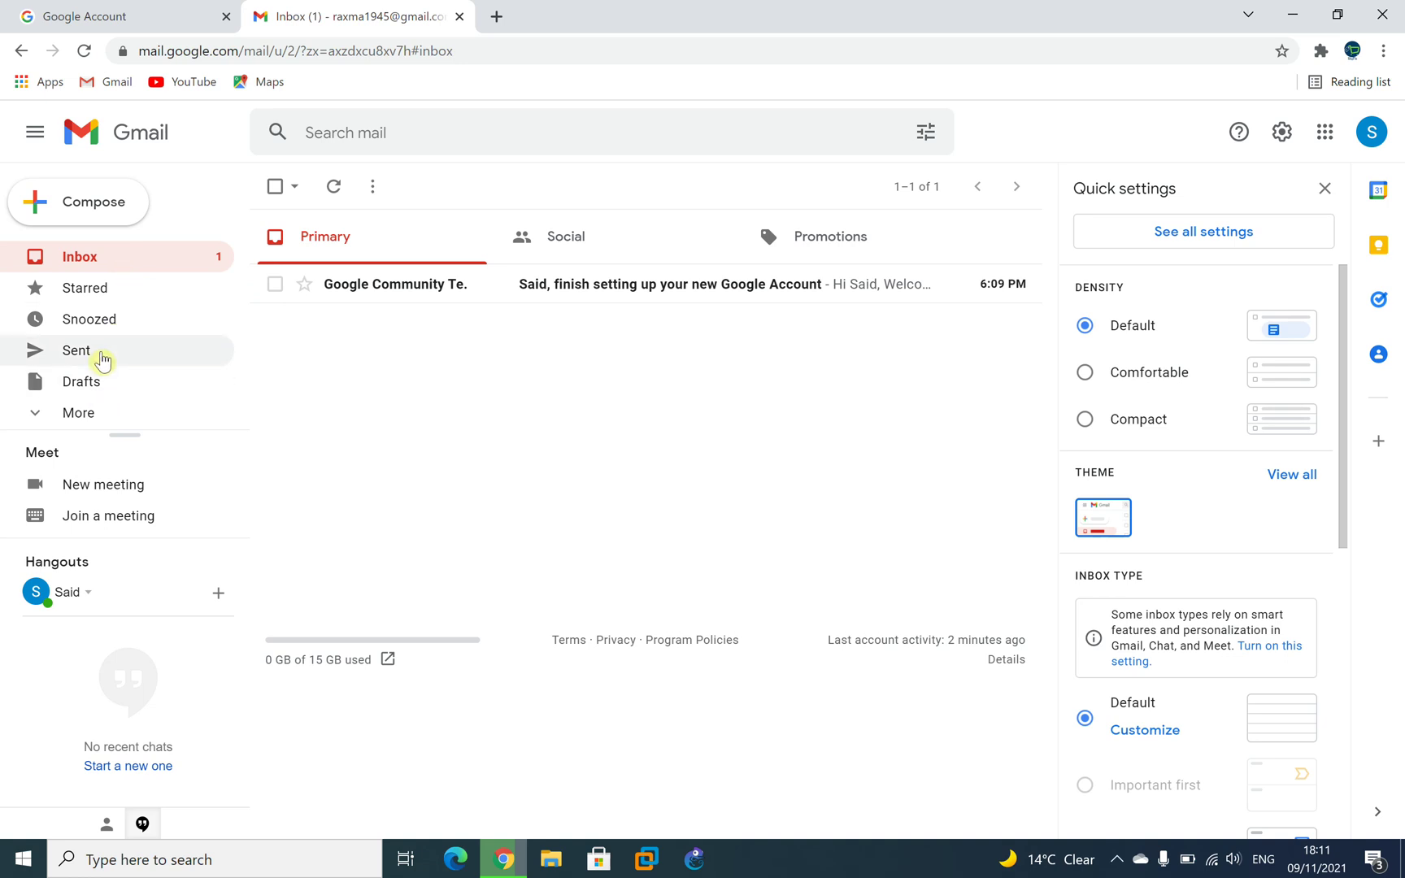
click(100, 358)
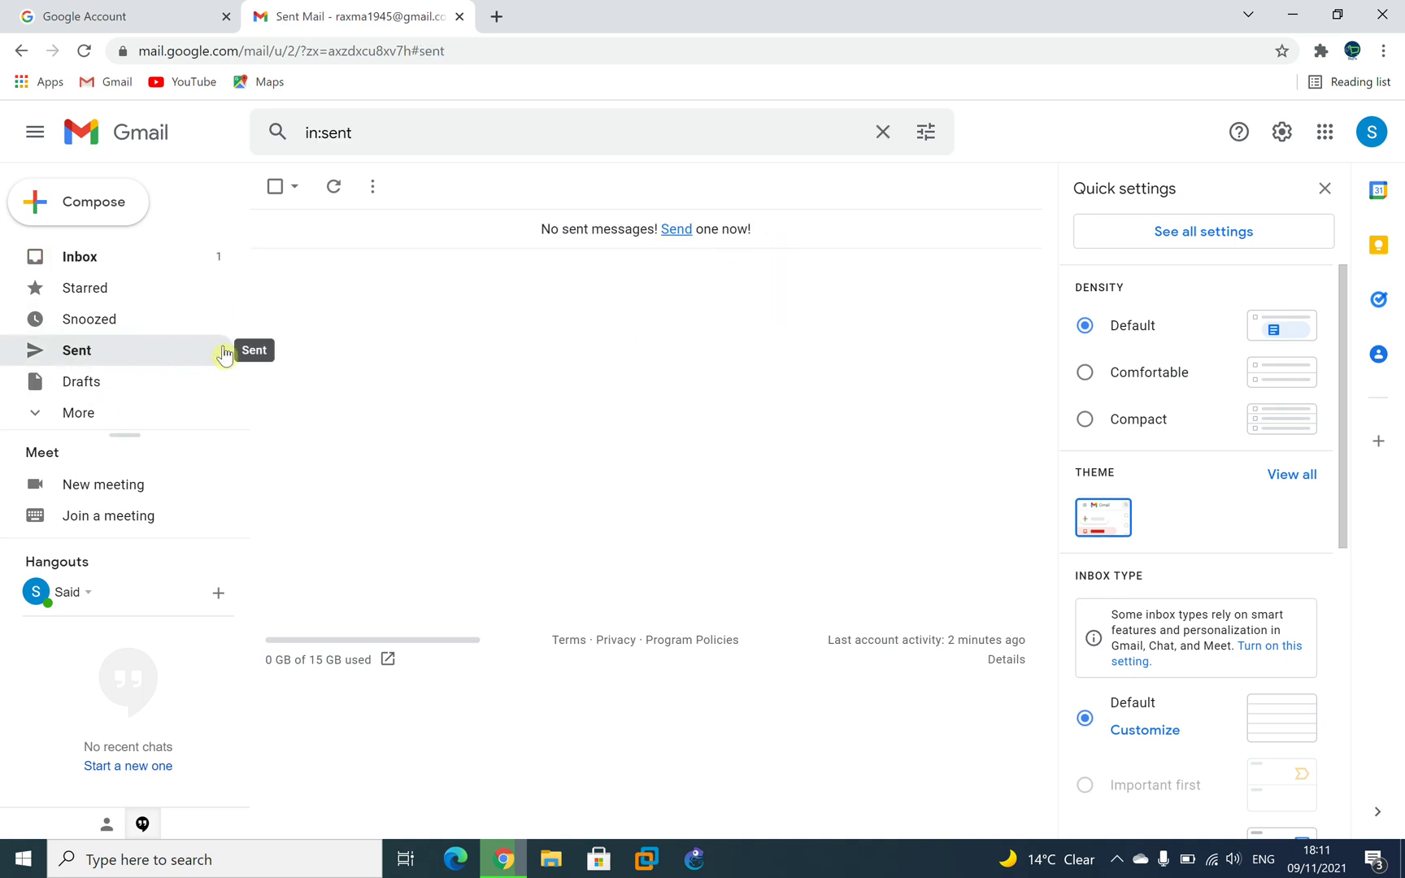
Open the empty Drafts folder from More and start a new video meeting.
click(65, 416)
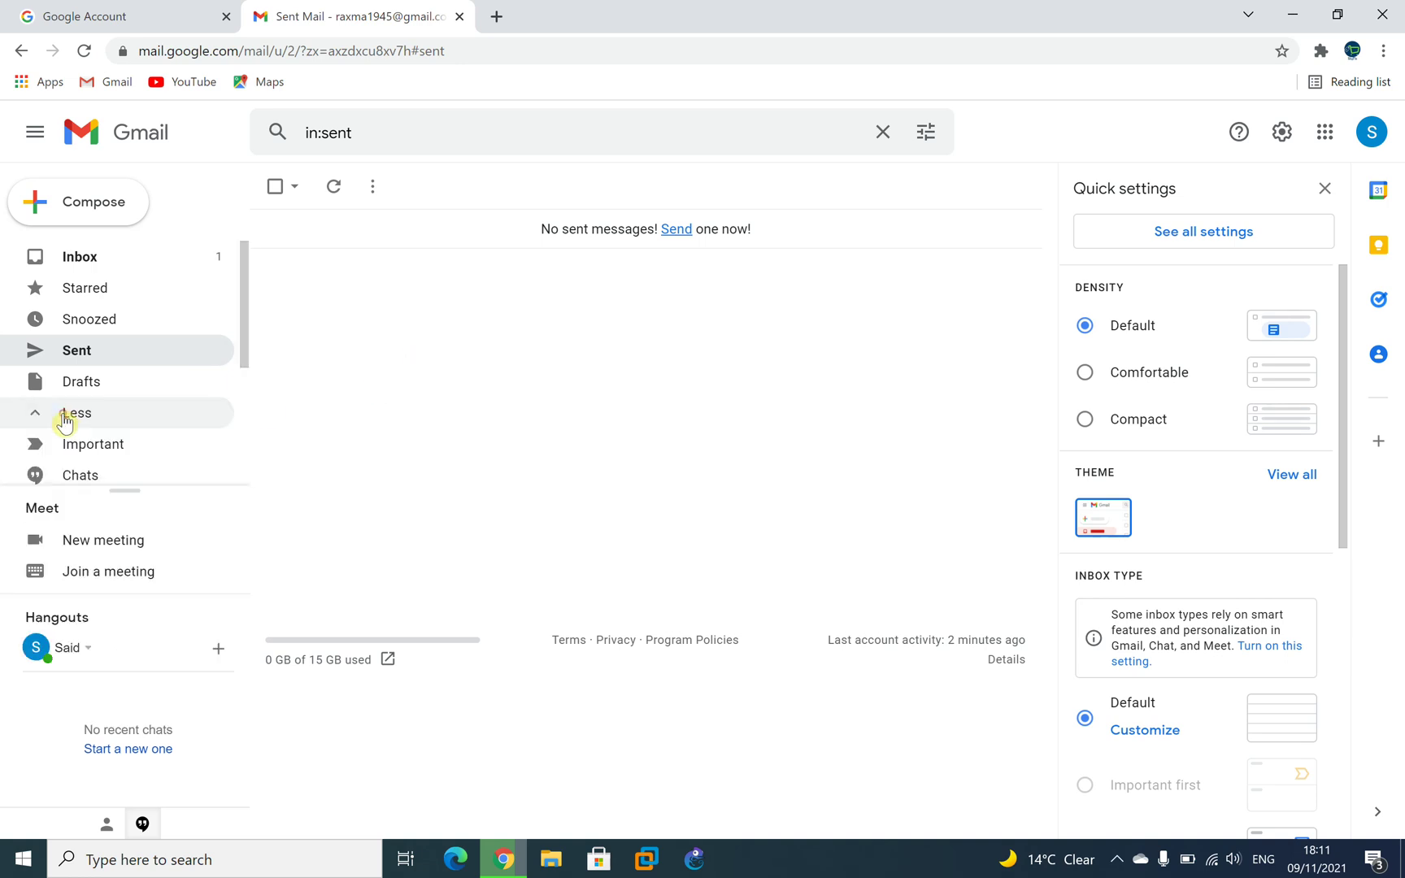
click(99, 389)
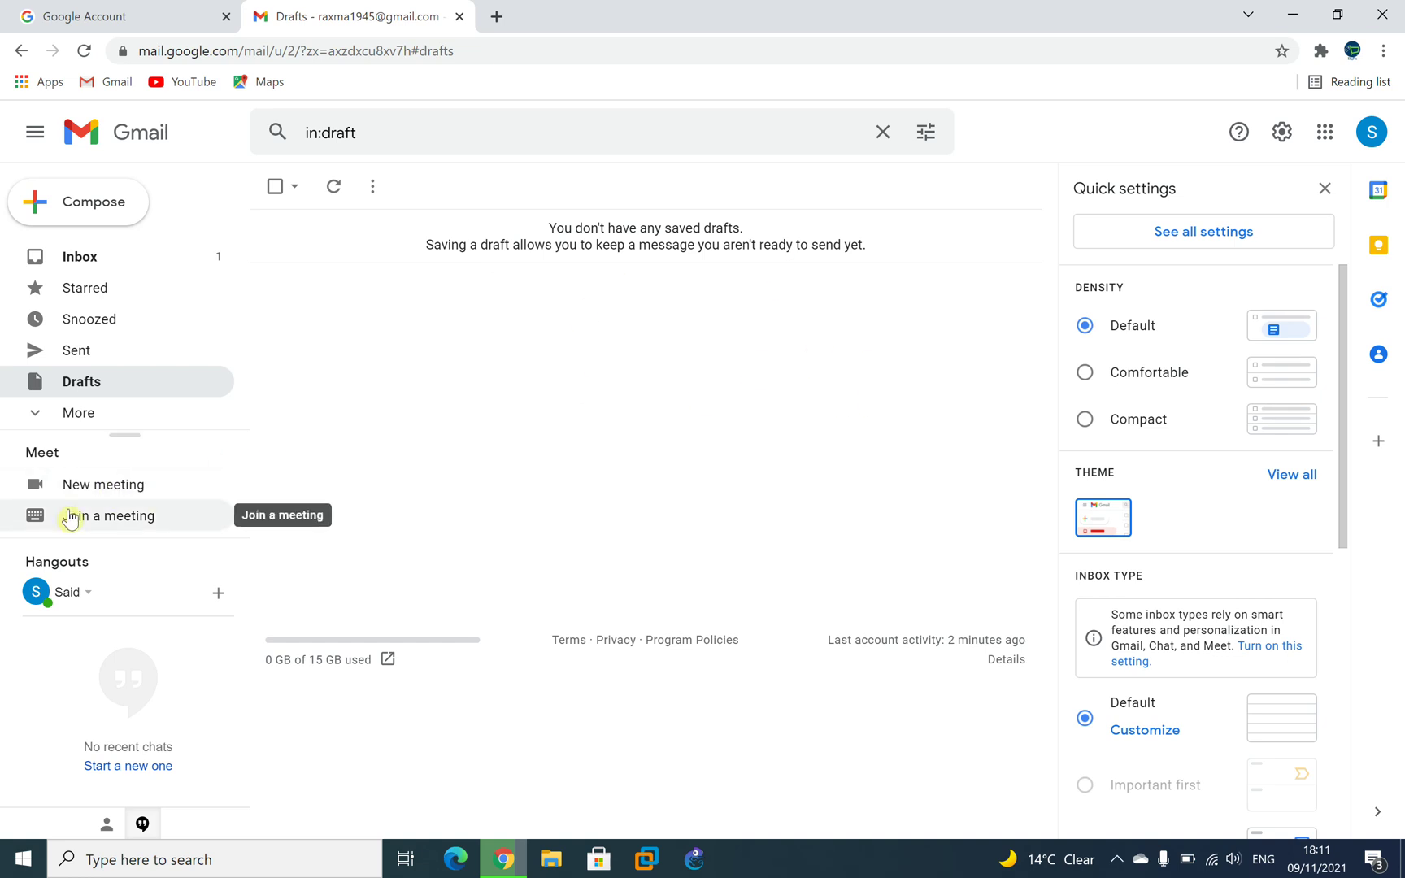
click(114, 486)
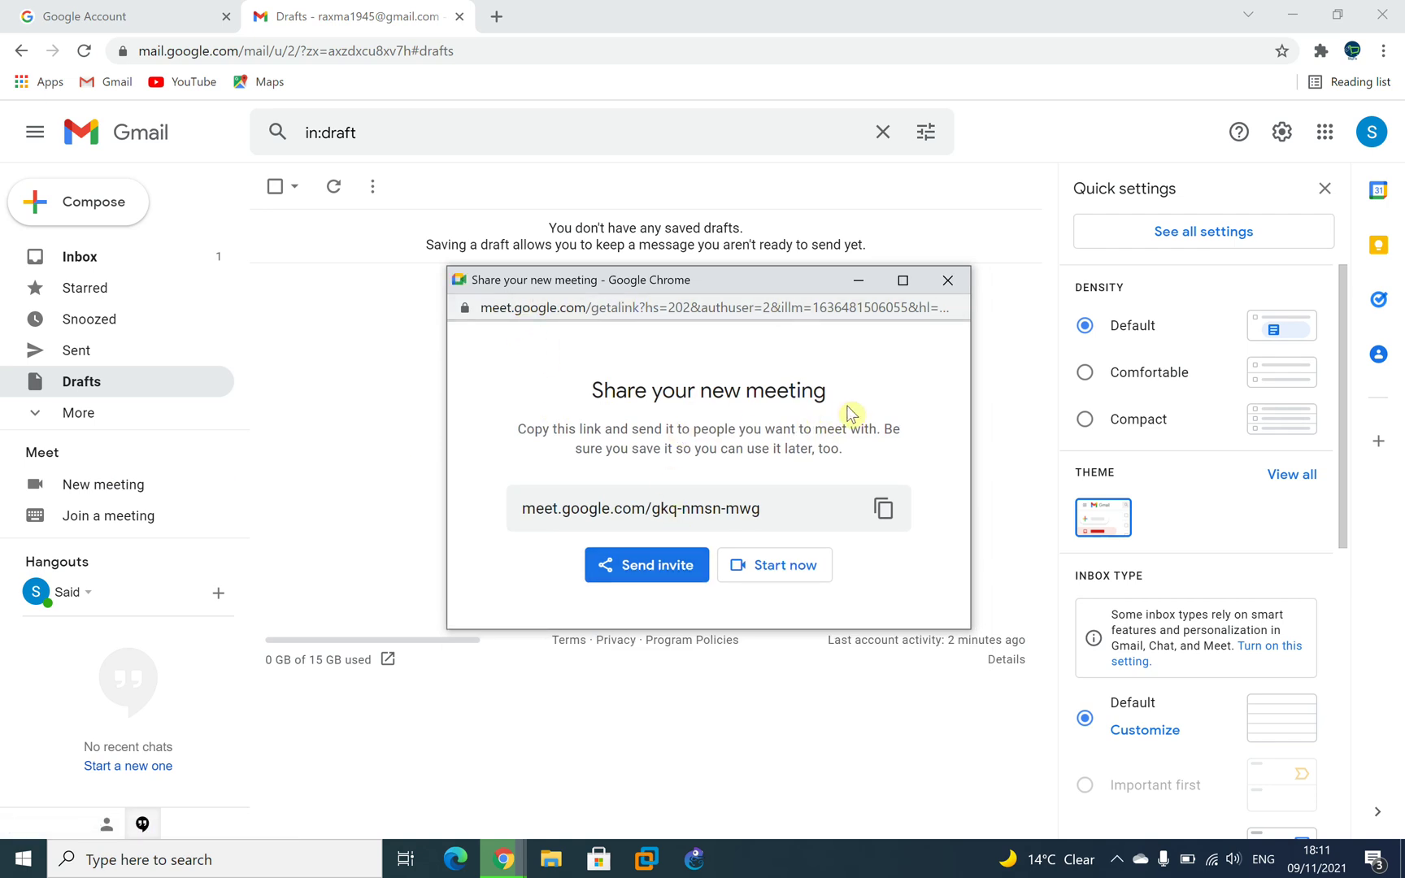
Try Send invite for the generated Meet link, then close the Share your new meeting window.
click(622, 573)
click(947, 280)
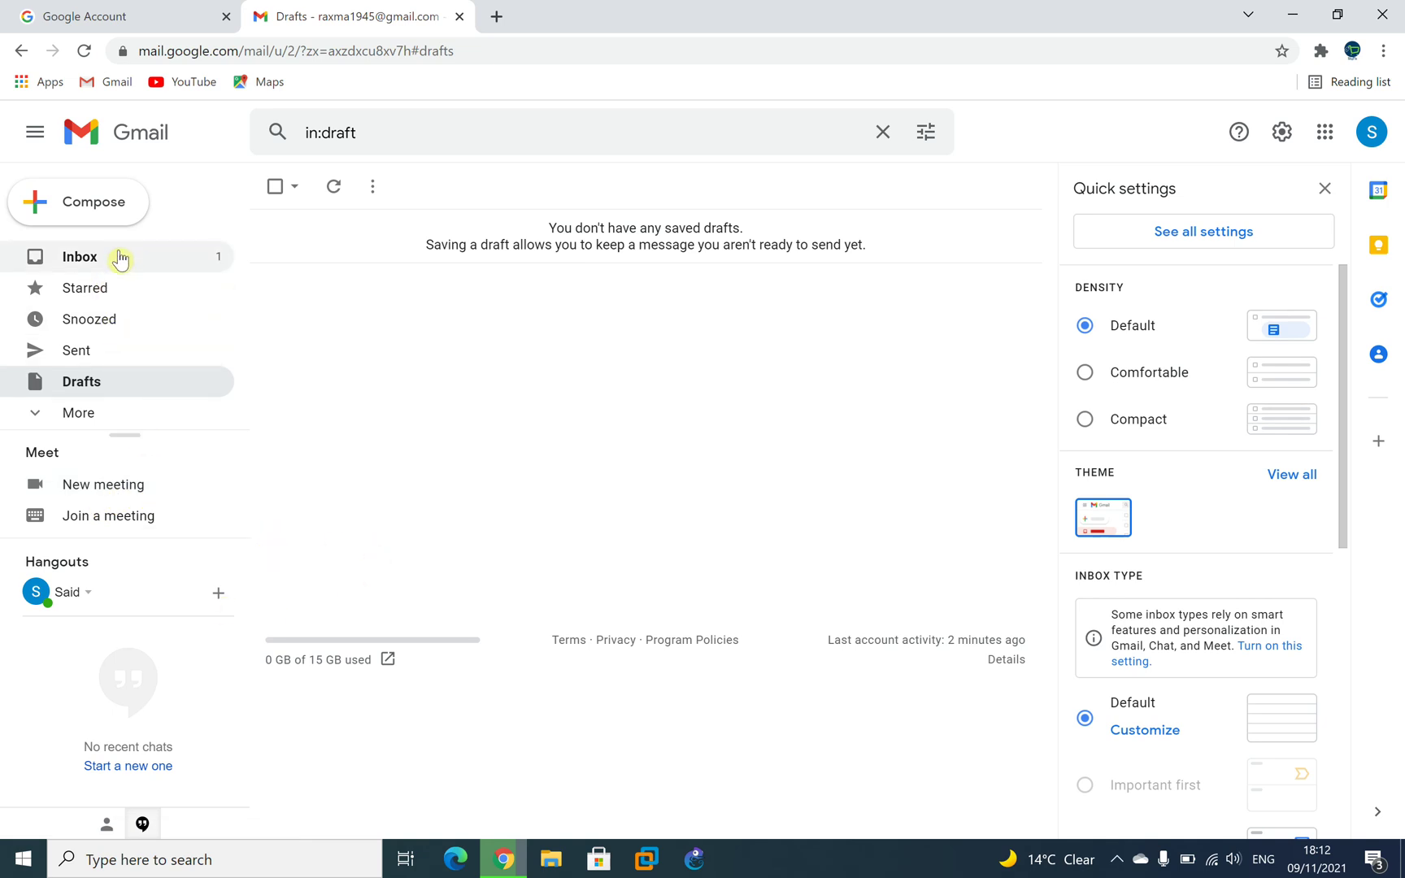
Expand the full folder list and browse the Trash and Spam folders.
click(81, 412)
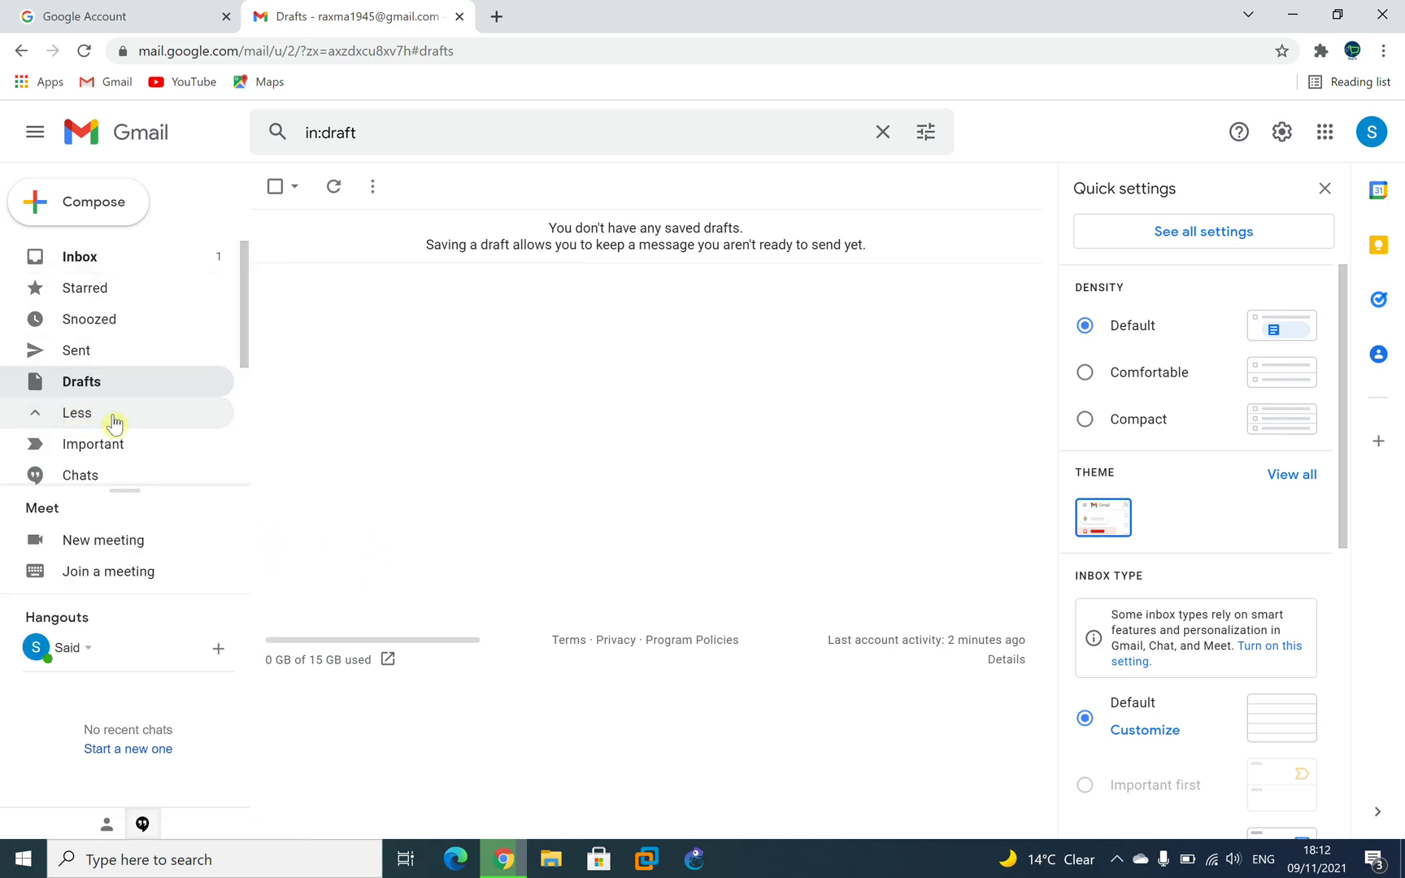
scroll(226, 451, down, 5)
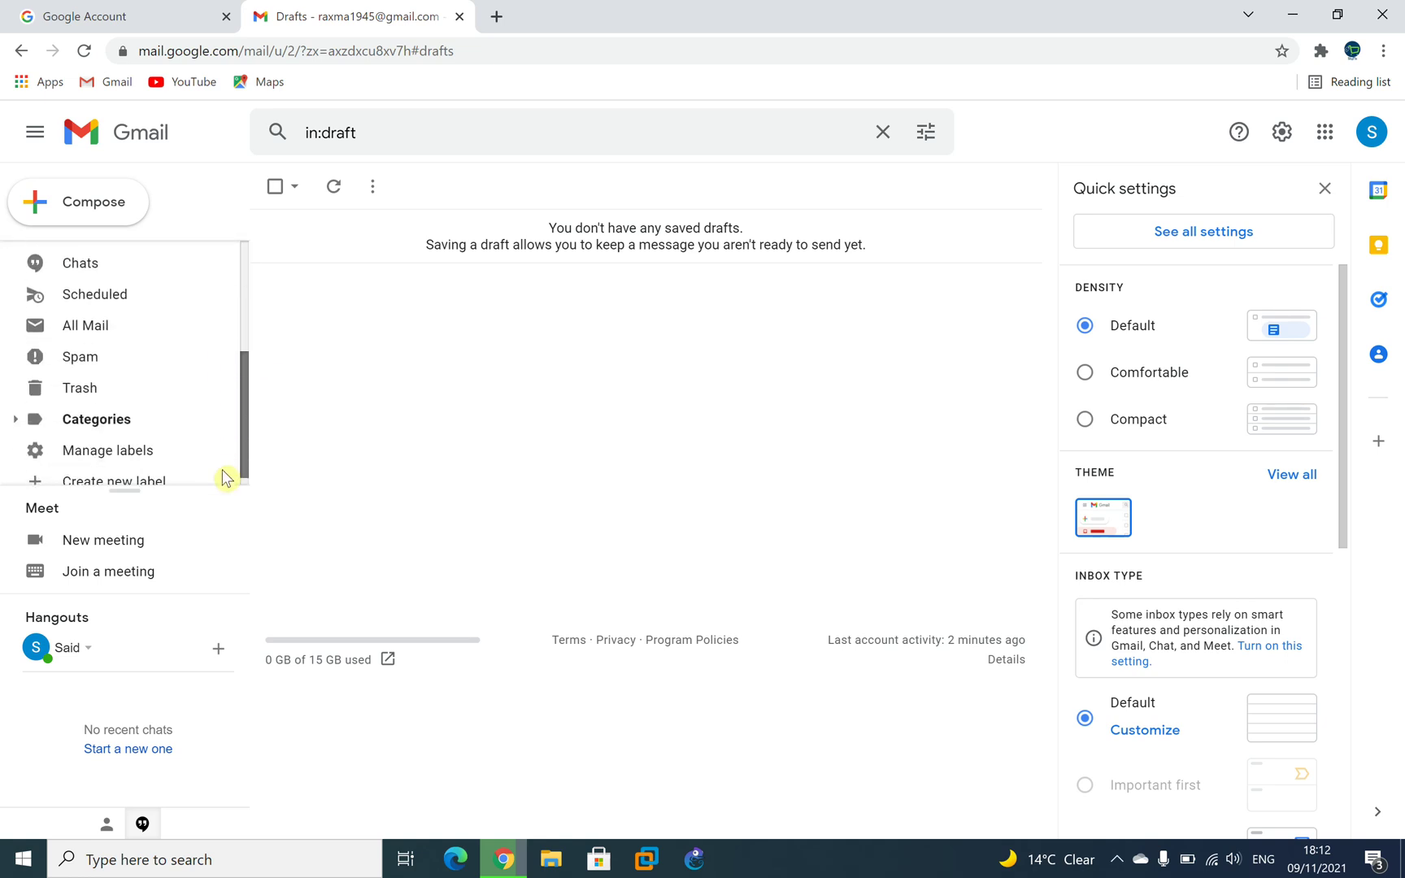
click(96, 378)
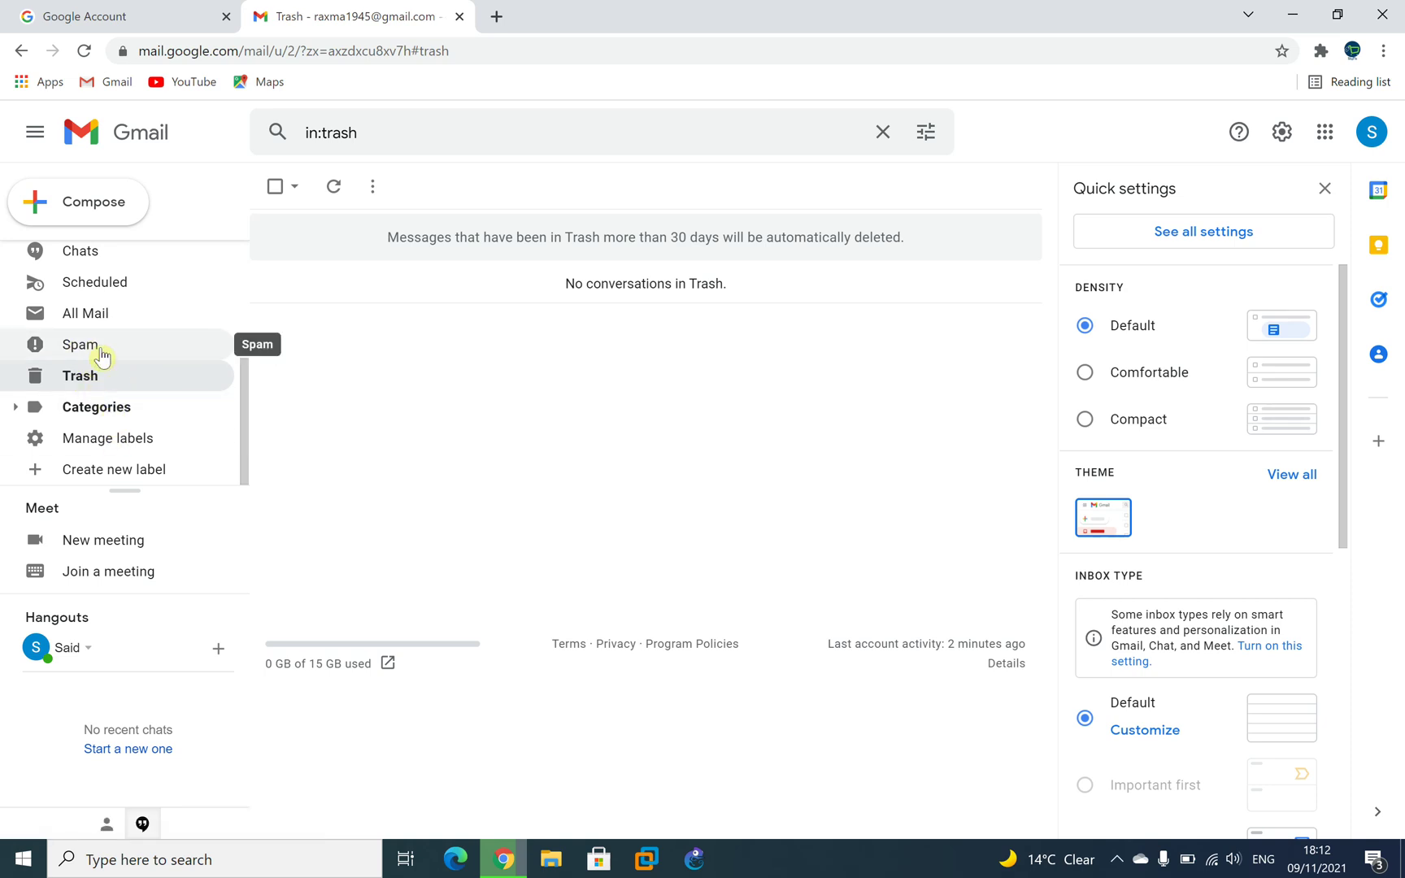
click(98, 357)
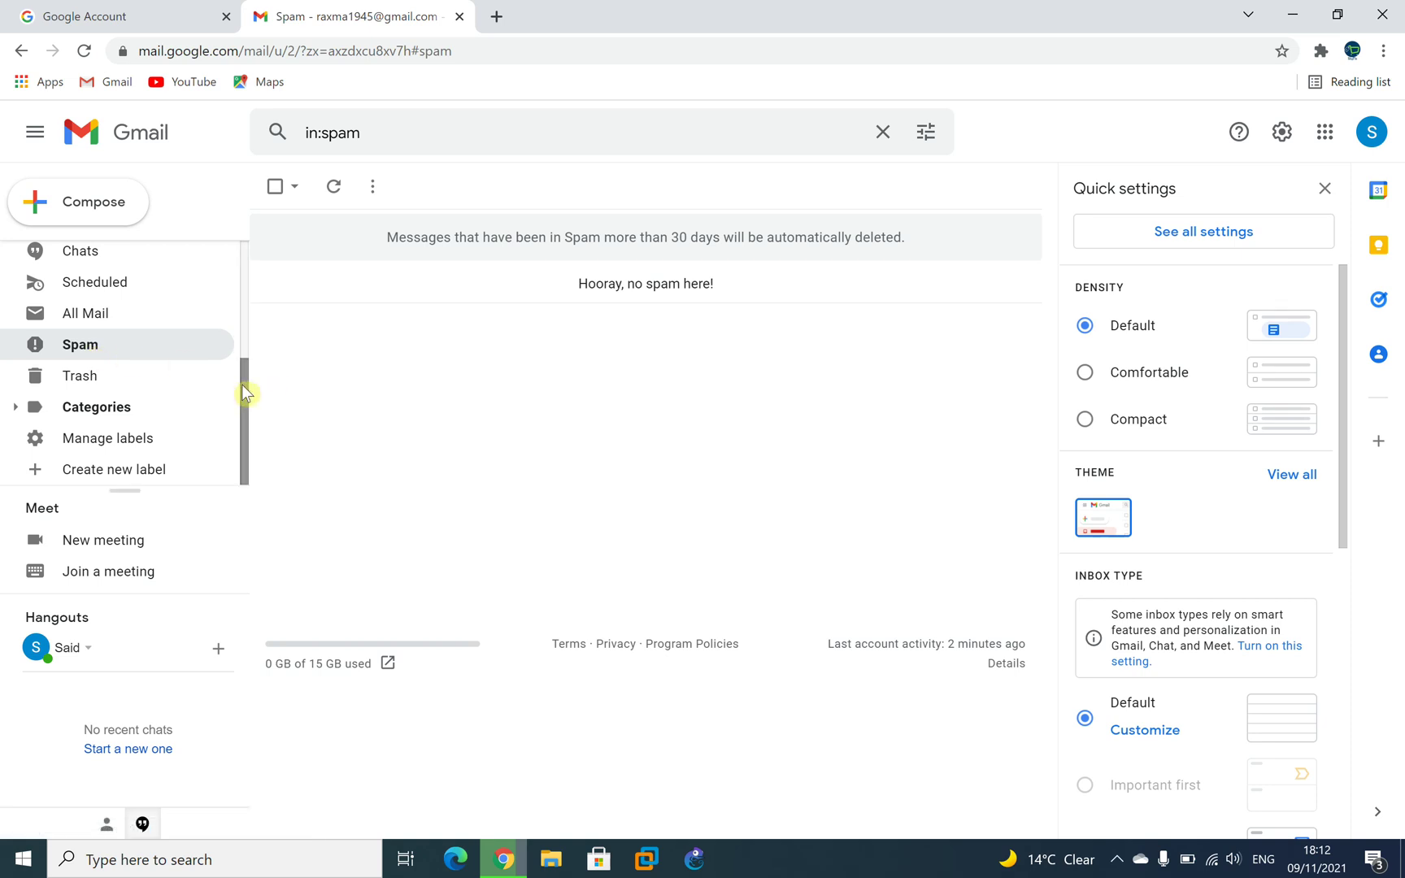
scroll(248, 358, up, 1)
drag(251, 371, 251, 383)
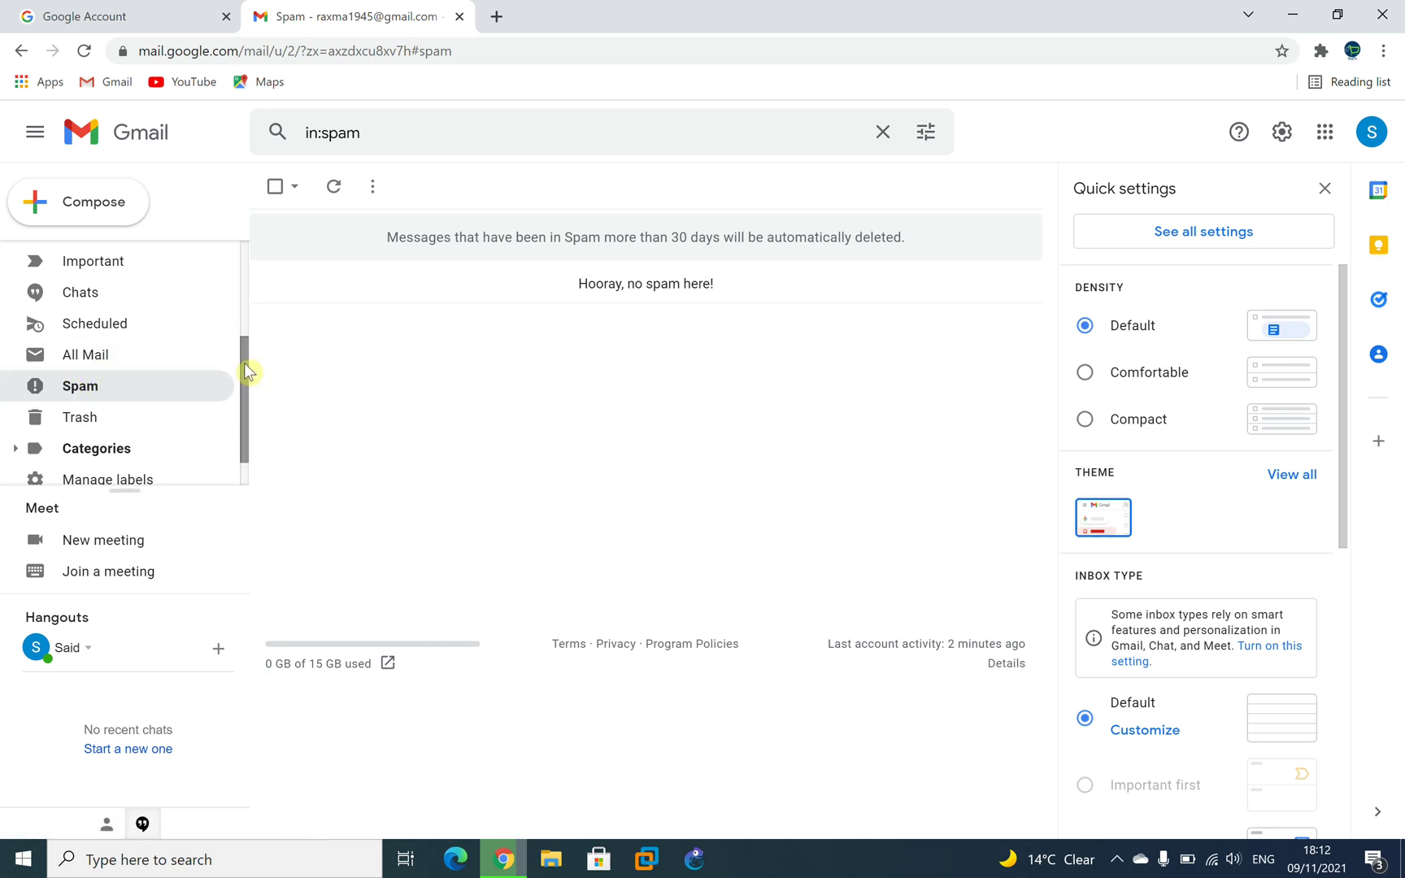
drag(248, 374, 231, 402)
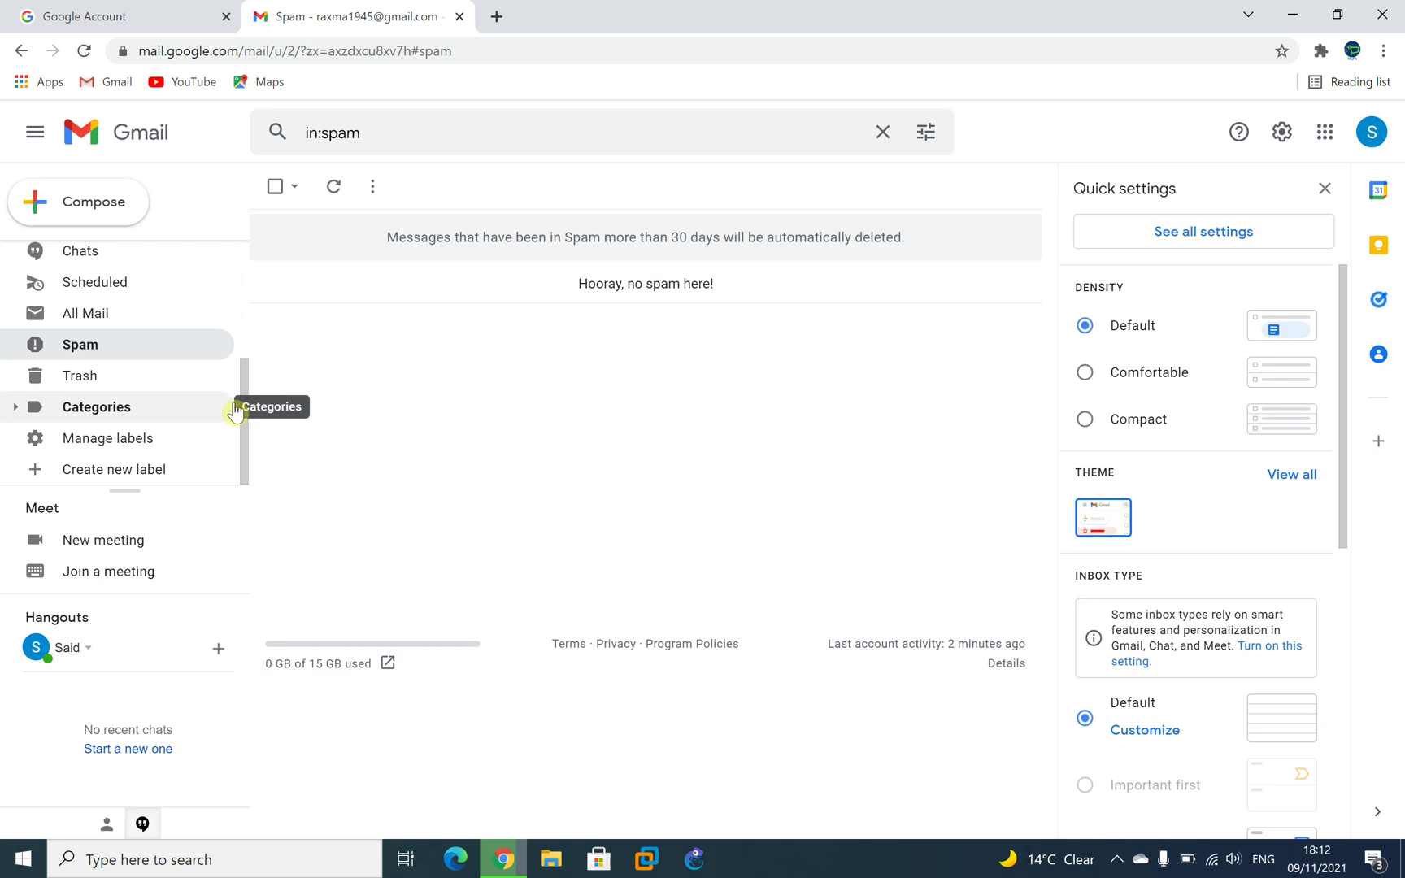
drag(241, 404, 270, 273)
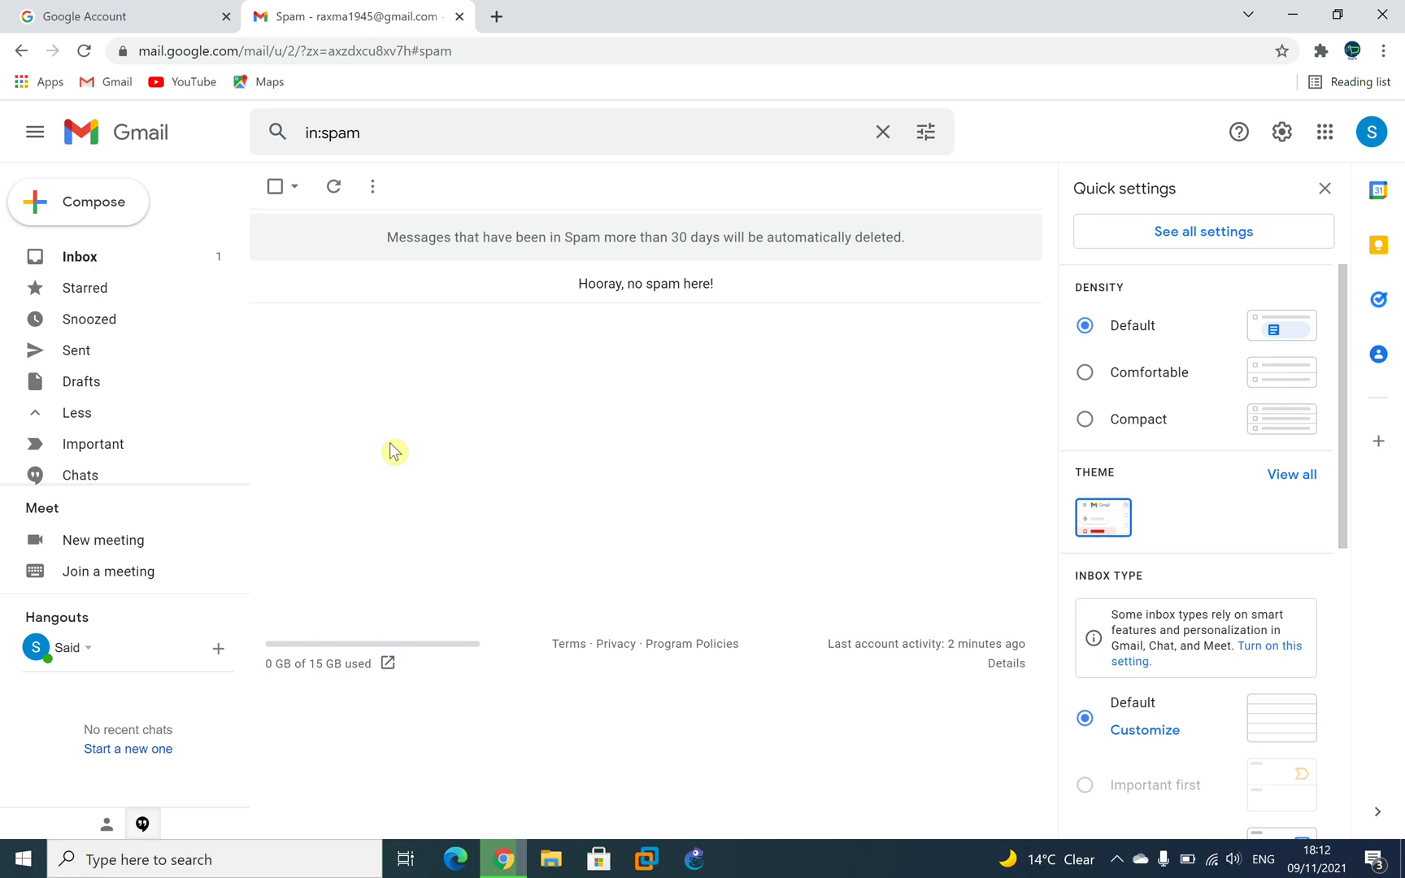
Return to the Inbox, then recheck Spam and finish in the empty Trash folder.
click(174, 268)
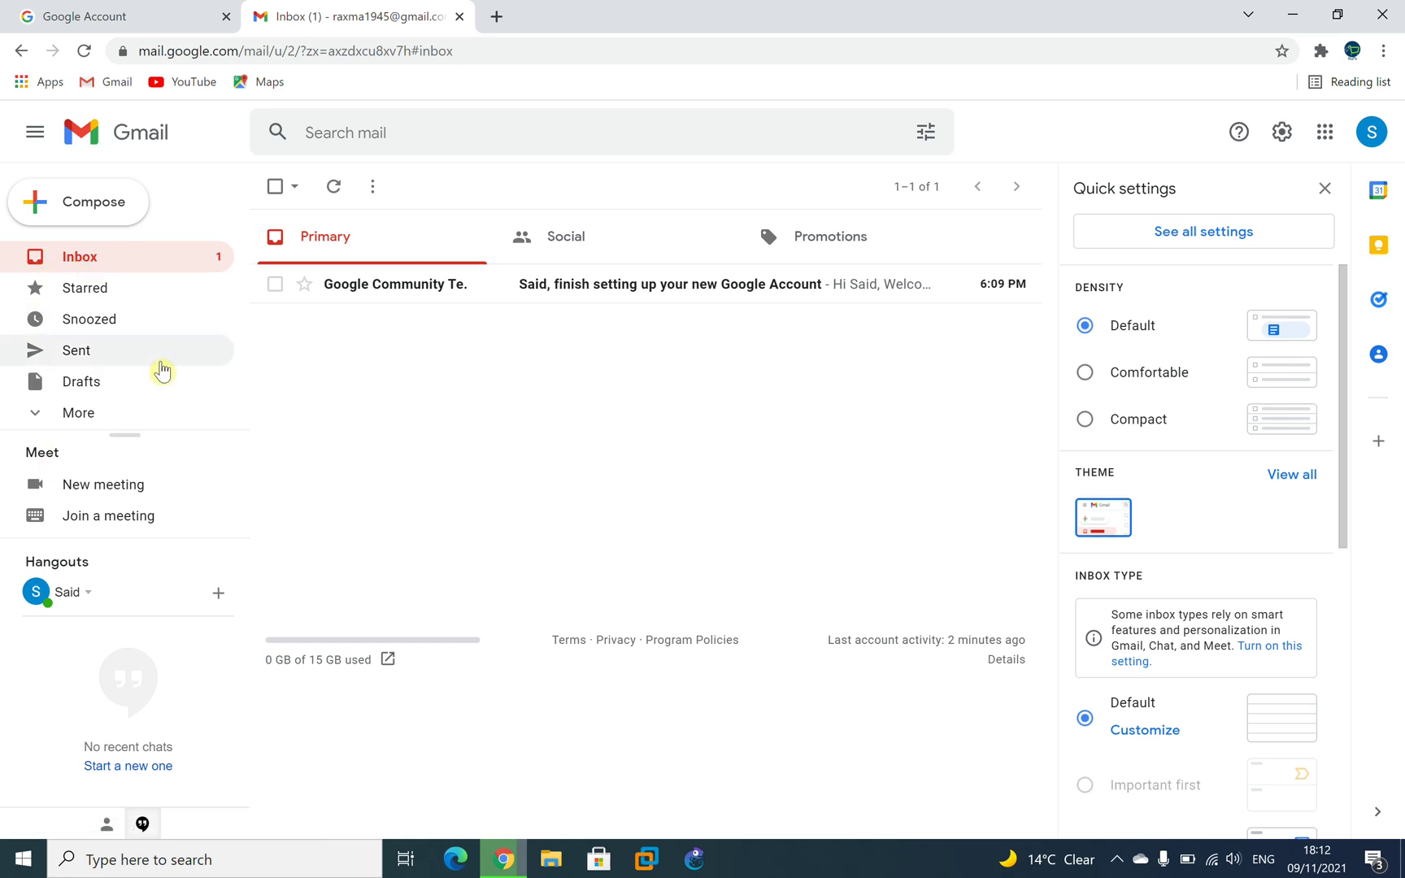
click(81, 412)
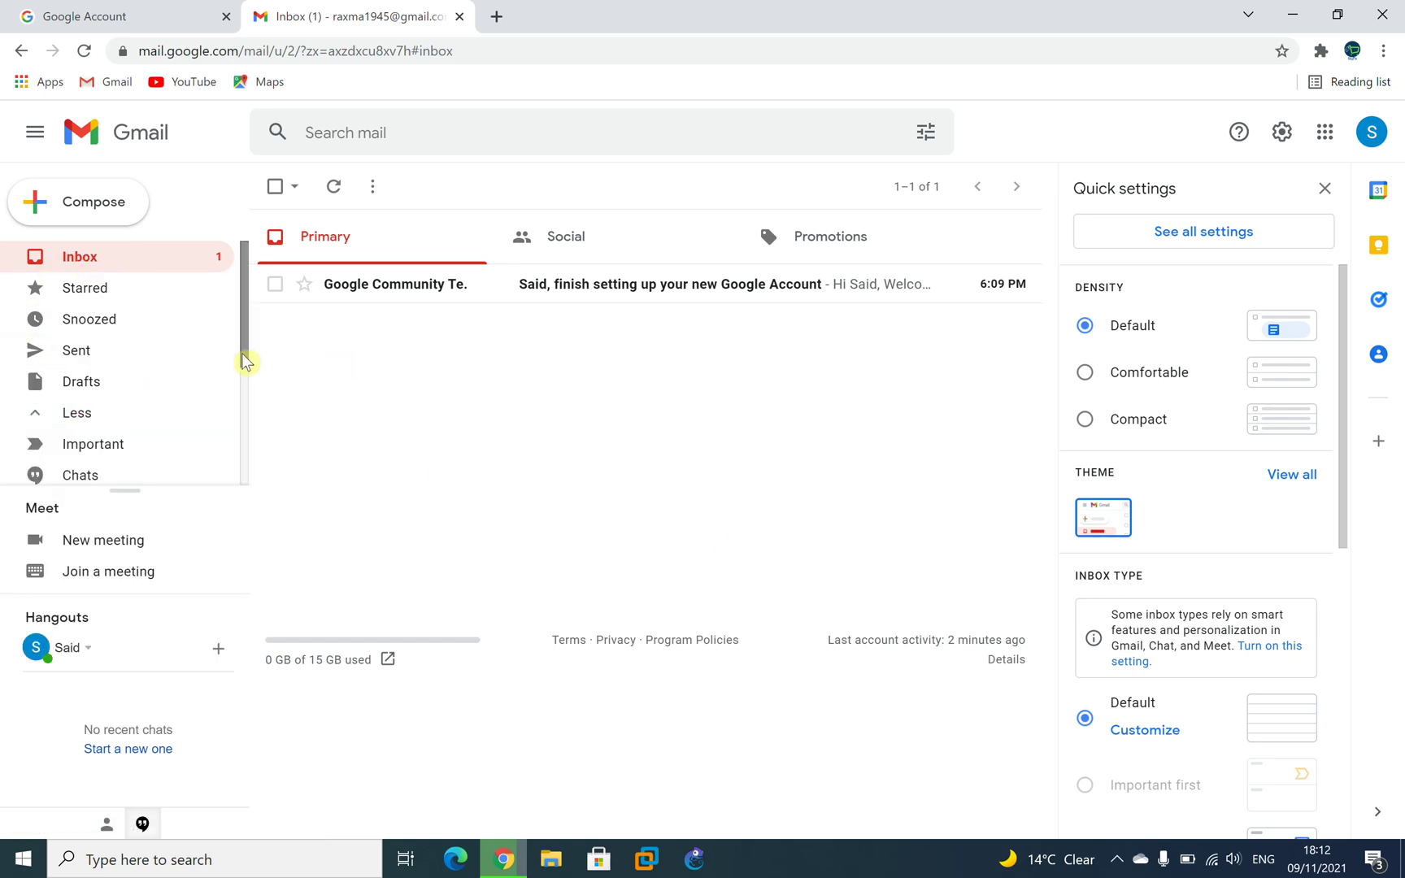
scroll(230, 407, down, 3)
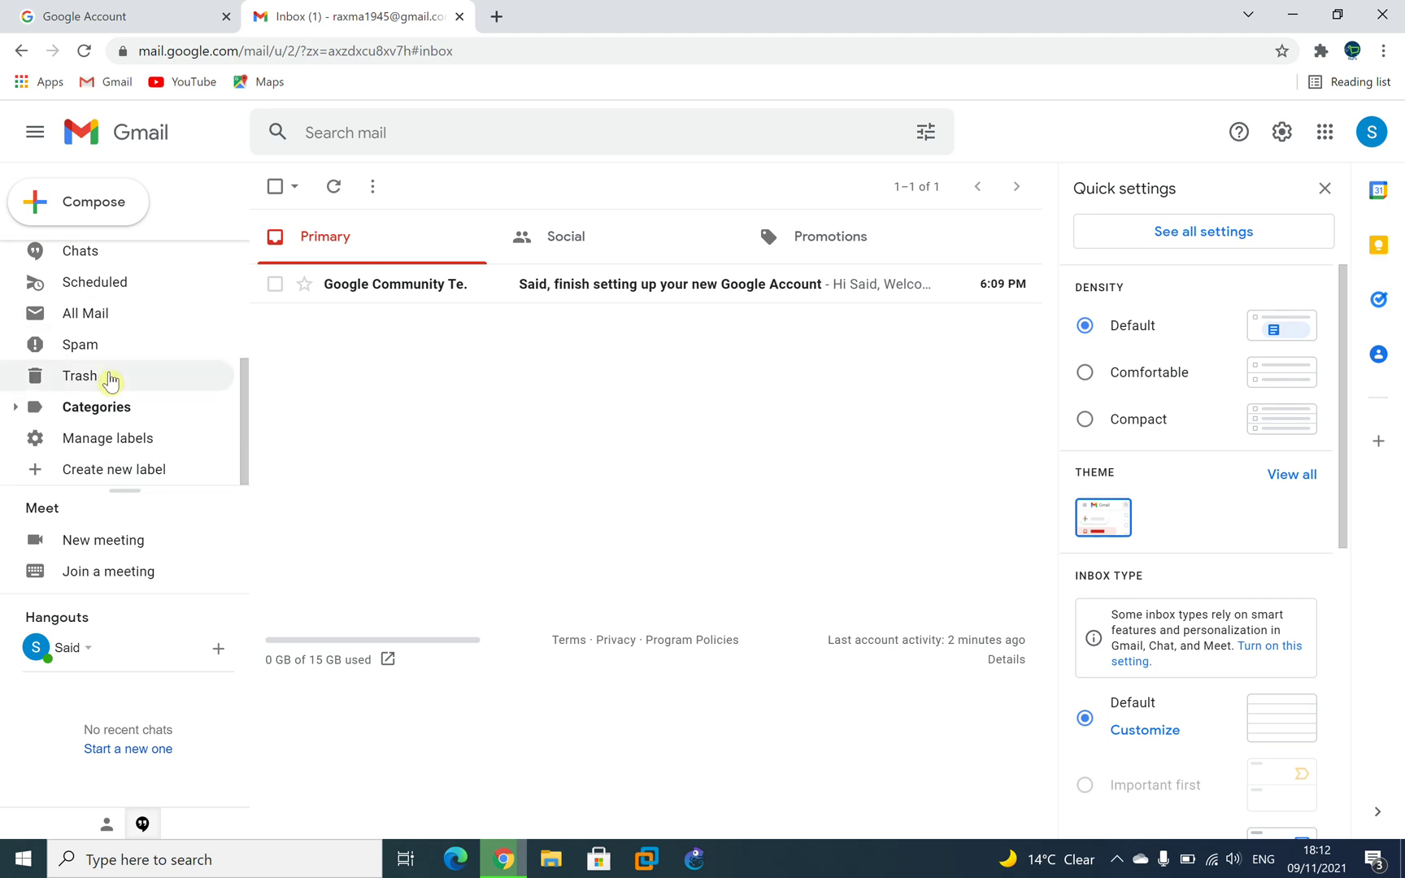
click(101, 346)
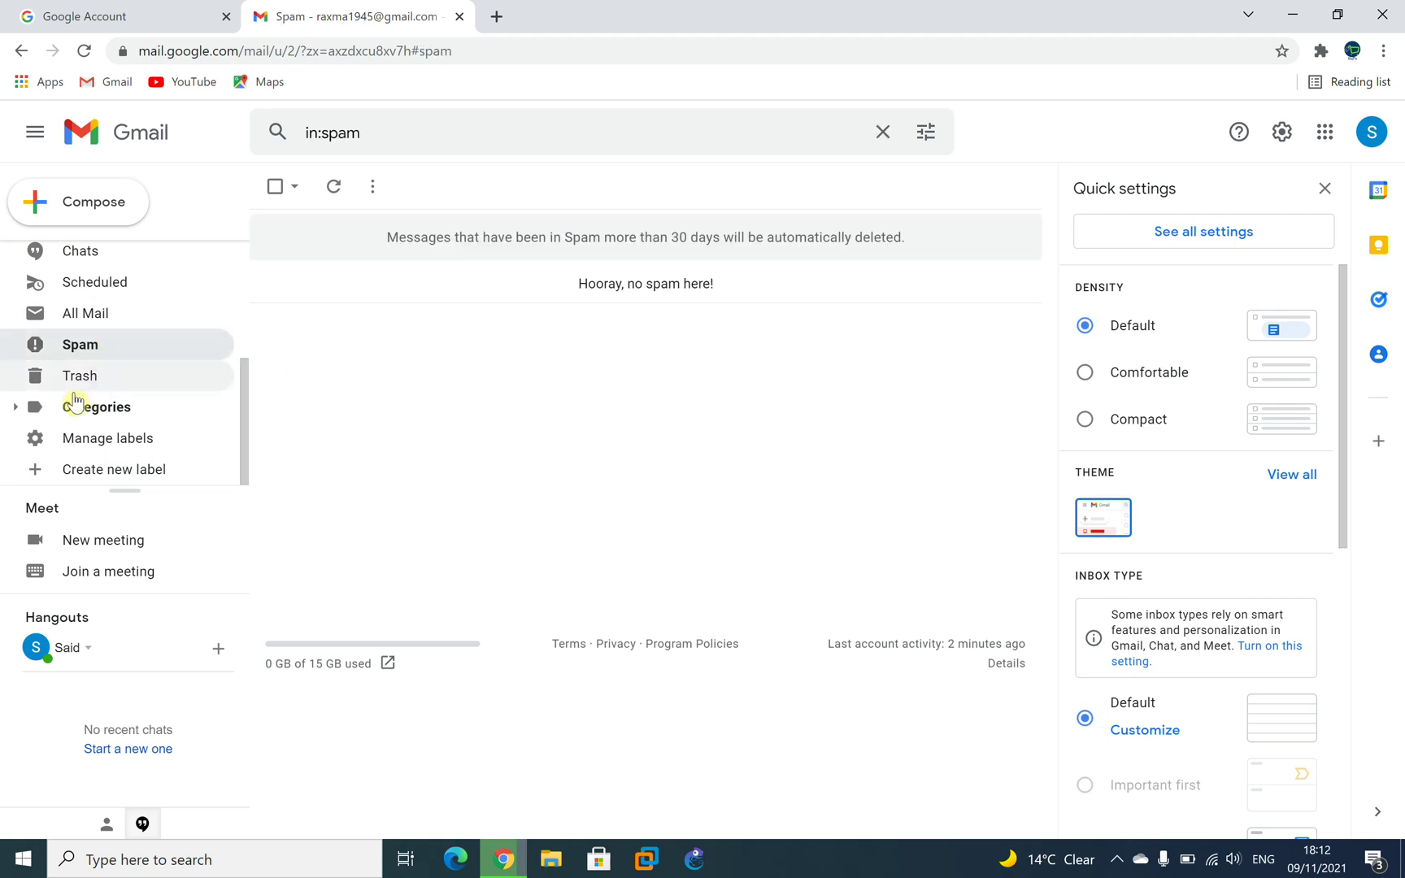
click(87, 382)
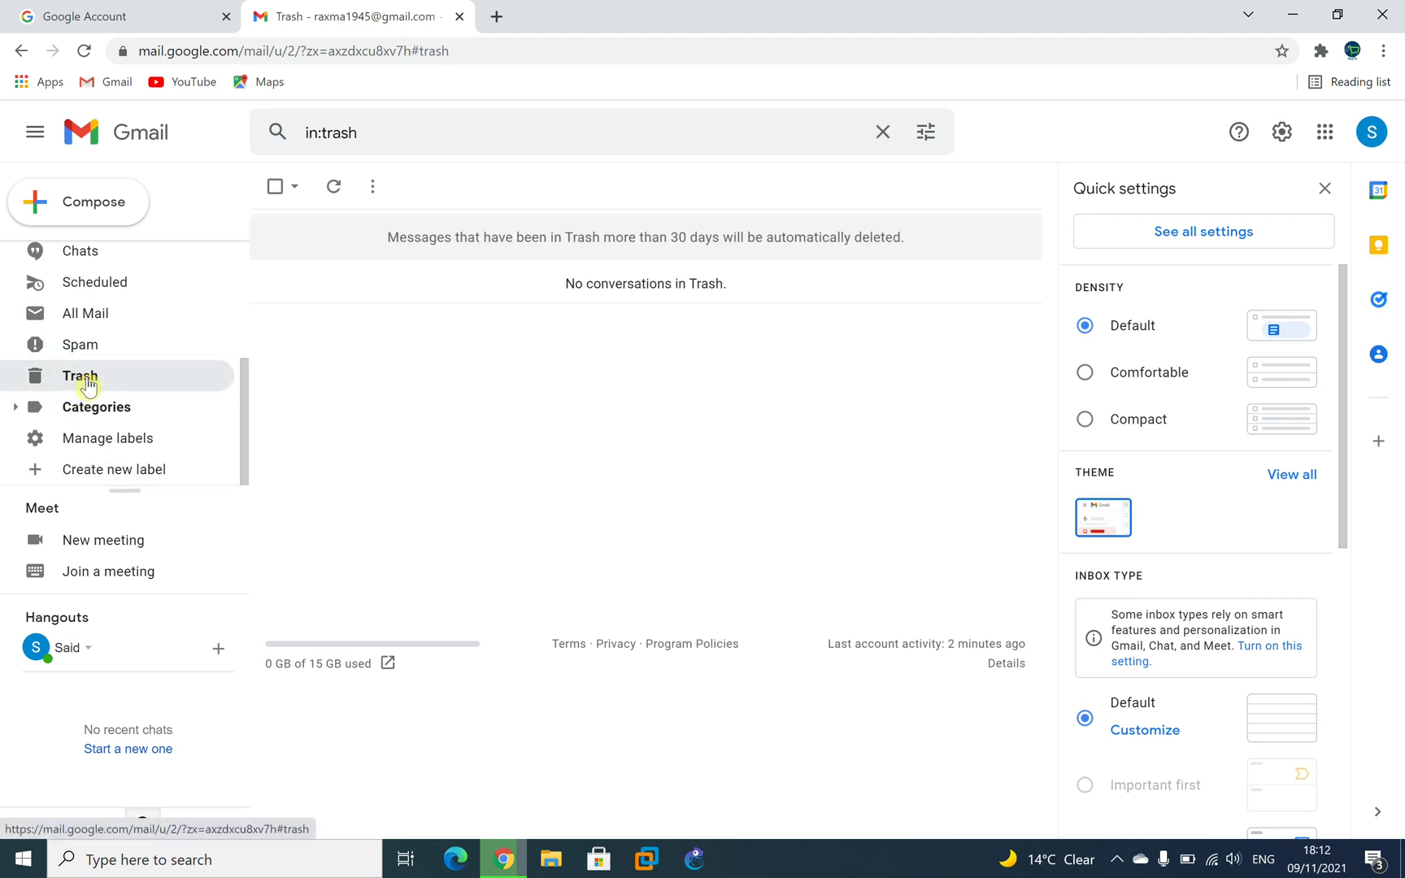
Open the Labels settings briefly, then sign out of all accounts from the avatar menu.
click(148, 439)
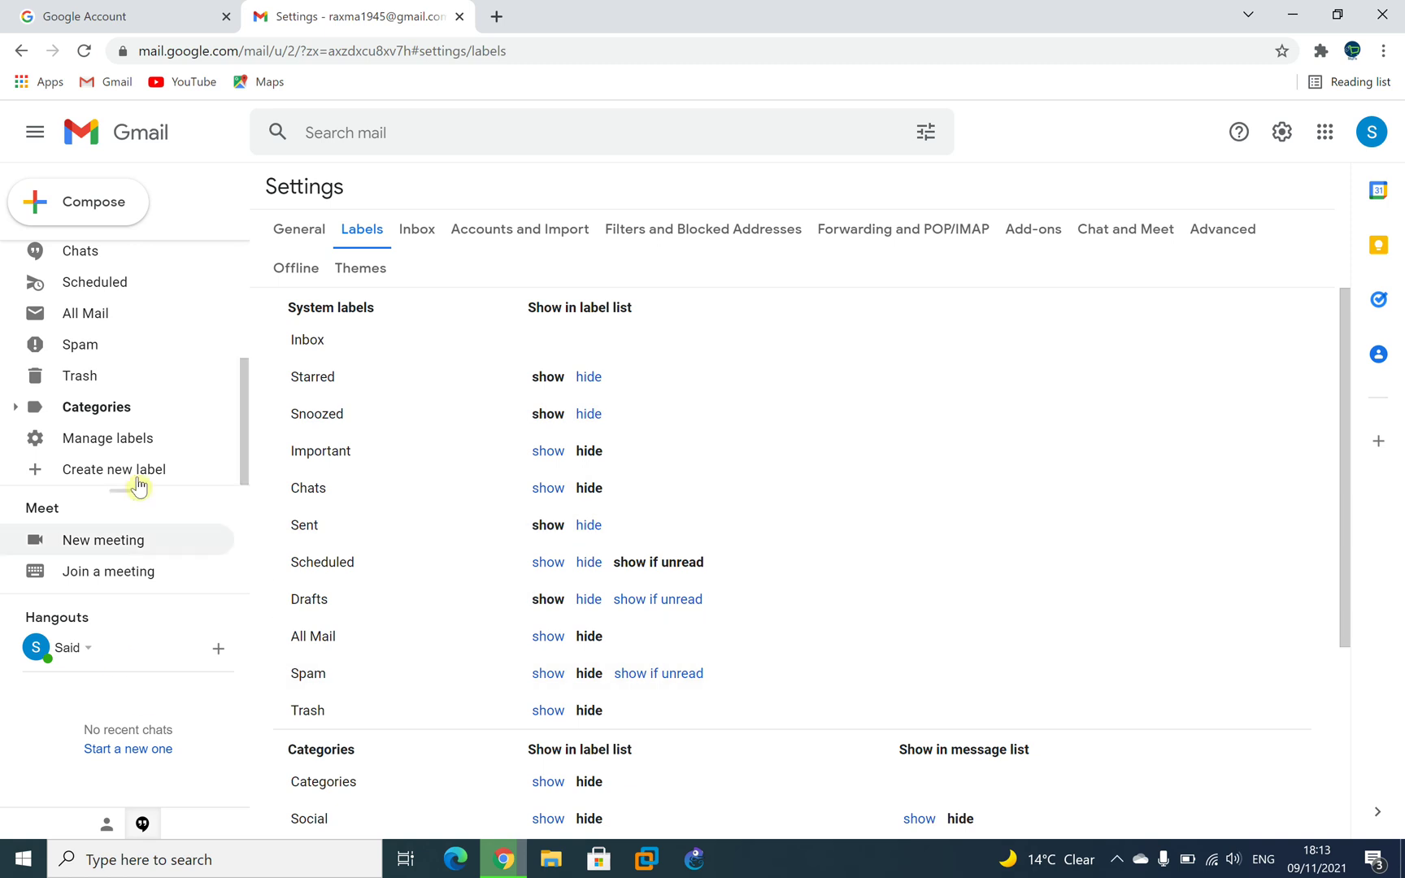
click(1372, 131)
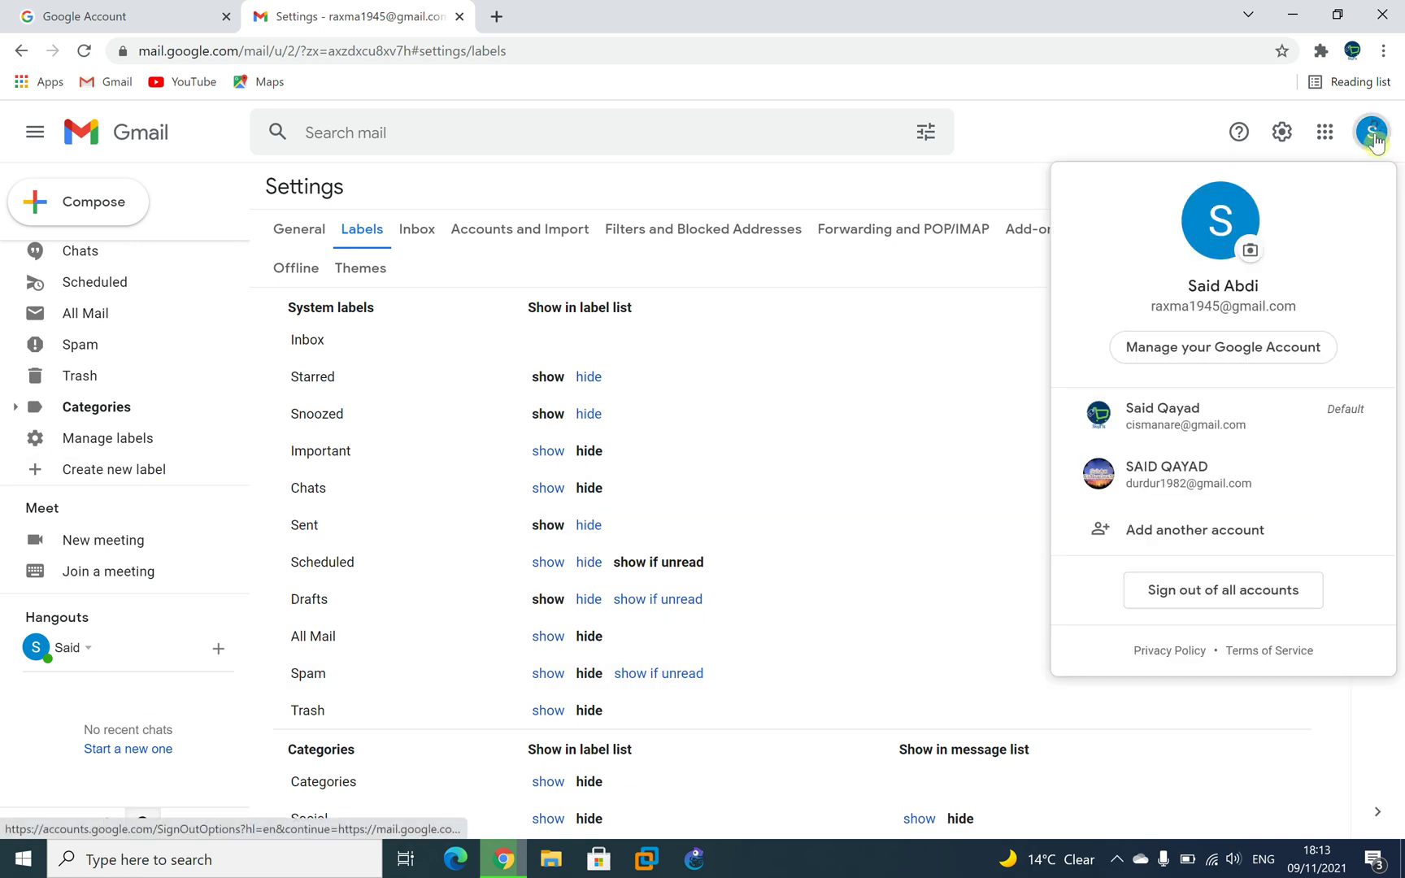
click(1216, 604)
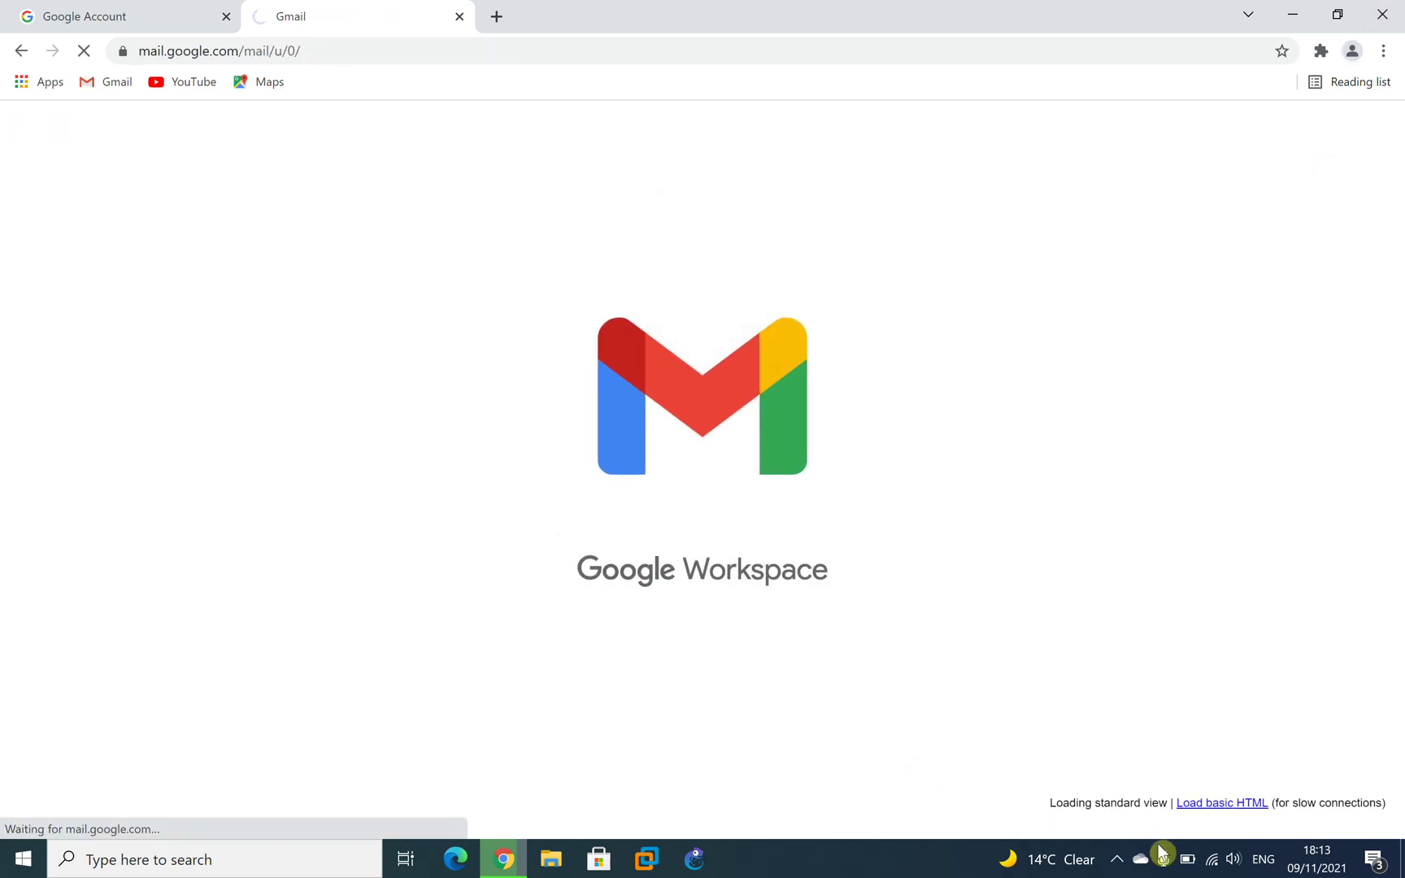
Minimize Chrome and stop the FlashBack Pro 5 recording from the system tray.
click(1292, 14)
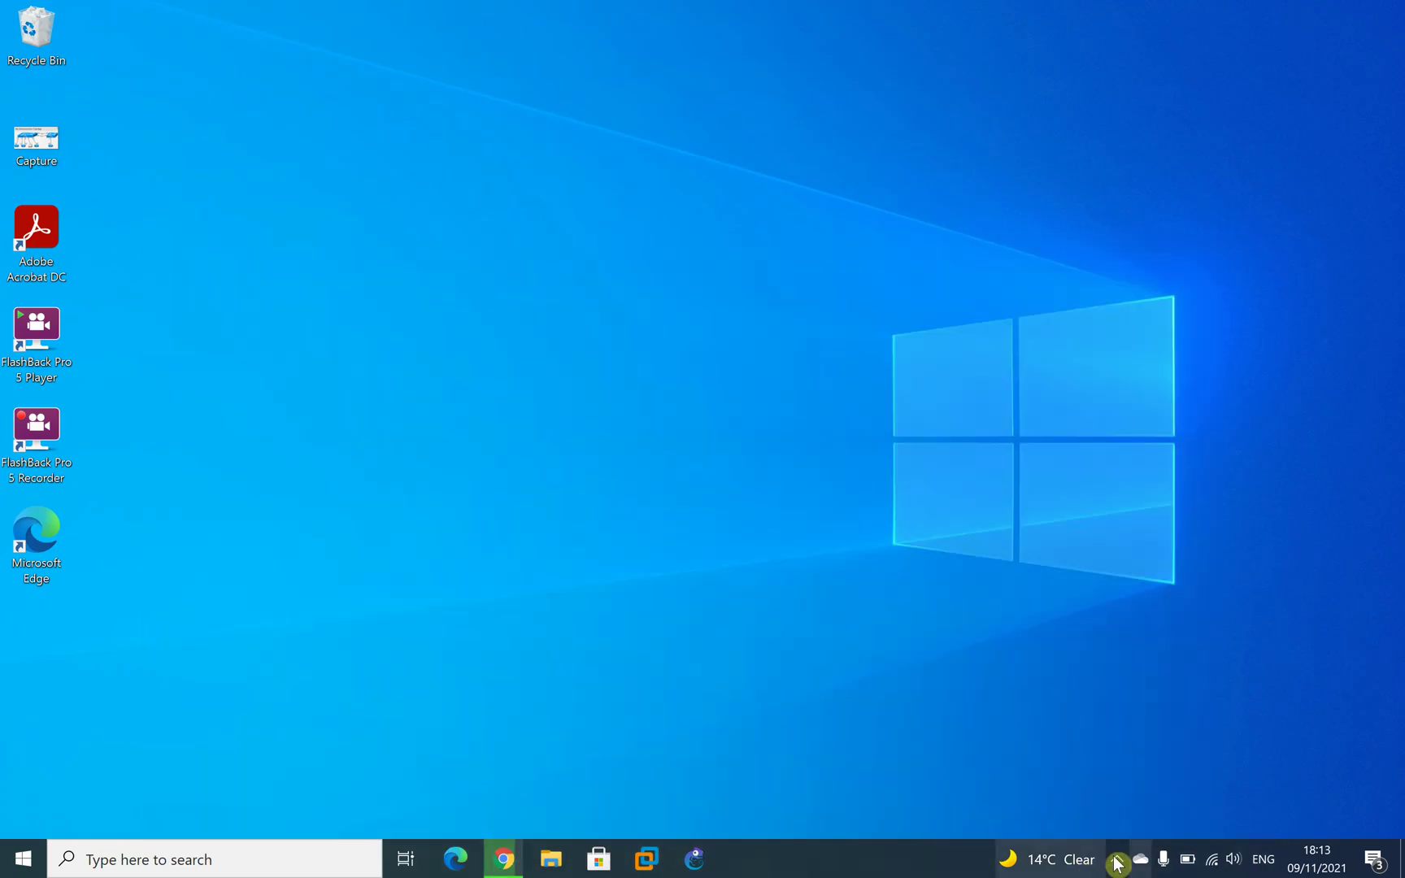
click(1117, 860)
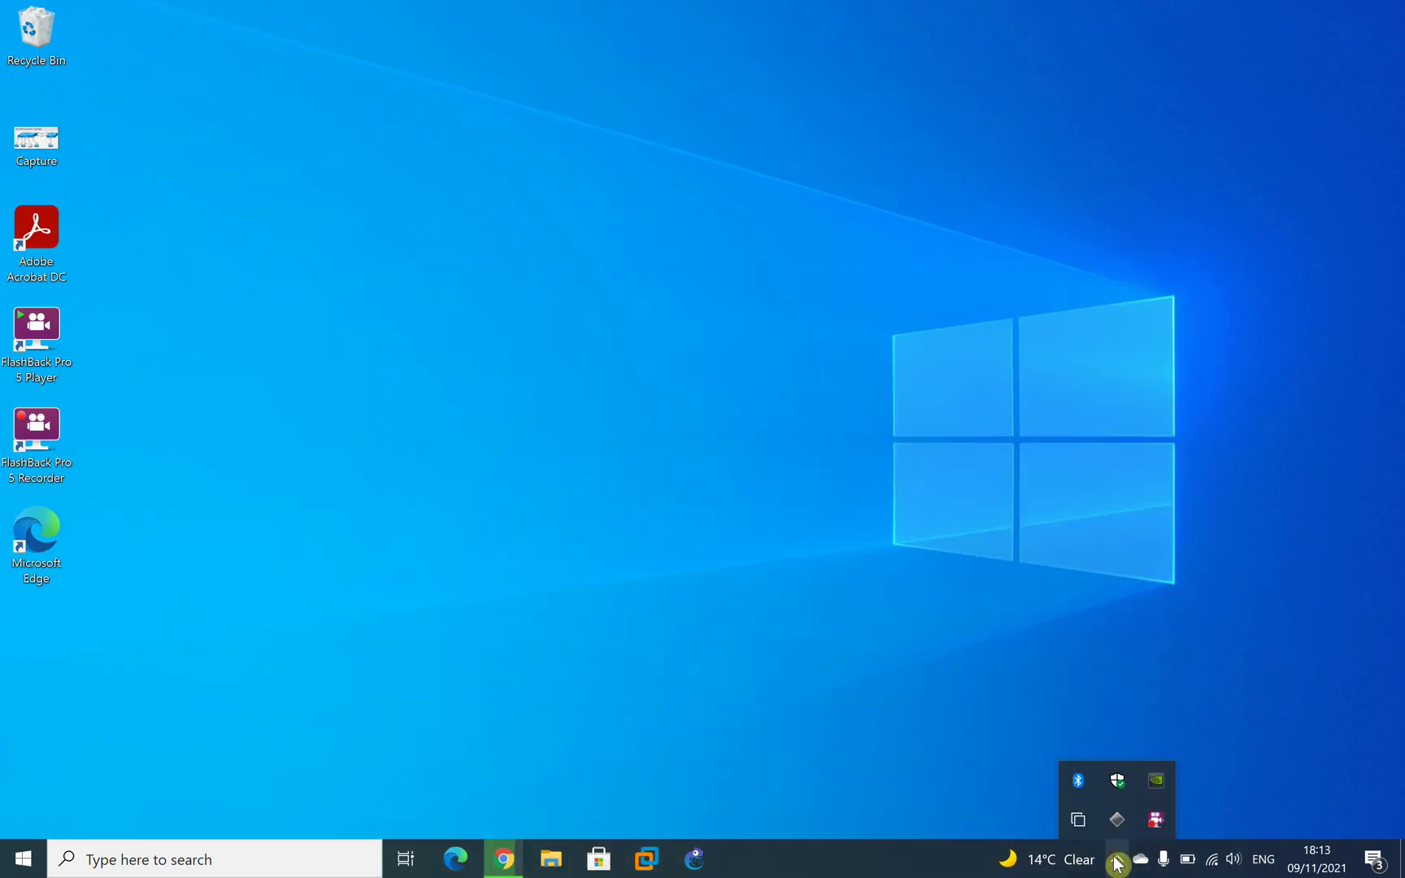
click(1162, 813)
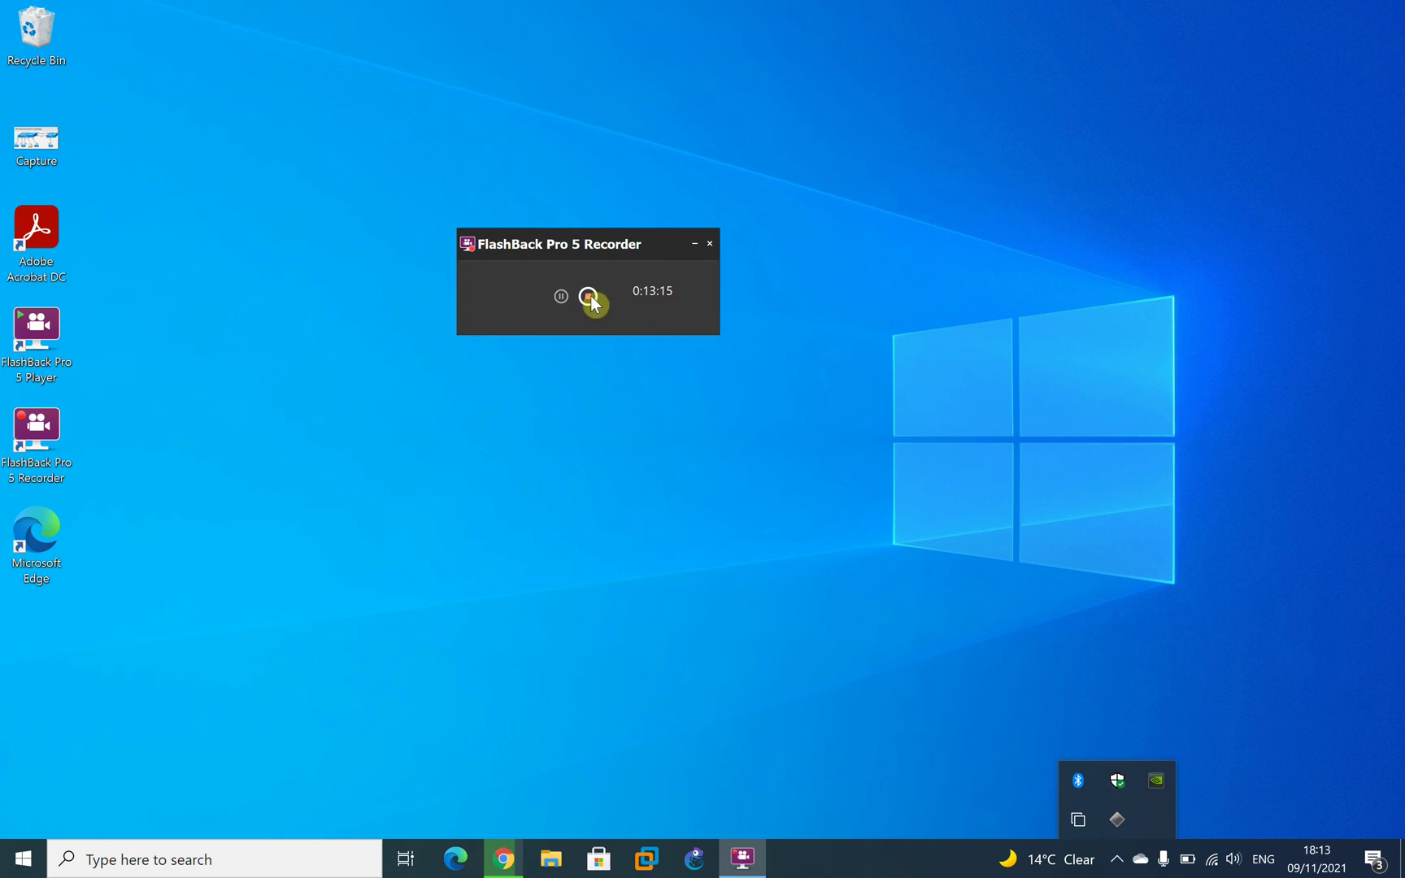
click(590, 300)
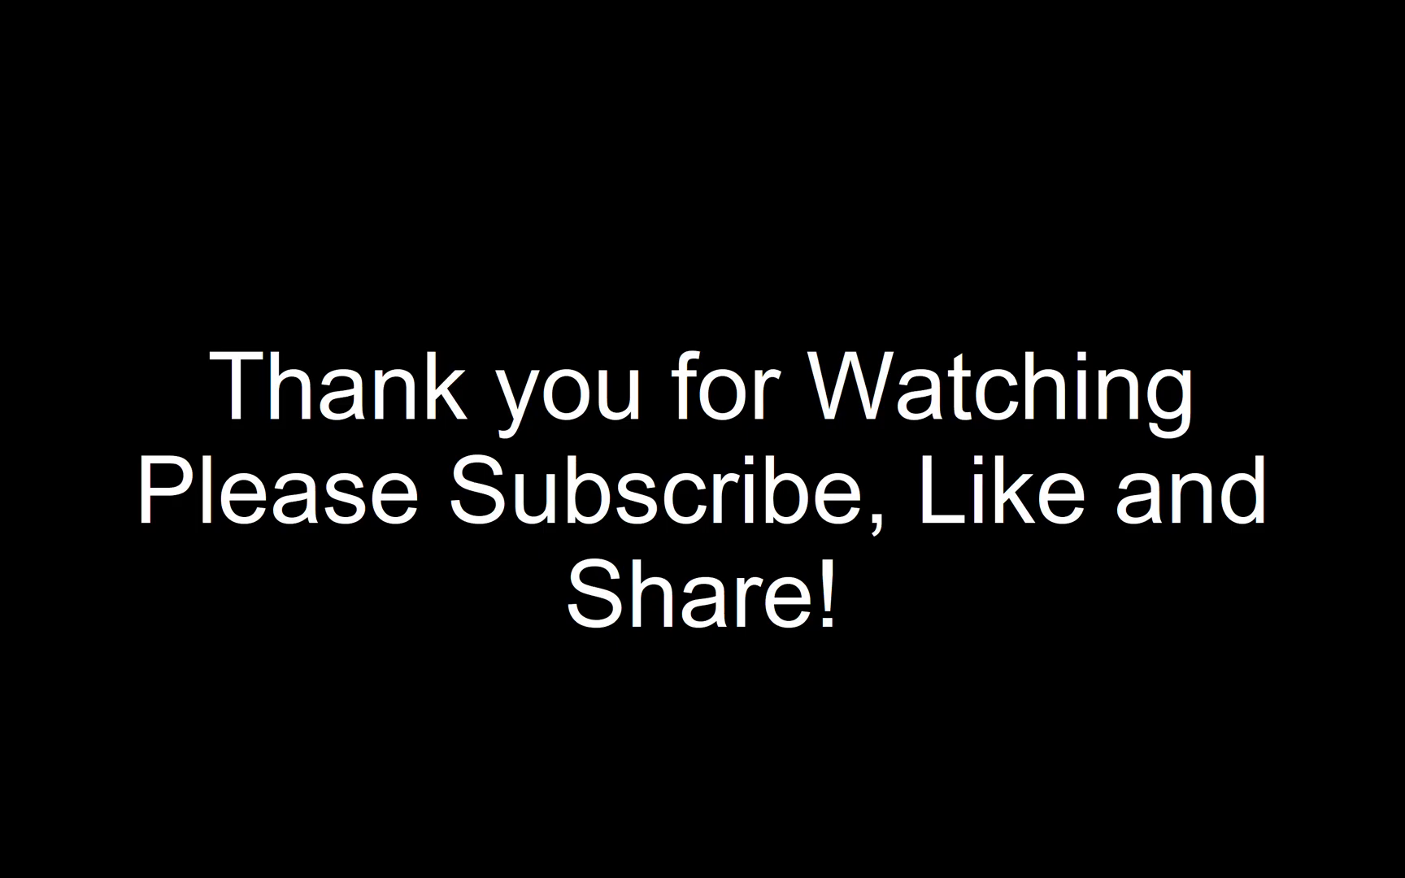